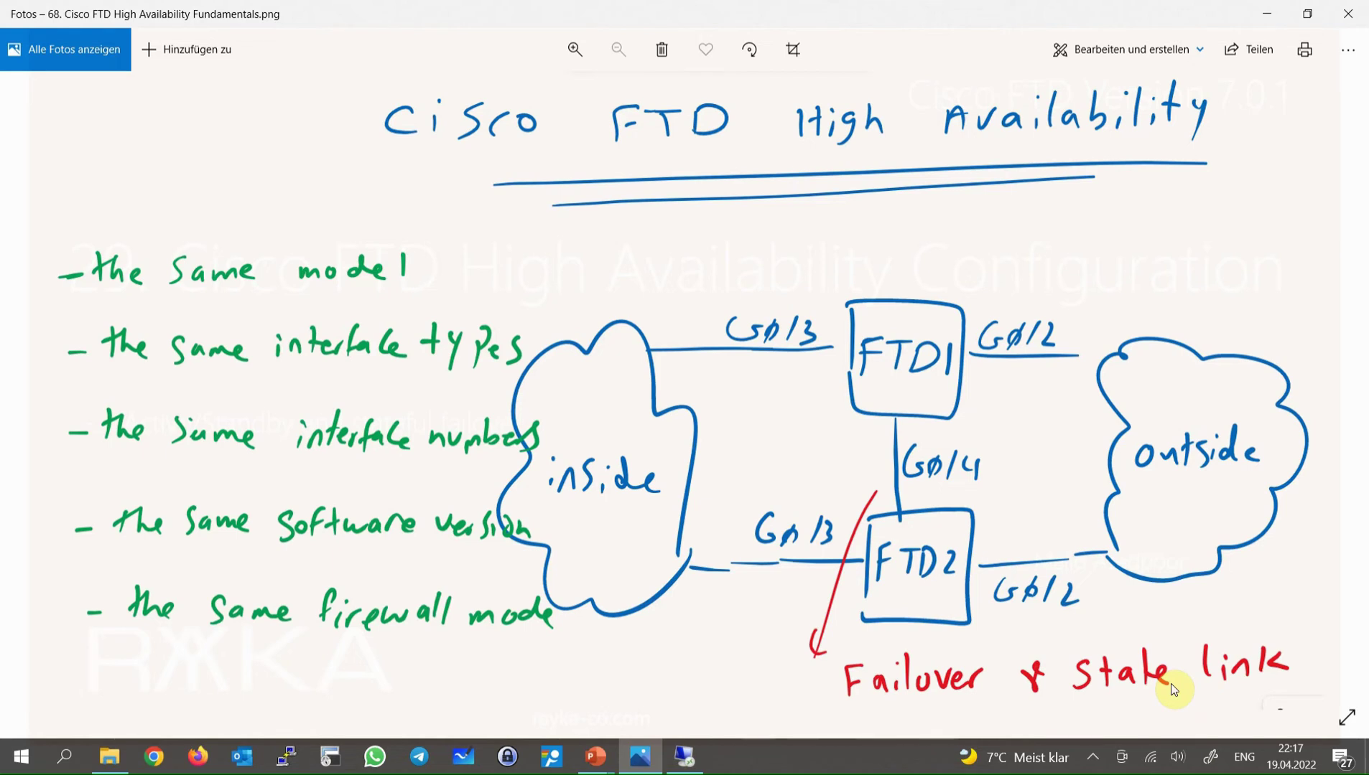
Switch from the FTD HA diagram in Photos to the remote Firepower Management Center session.
{"action": "left_click", "coordinate": [686, 758]}
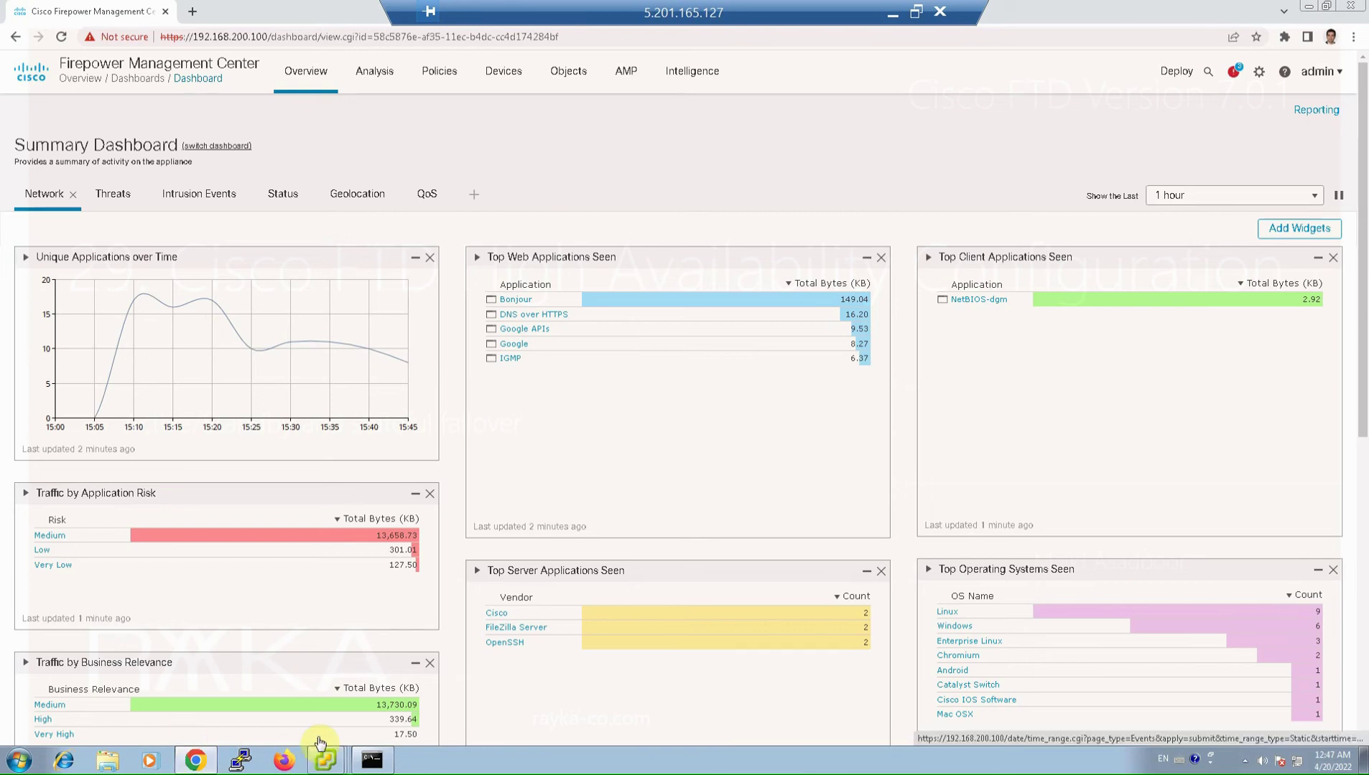
Go to Devices > Device Management to see the managed FTDv device.
{"action": "left_click", "coordinate": [504, 71]}
{"action": "left_click", "coordinate": [539, 127]}
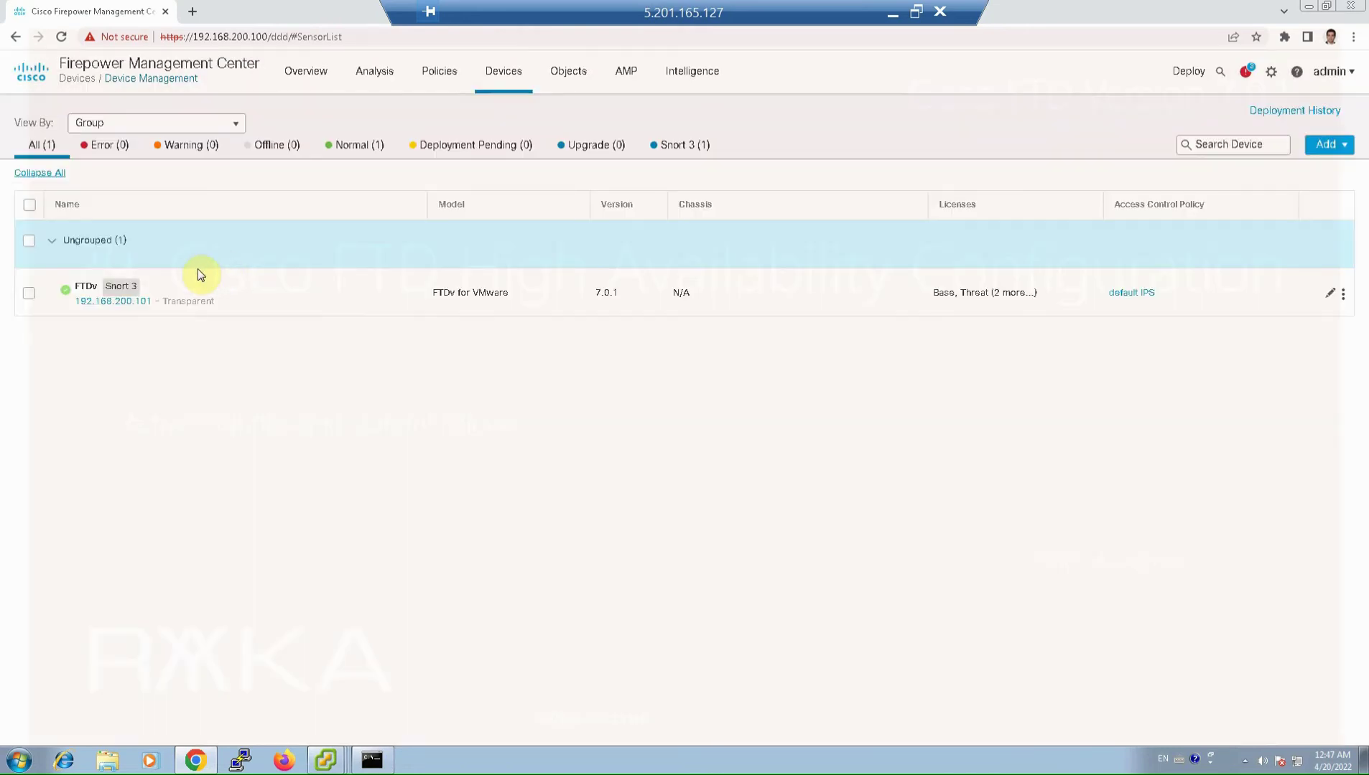
{"action": "mouse_move", "coordinate": [197, 316]}
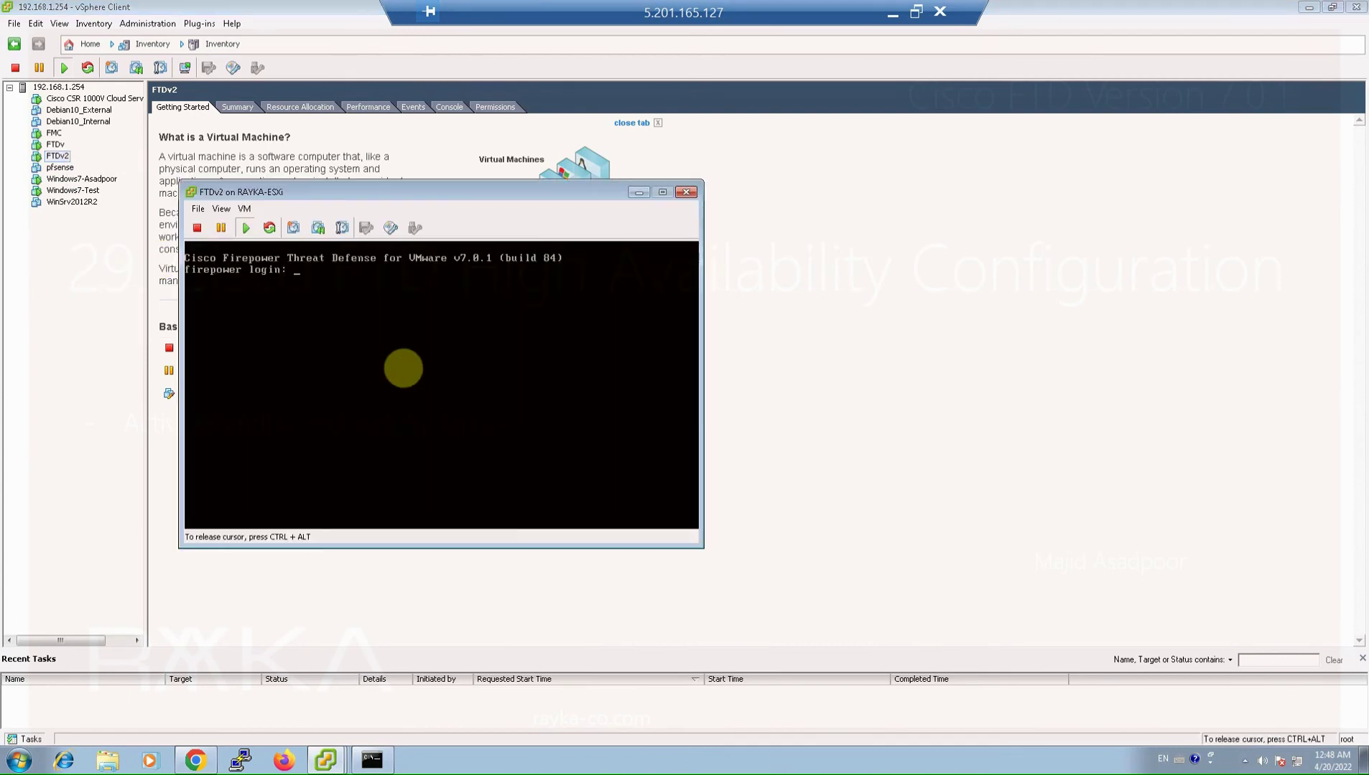
Log in to the FTDv2 console as admin with the login password.
{"action": "type", "text": "admin"}
{"action": "key", "text": "Return"}
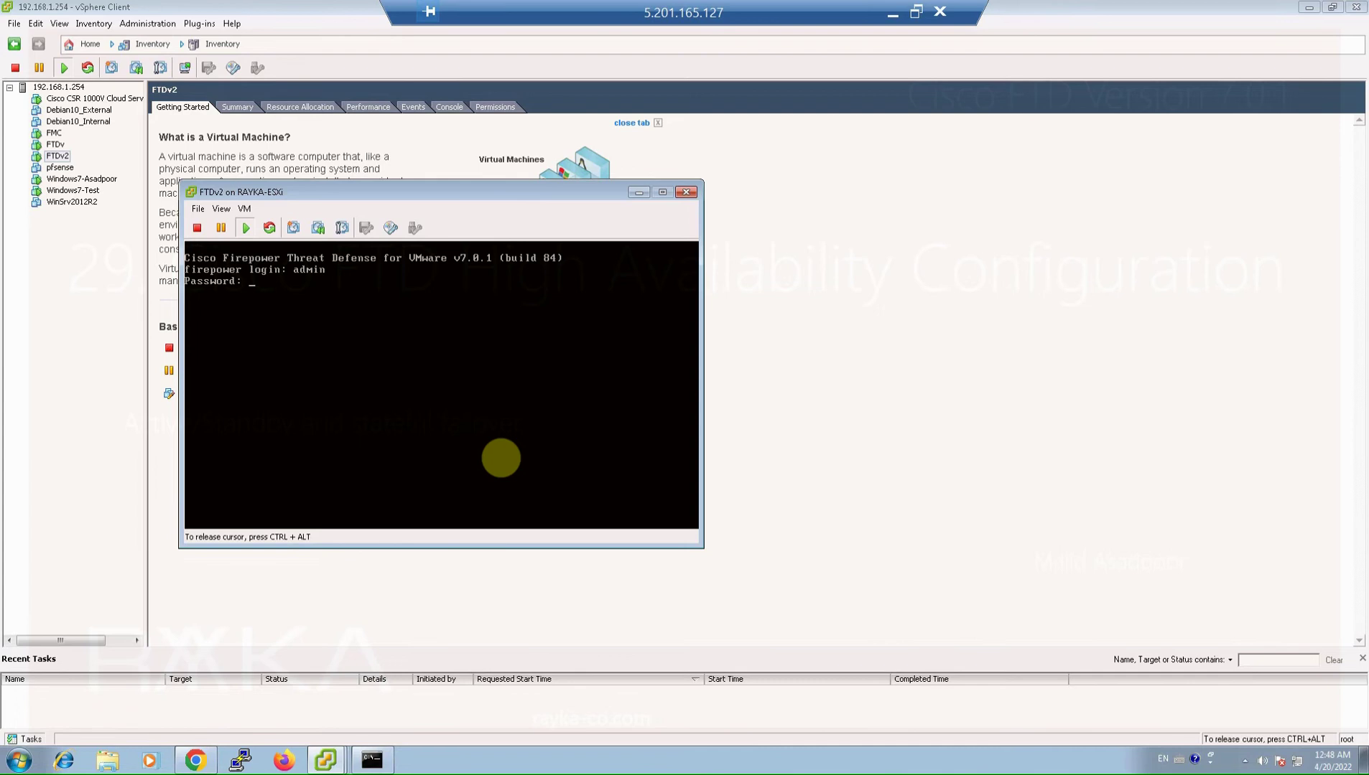
{"action": "key", "text": "Return"}
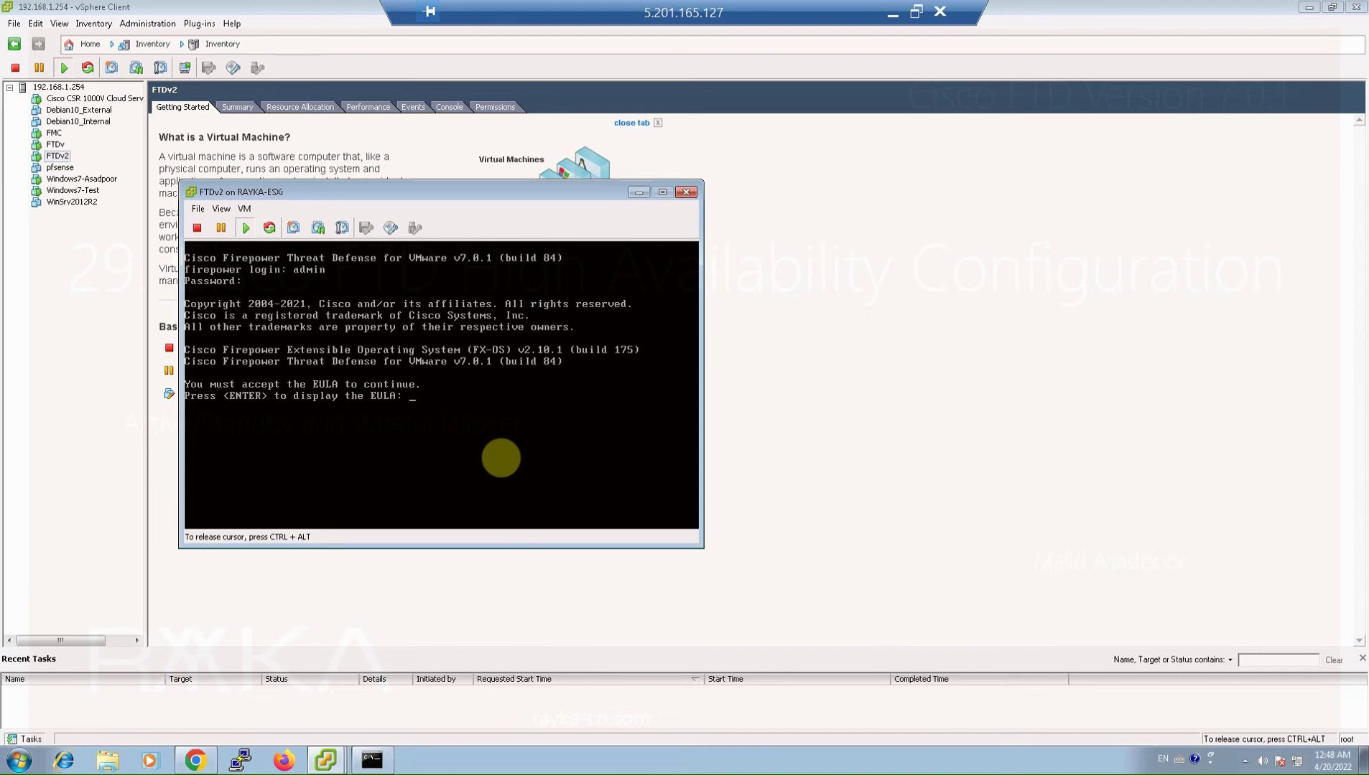
Display the EULA, page through it, and agree to it.
{"action": "key", "text": "Return"}
{"action": "key", "text": "space"}
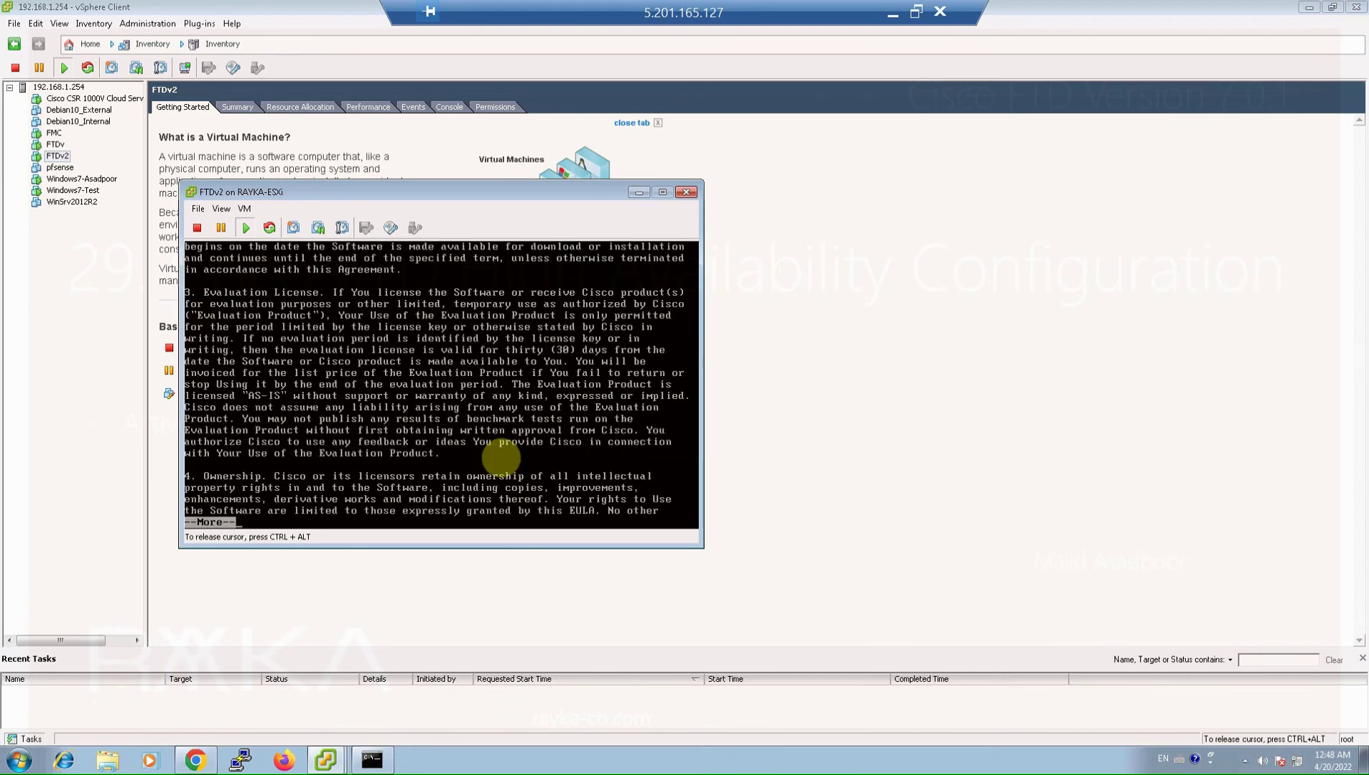
{"action": "key", "text": "space"}
{"action": "key", "text": "space"}
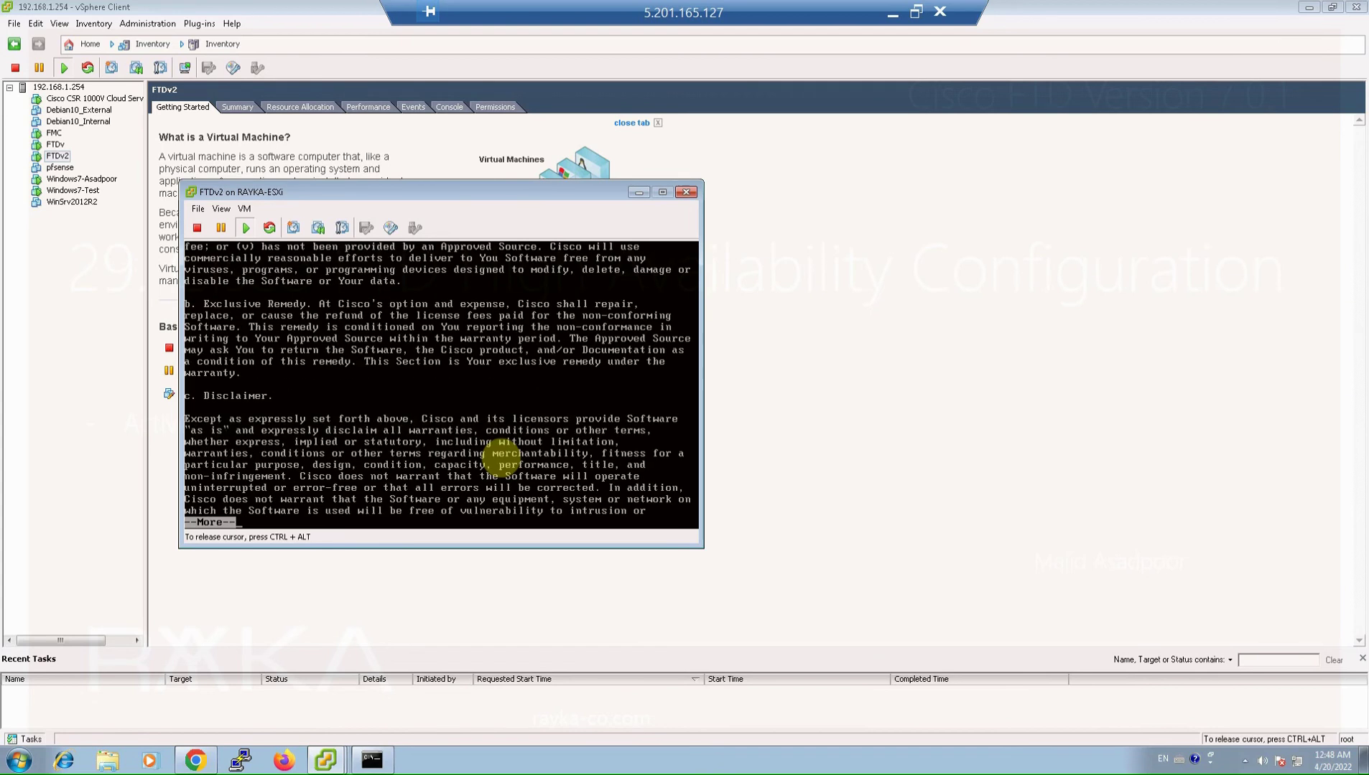
{"action": "key", "text": "space"}
{"action": "key", "text": "space"}
{"action": "key", "text": "space"}
{"action": "key", "text": "space"}
{"action": "key", "text": "space"}
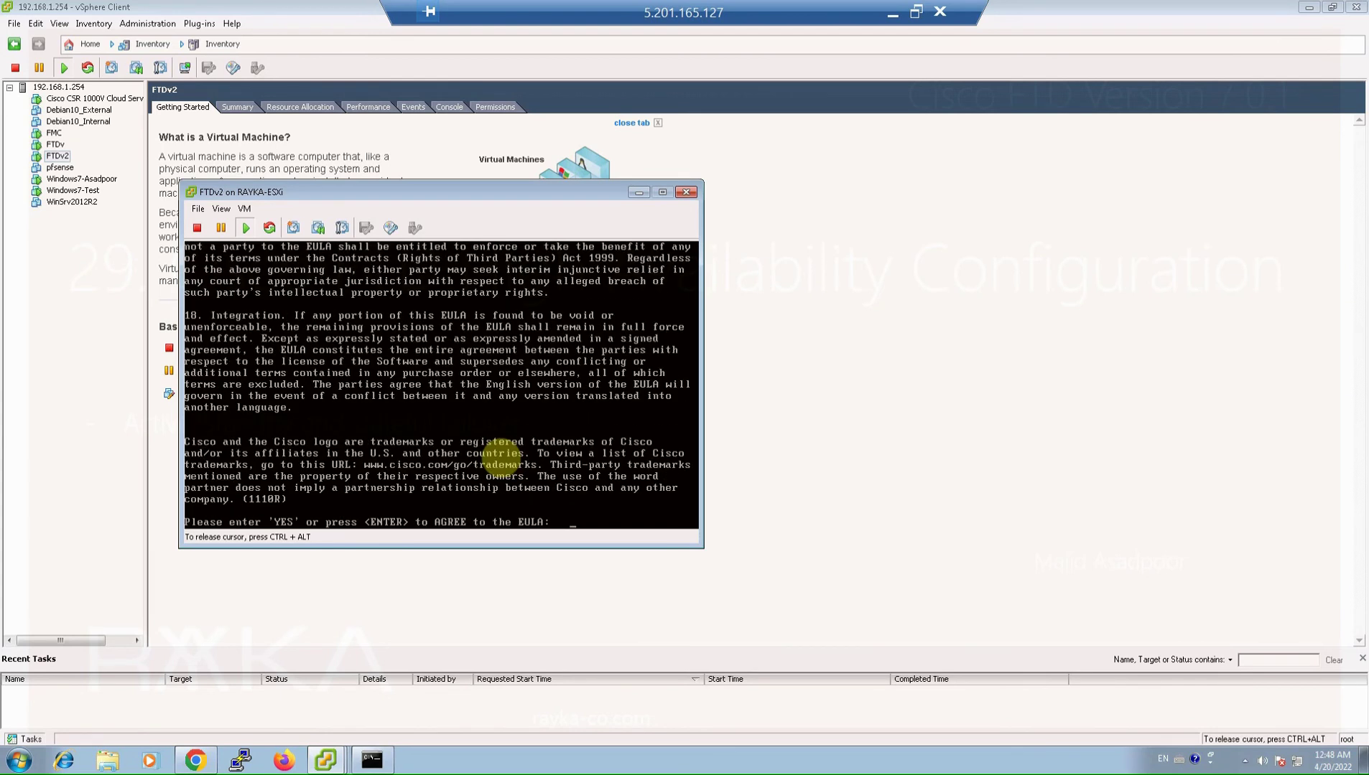
{"action": "key", "text": "Return"}
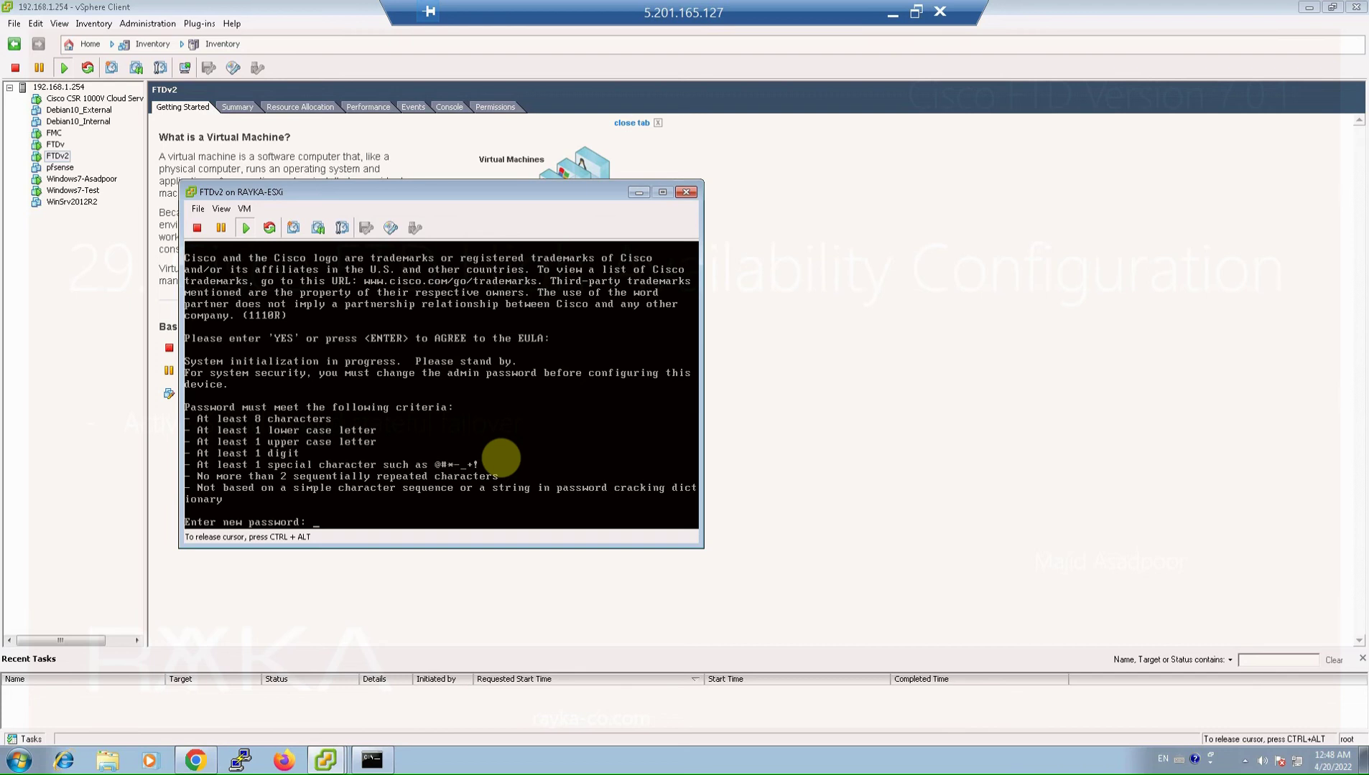
Set a new admin password, enable manual IPv4 addressing, and decline IPv6.
{"action": "key", "text": "Return"}
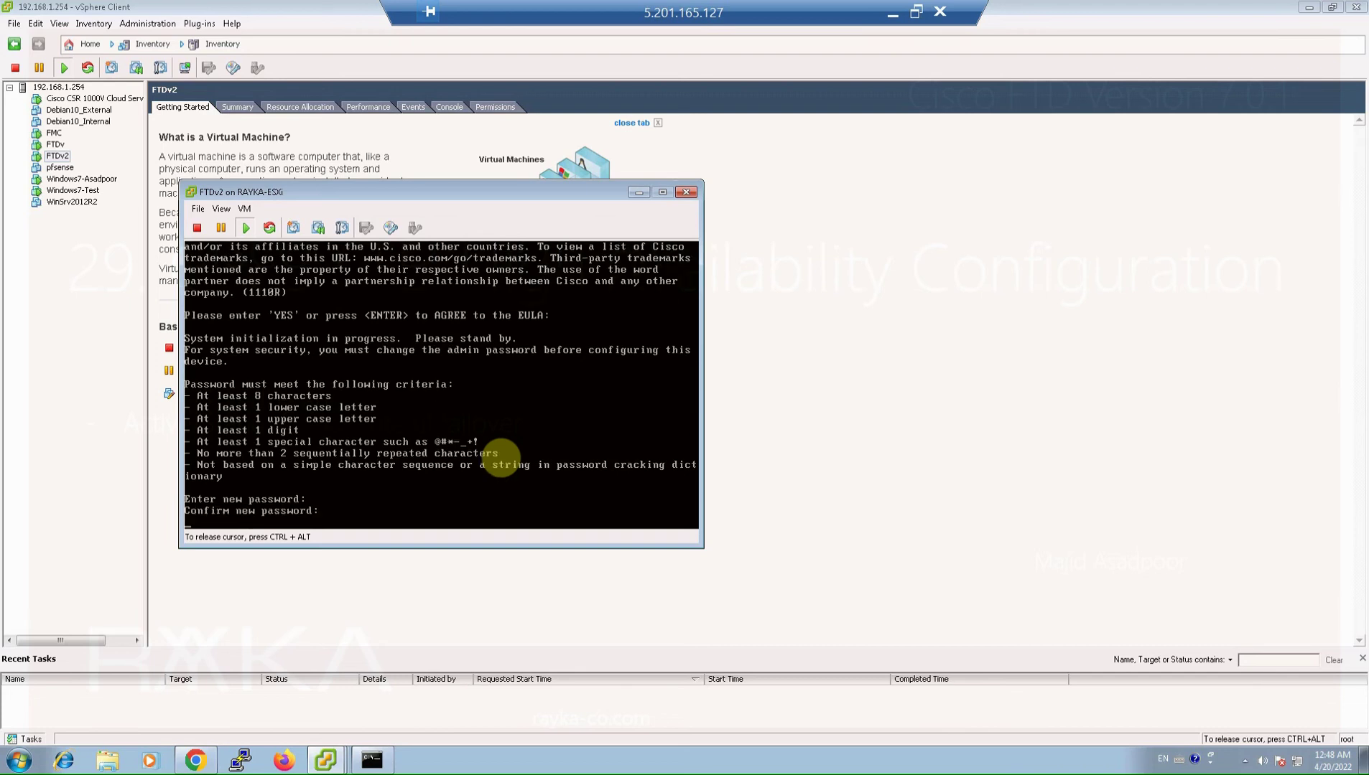
{"action": "key", "text": "Return"}
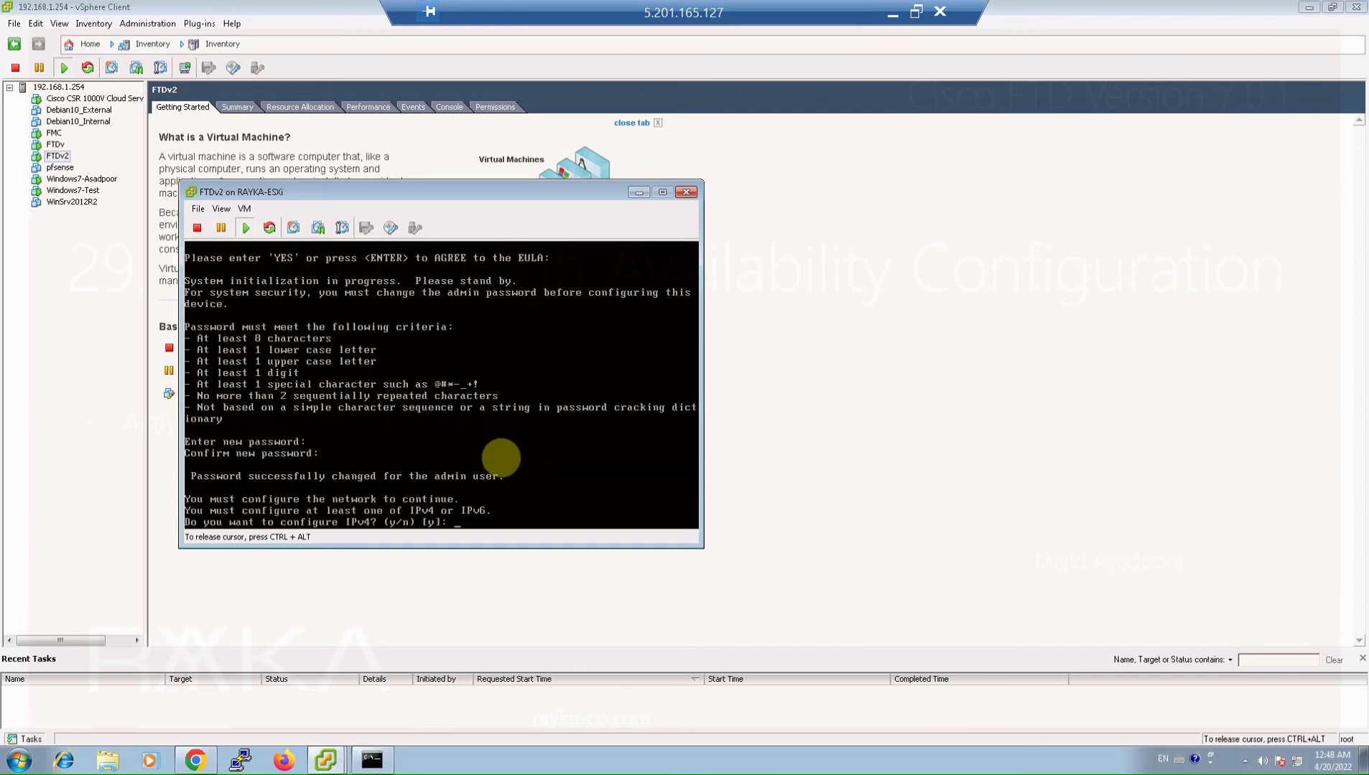
{"action": "type", "text": "y"}
{"action": "key", "text": "Return"}
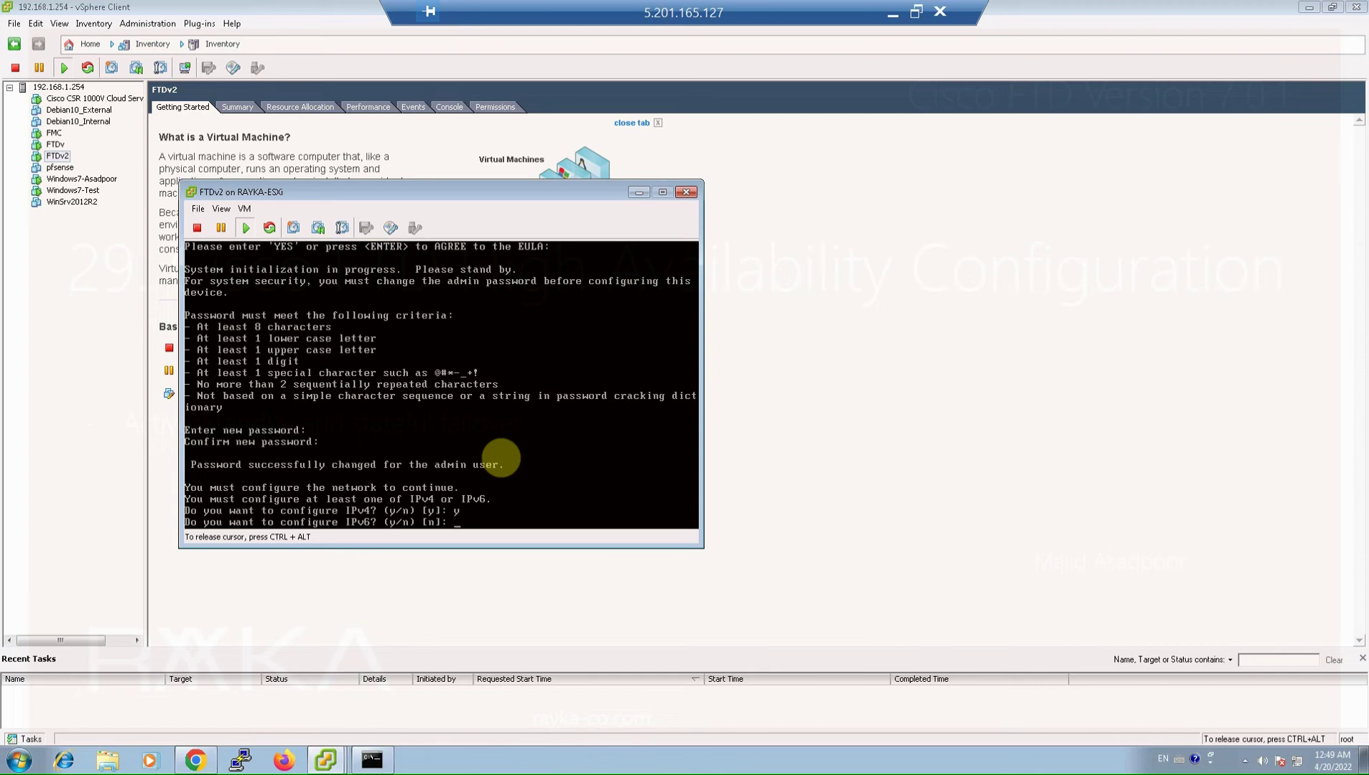
{"action": "type", "text": "n"}
{"action": "key", "text": "Return"}
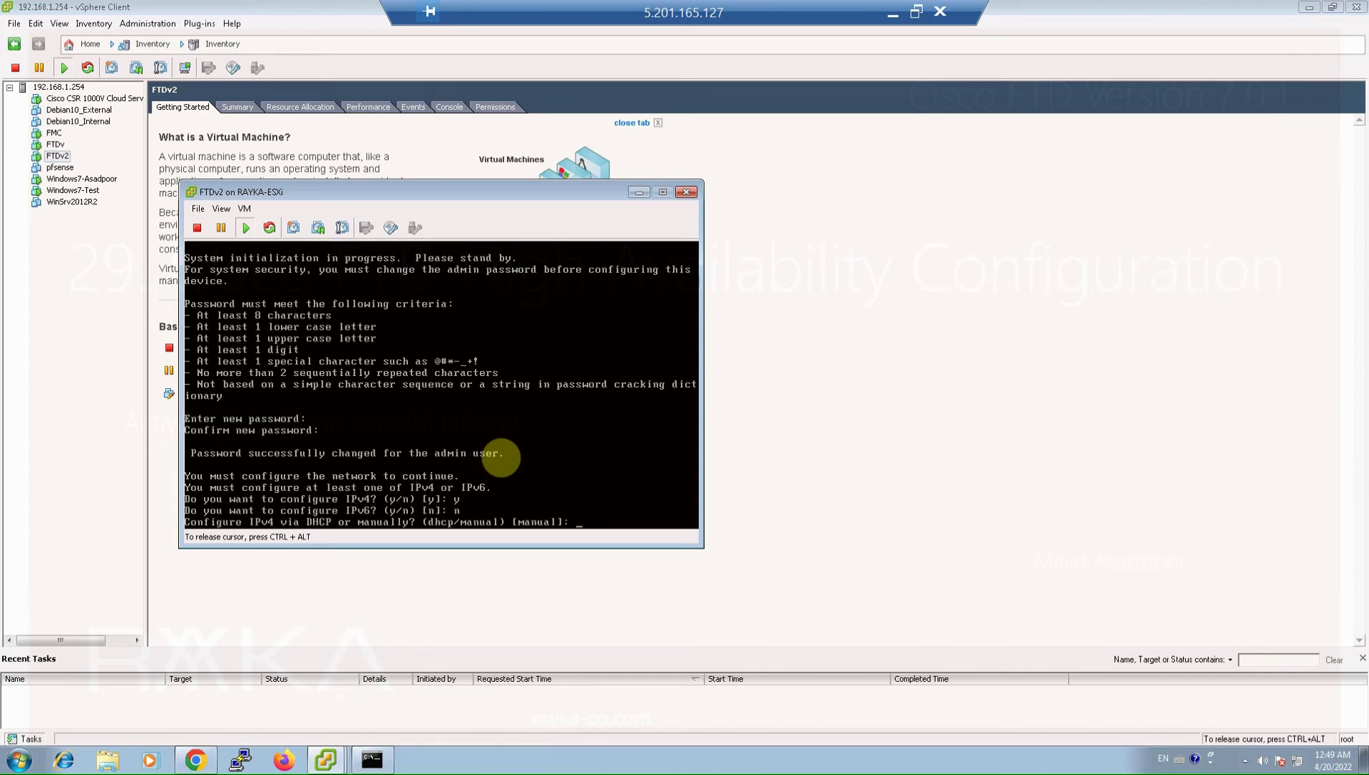
{"action": "key", "text": "Return"}
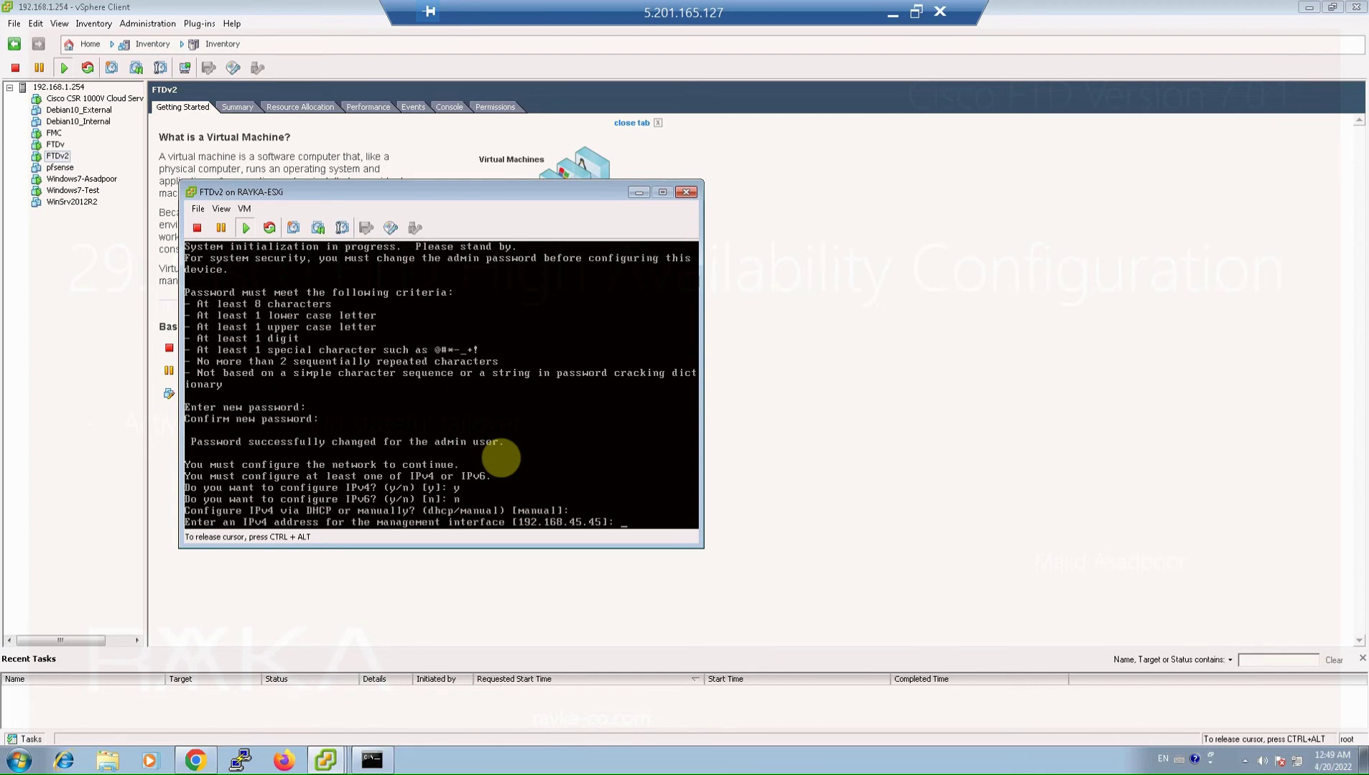
Give management 192.168.200.102/24, gateway 192.168.200.1, hostname FTDv2, domain rayka-co.local.
{"action": "type", "text": "192.168.200.102"}
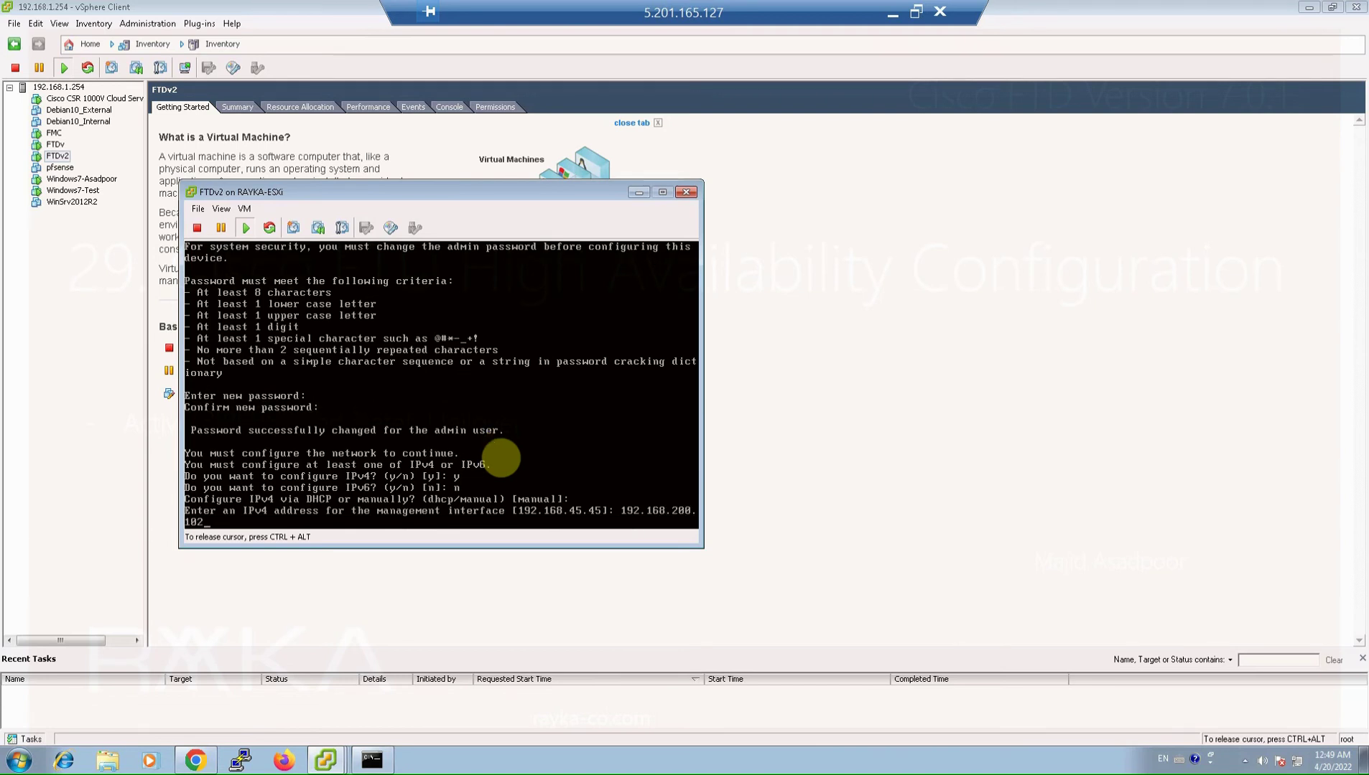
{"action": "key", "text": "Return"}
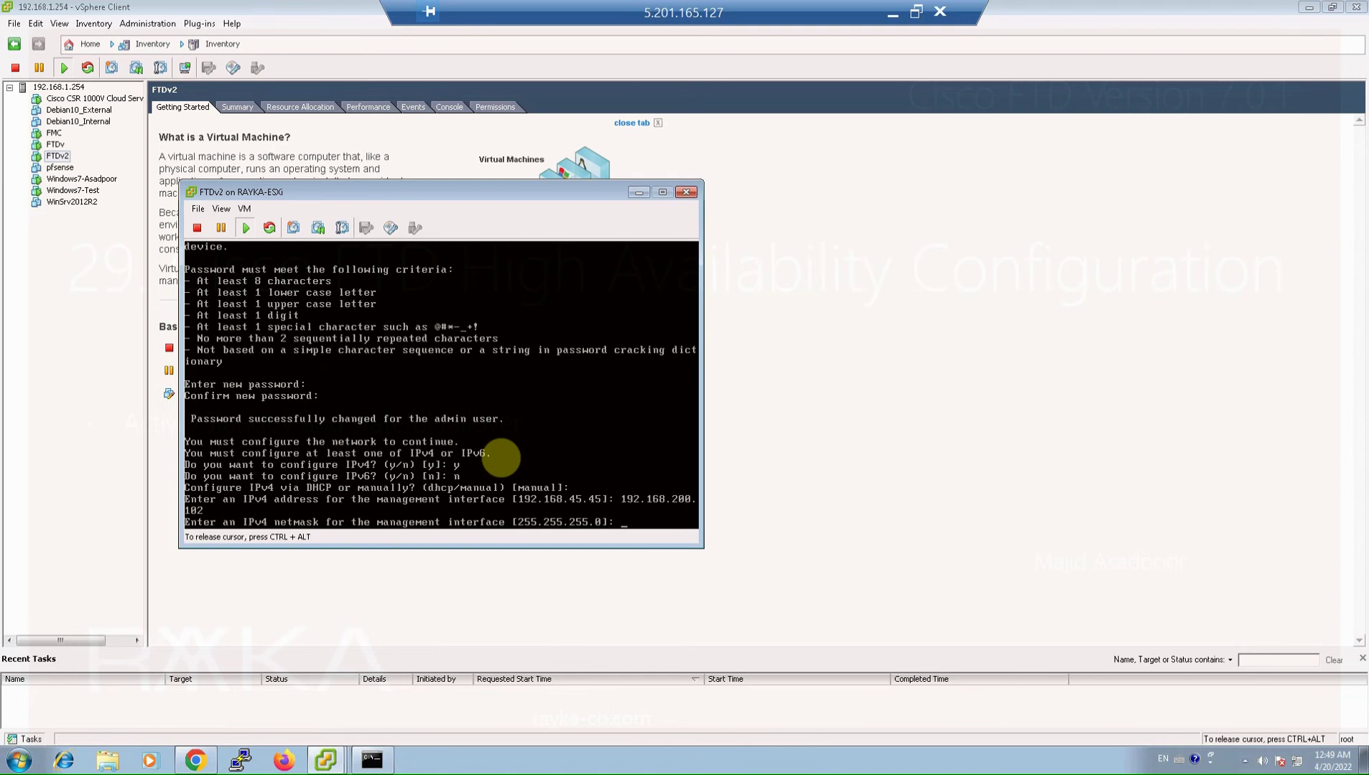
{"action": "key", "text": "Return"}
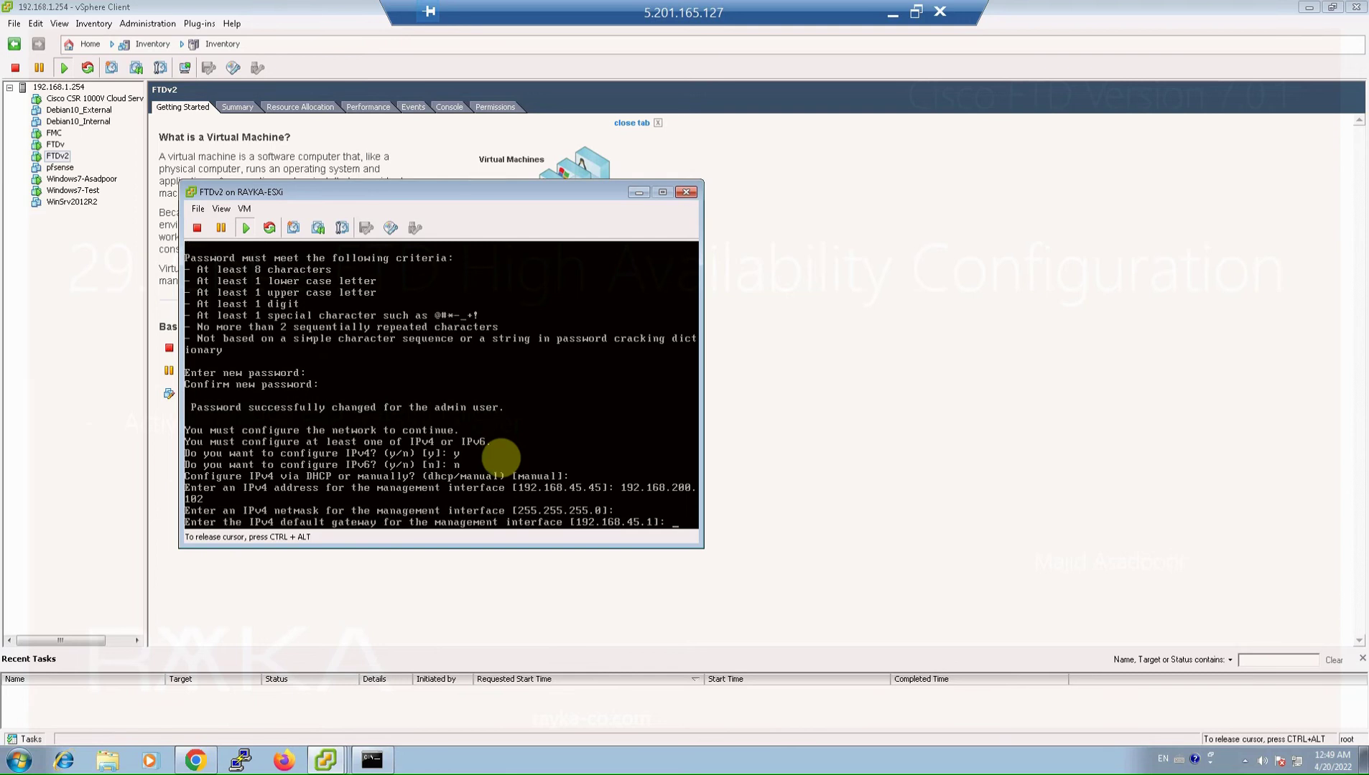
{"action": "type", "text": "192.168.200.1"}
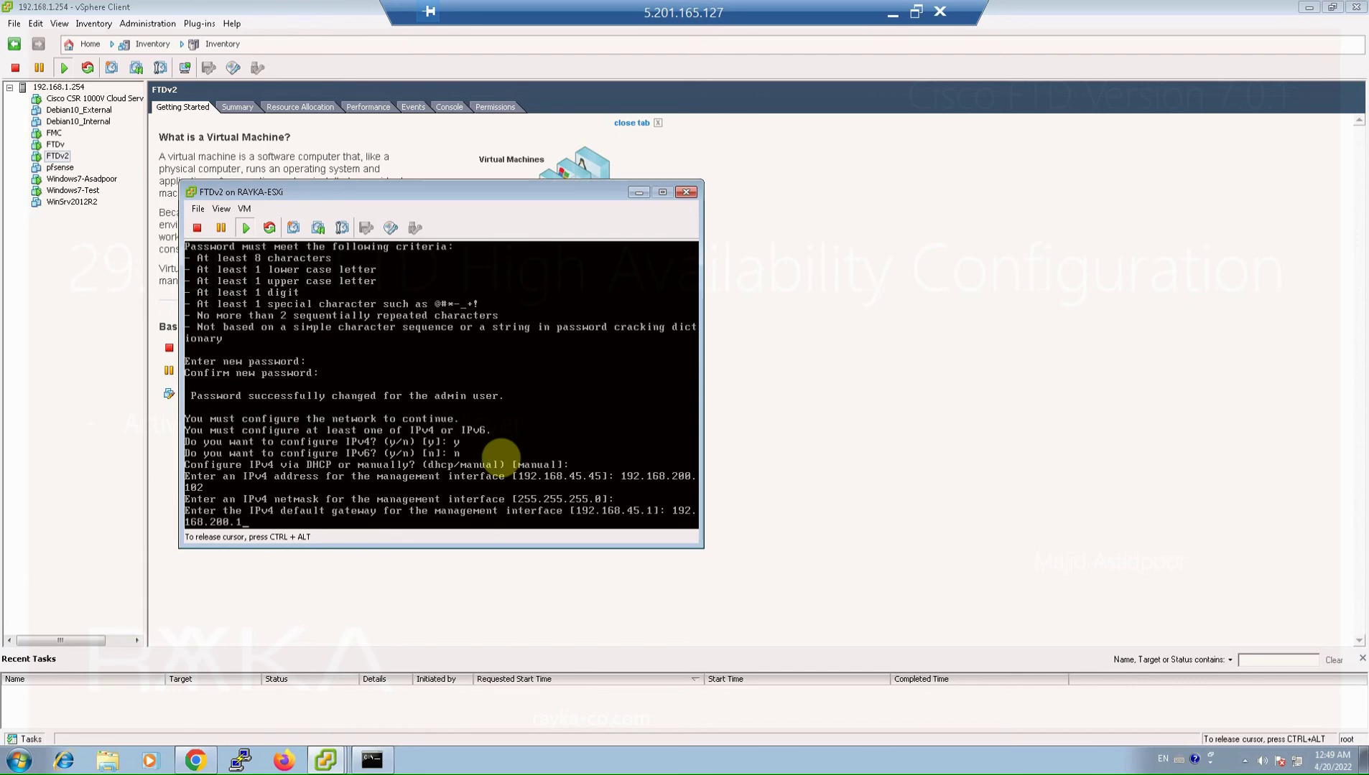
{"action": "key", "text": "Return"}
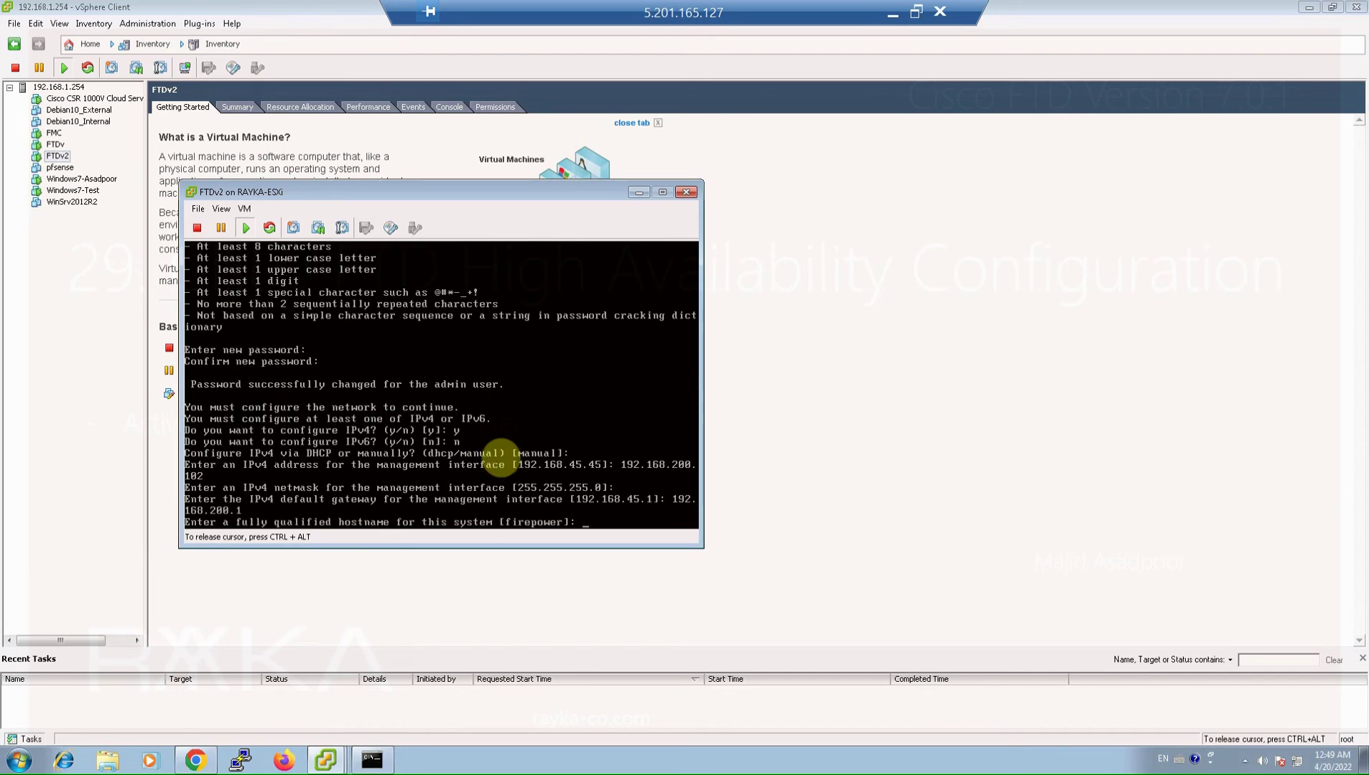
{"action": "type", "text": "FTDv2"}
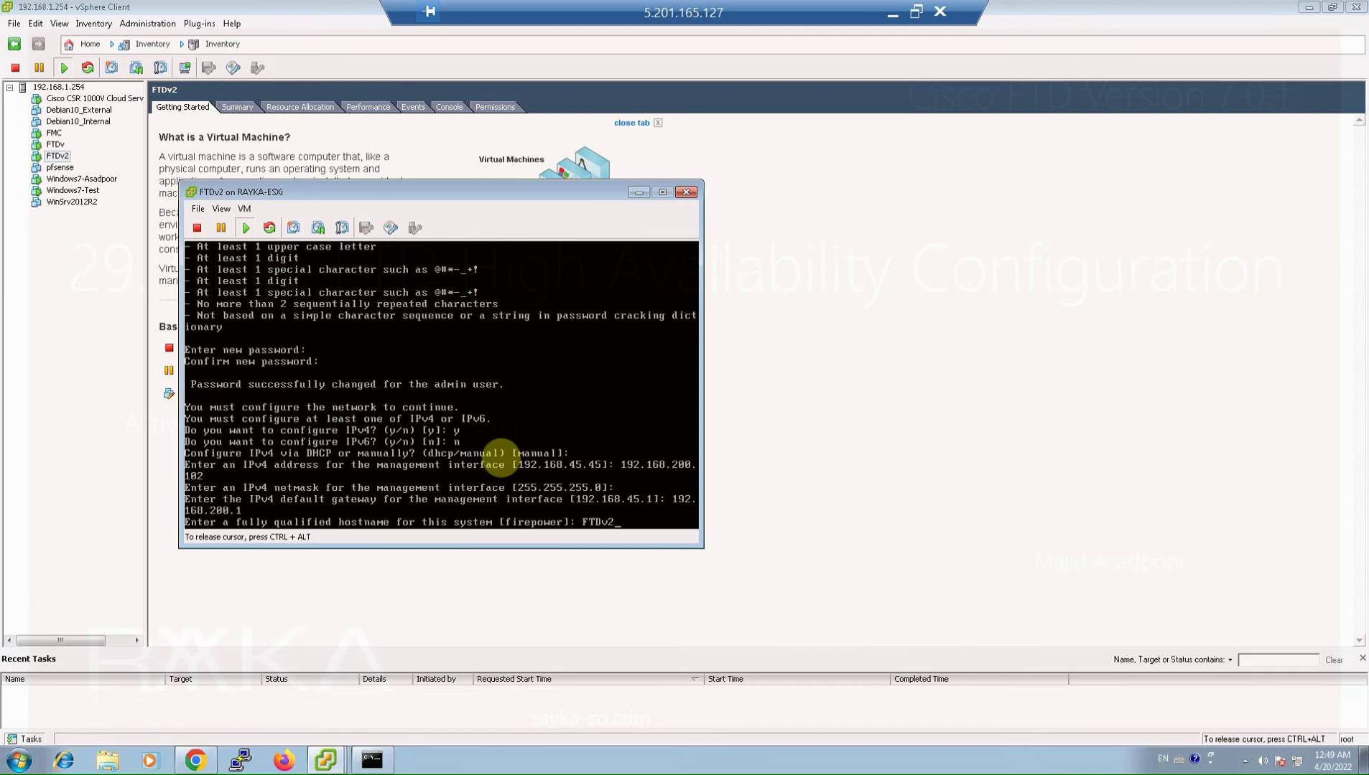
{"action": "key", "text": "Return"}
{"action": "key", "text": "Return"}
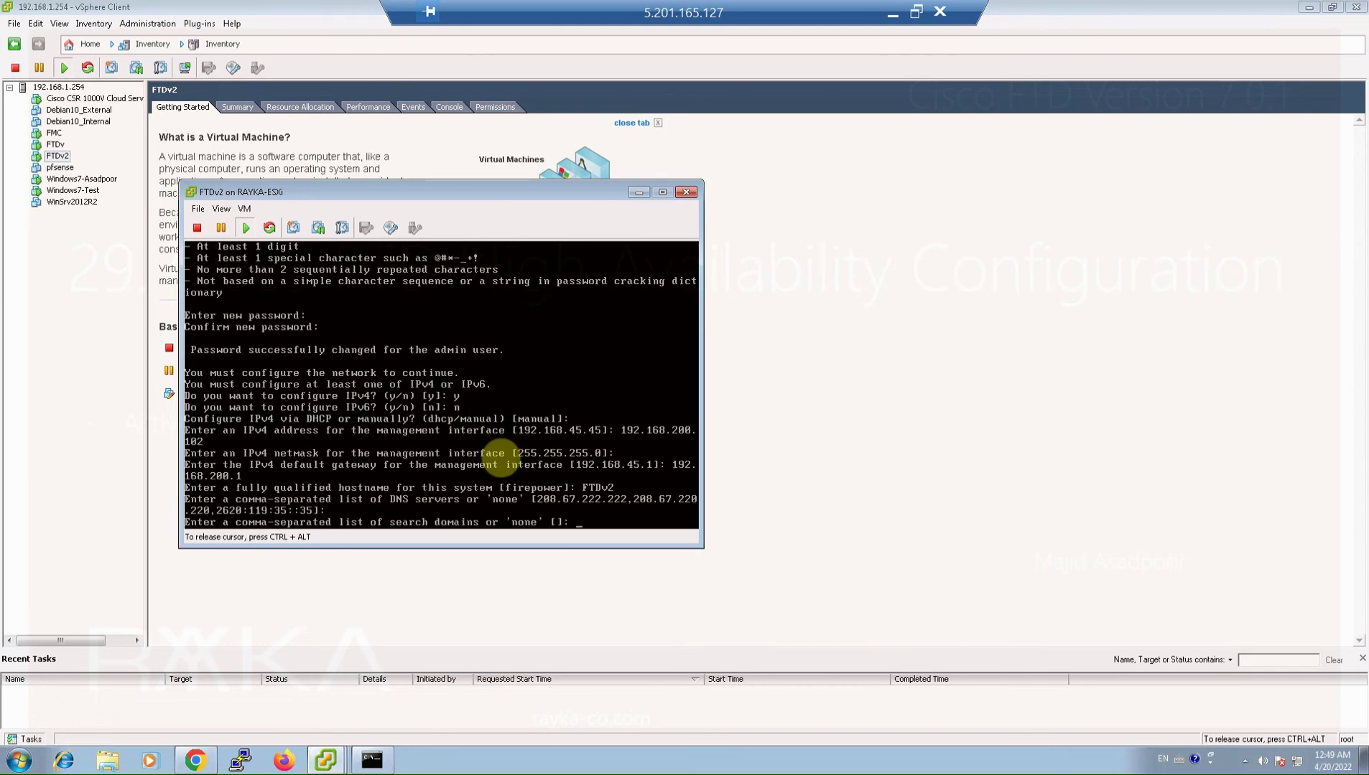
{"action": "type", "text": "rayka-co.local"}
{"action": "key", "text": "Return"}
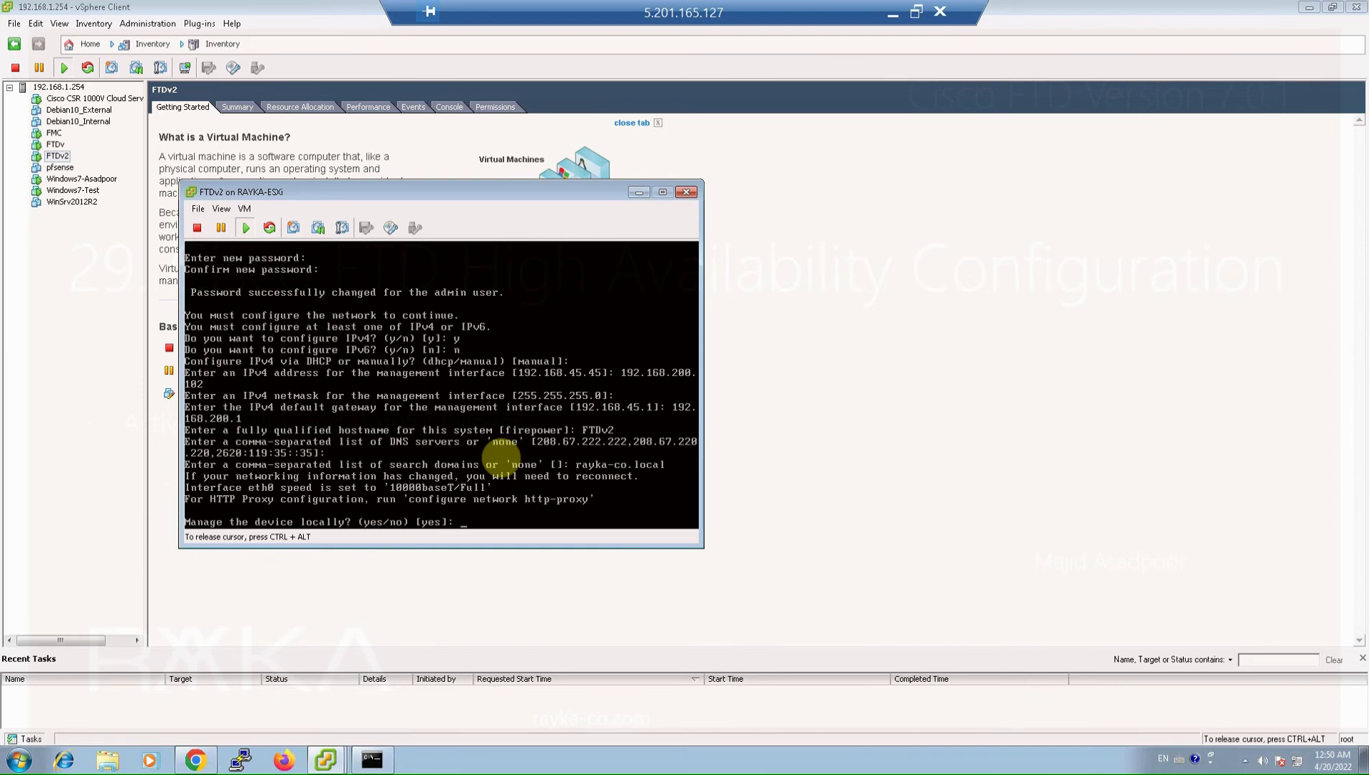
Decline local management and set FTDv2's firewall mode to transparent.
{"action": "type", "text": "no"}
{"action": "key", "text": "Return"}
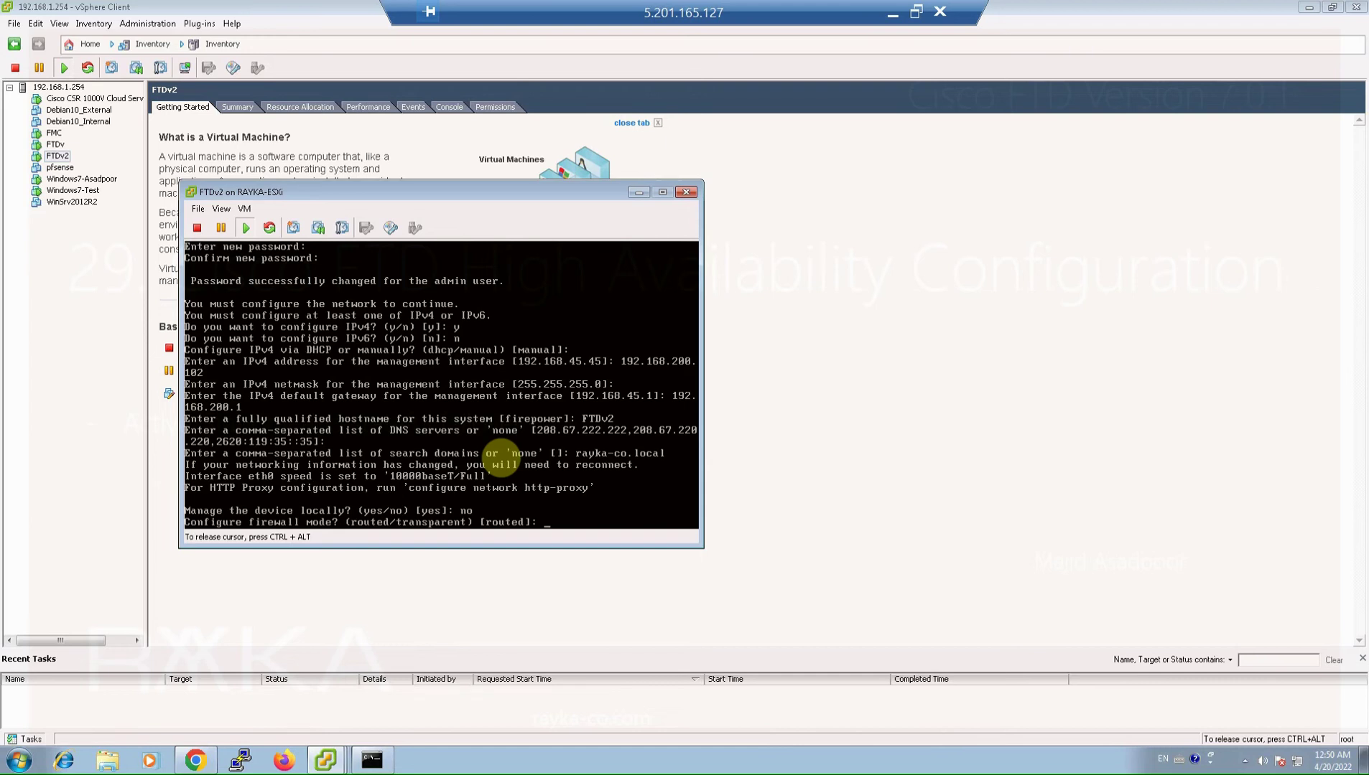
{"action": "type", "text": "t"}
{"action": "type", "text": "ransparwnt"}
{"action": "key", "text": "BackSpace"}
{"action": "type", "text": "ent"}
{"action": "key", "text": "Return"}
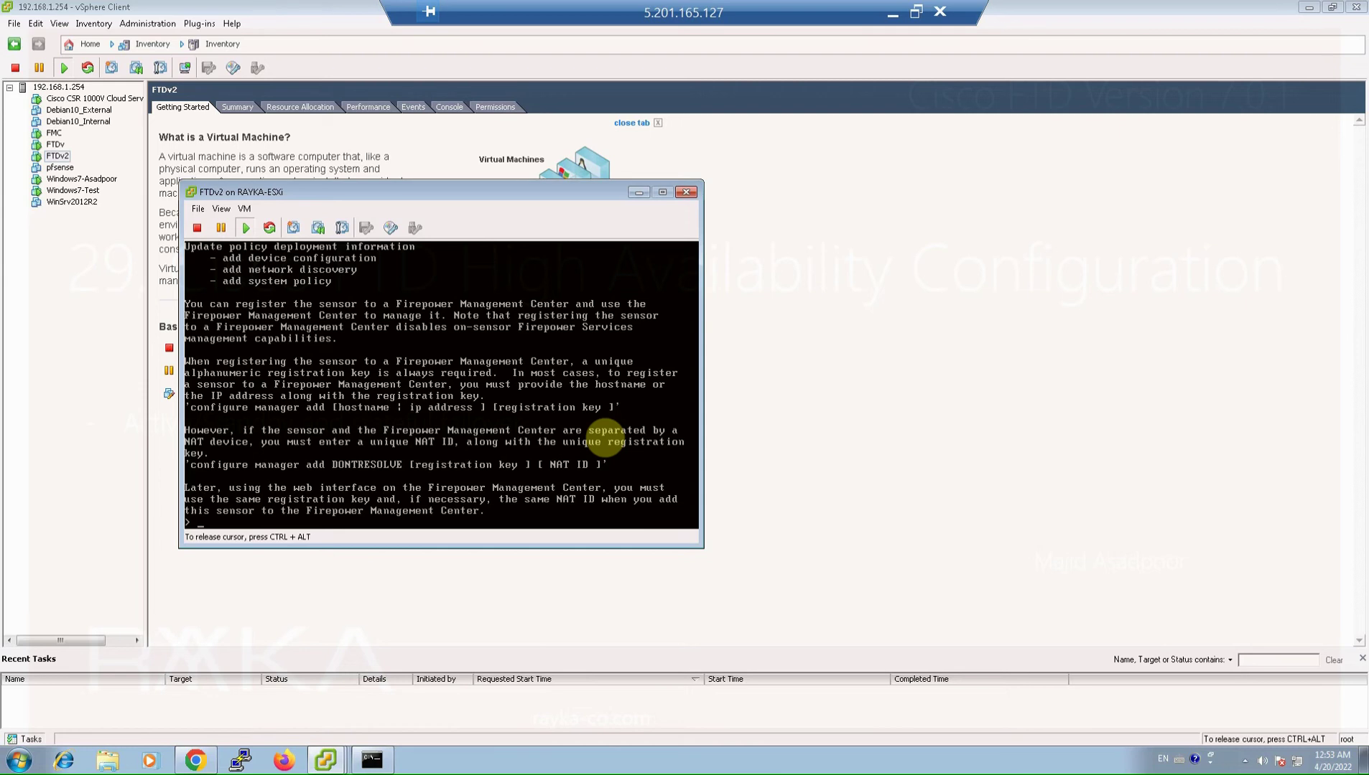
Add manager 192.168.200.100 with its registration key on FTDv2.
{"action": "key", "text": "Return"}
{"action": "key", "text": "Return"}
{"action": "key", "text": "Return"}
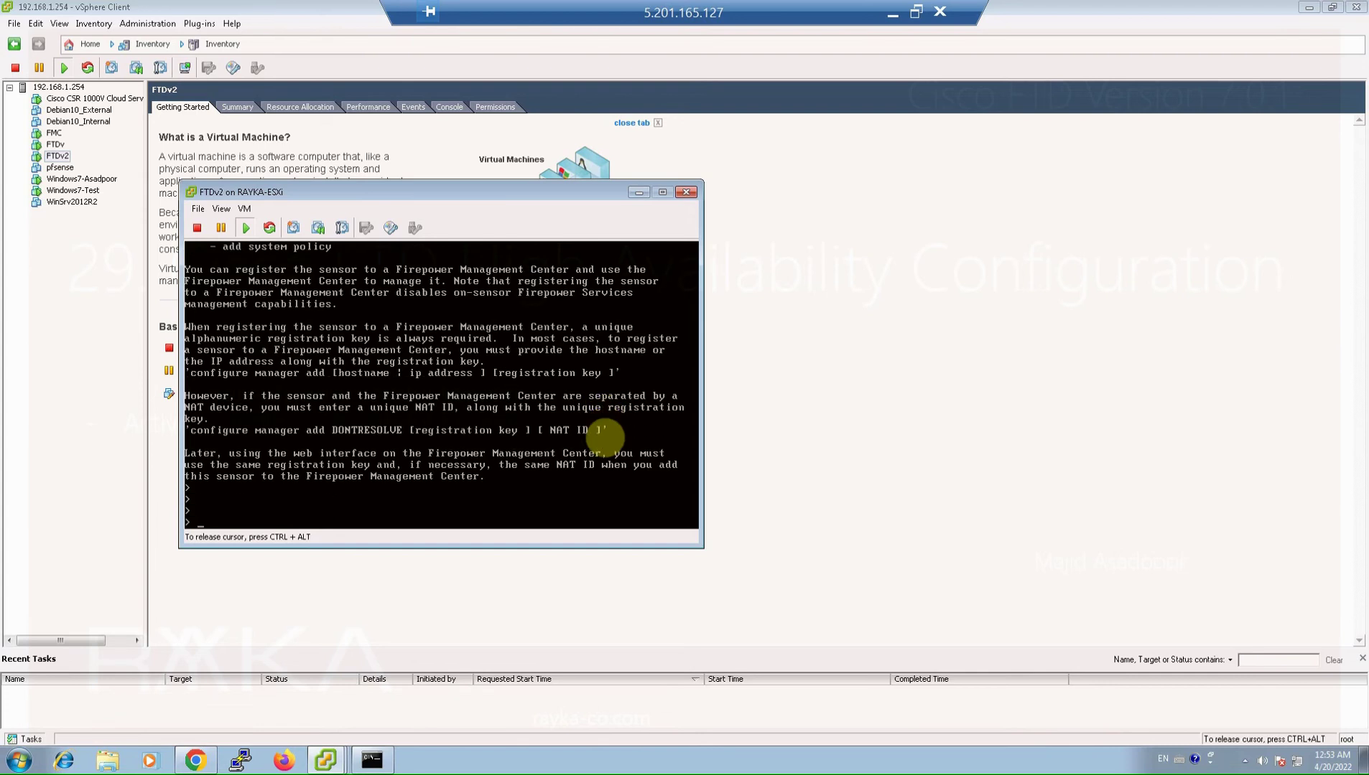
{"action": "type", "text": "configure manager add 192."}
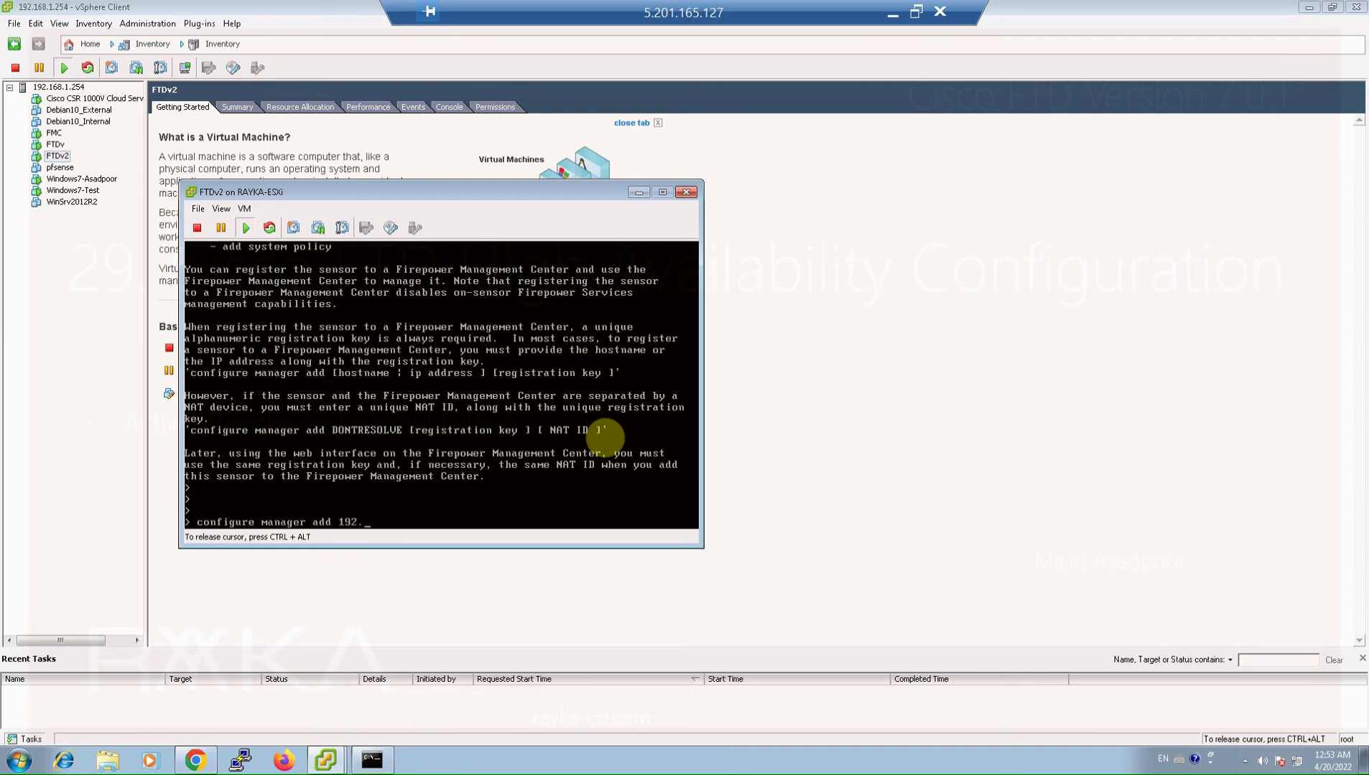
{"action": "type", "text": "168.200.100 rayka"}
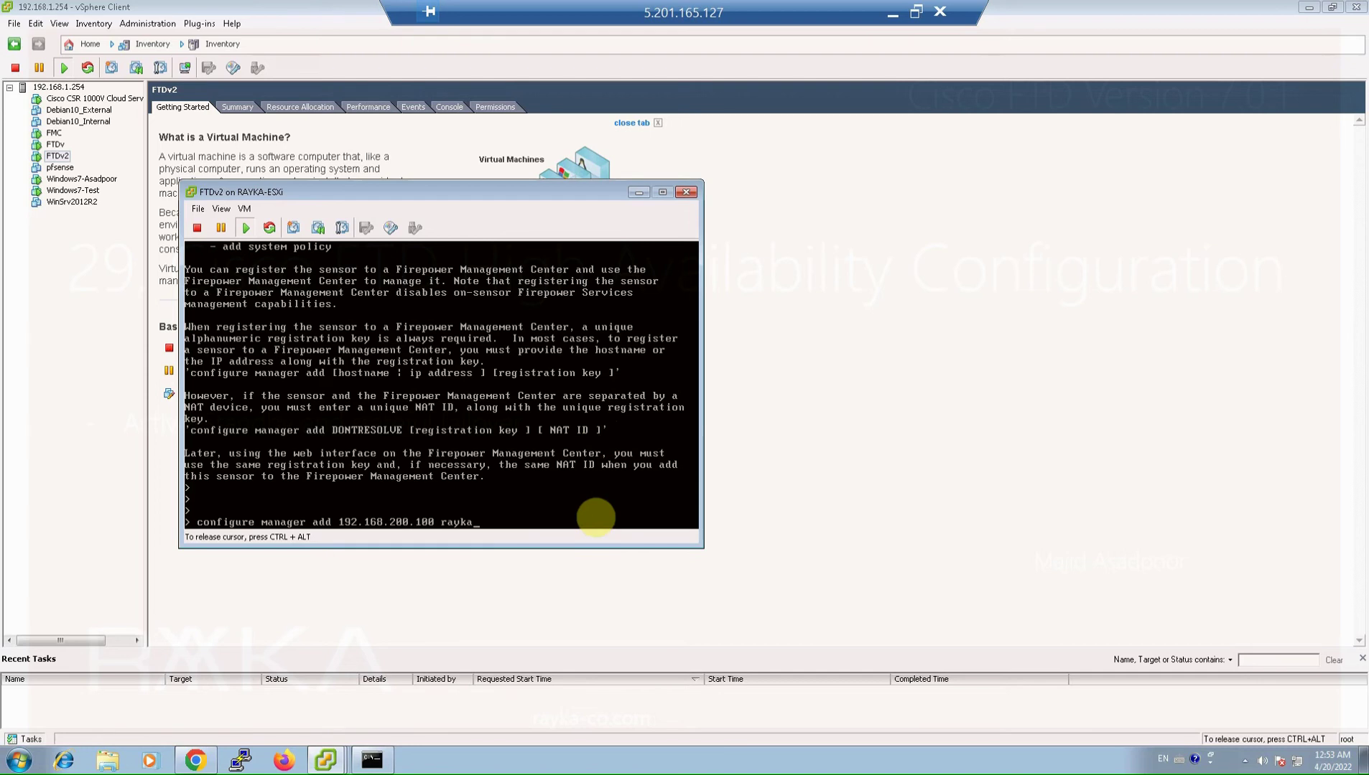
{"action": "key", "text": "Return"}
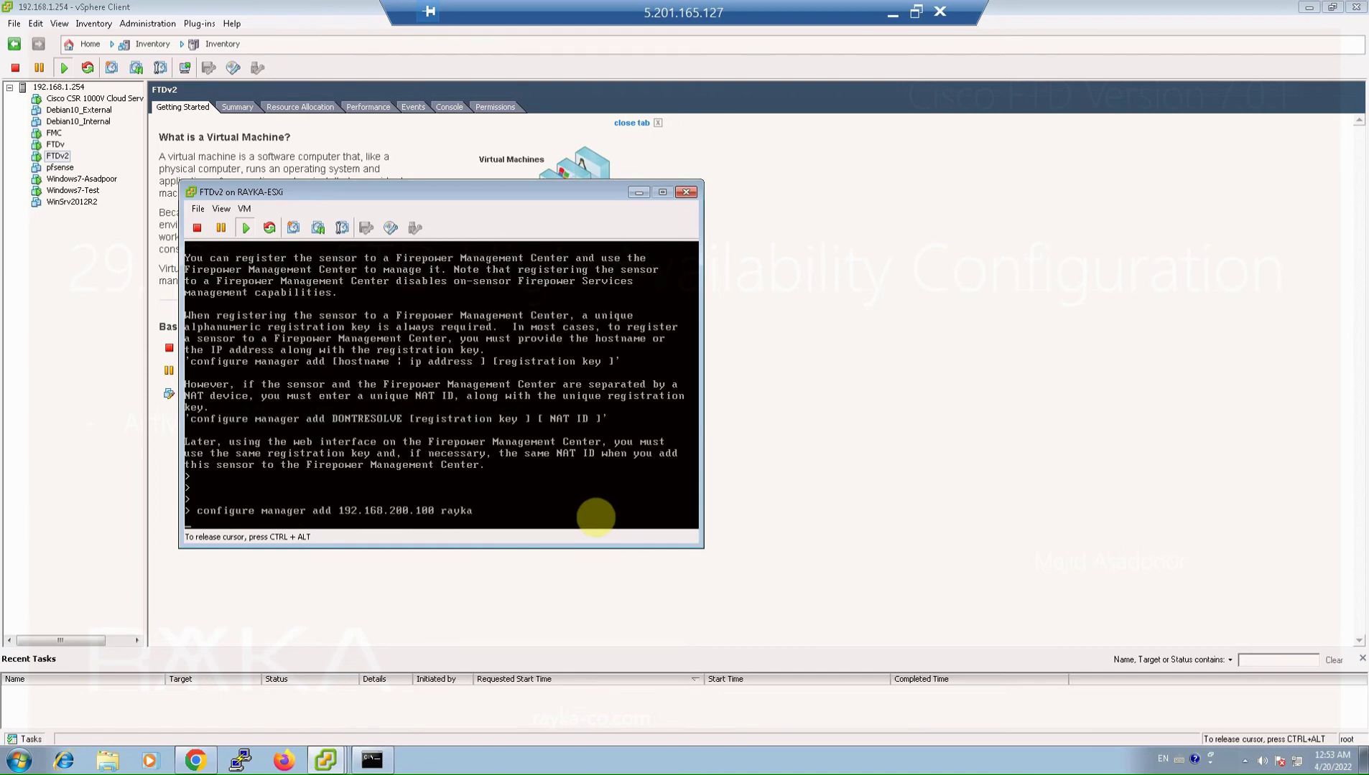
Run show managers to confirm registration is pending, then return to the management center.
{"action": "left_click", "coordinate": [195, 760]}
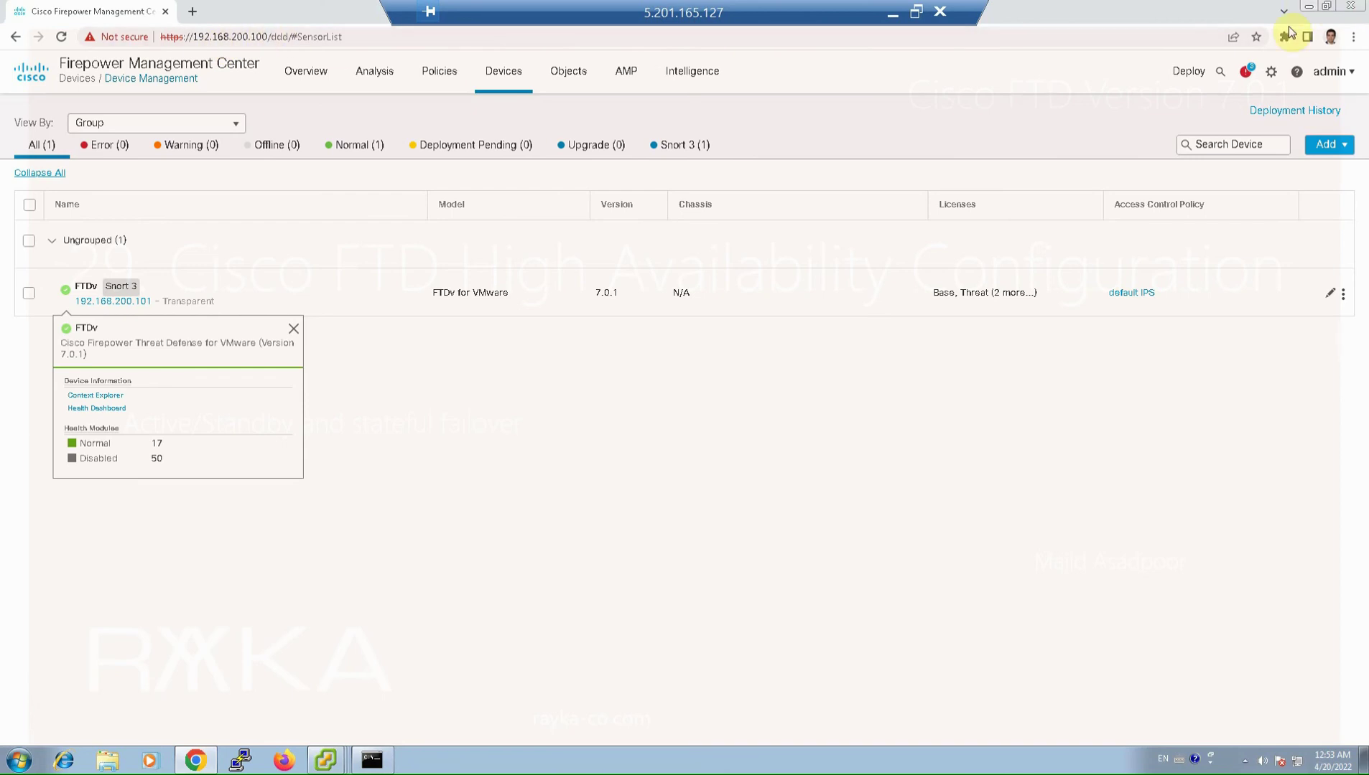
{"action": "left_click", "coordinate": [1304, 7]}
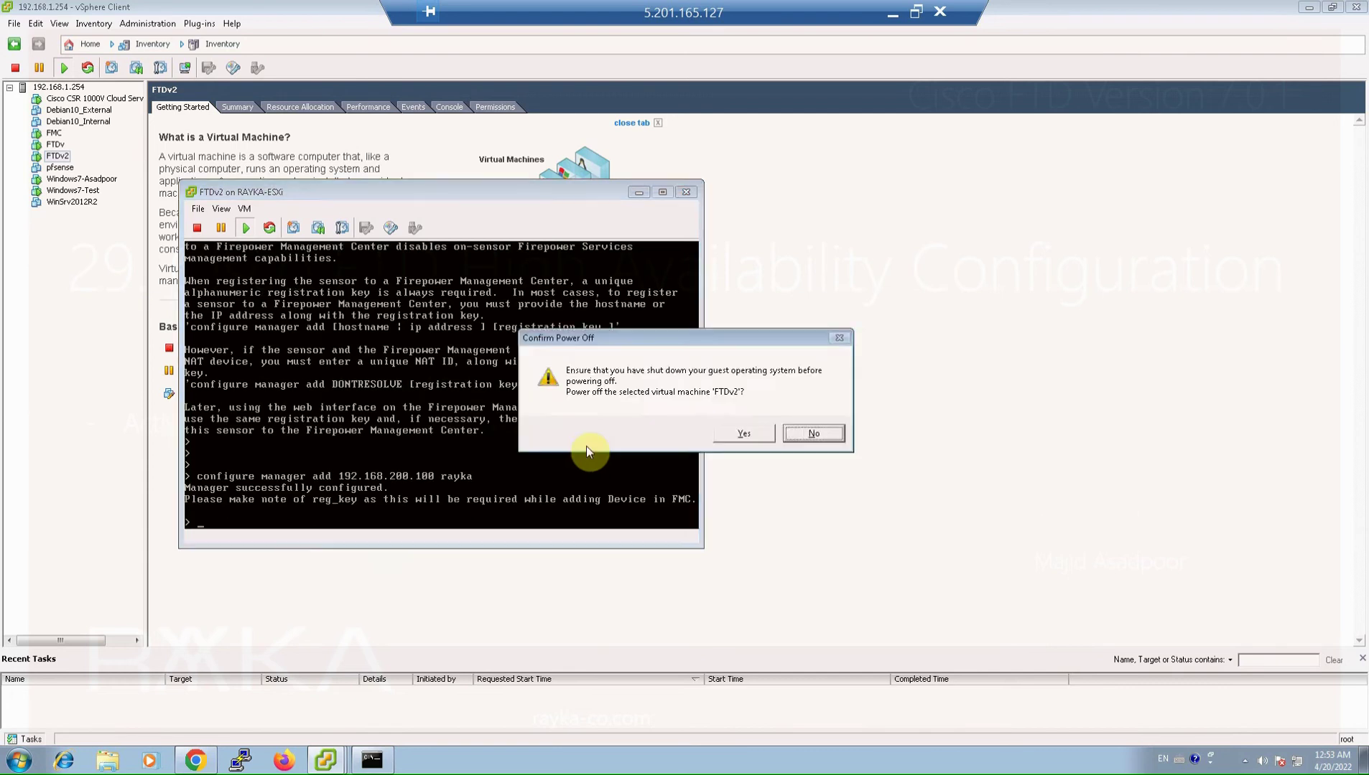
{"action": "left_click", "coordinate": [543, 433]}
{"action": "type", "text": "show managers"}
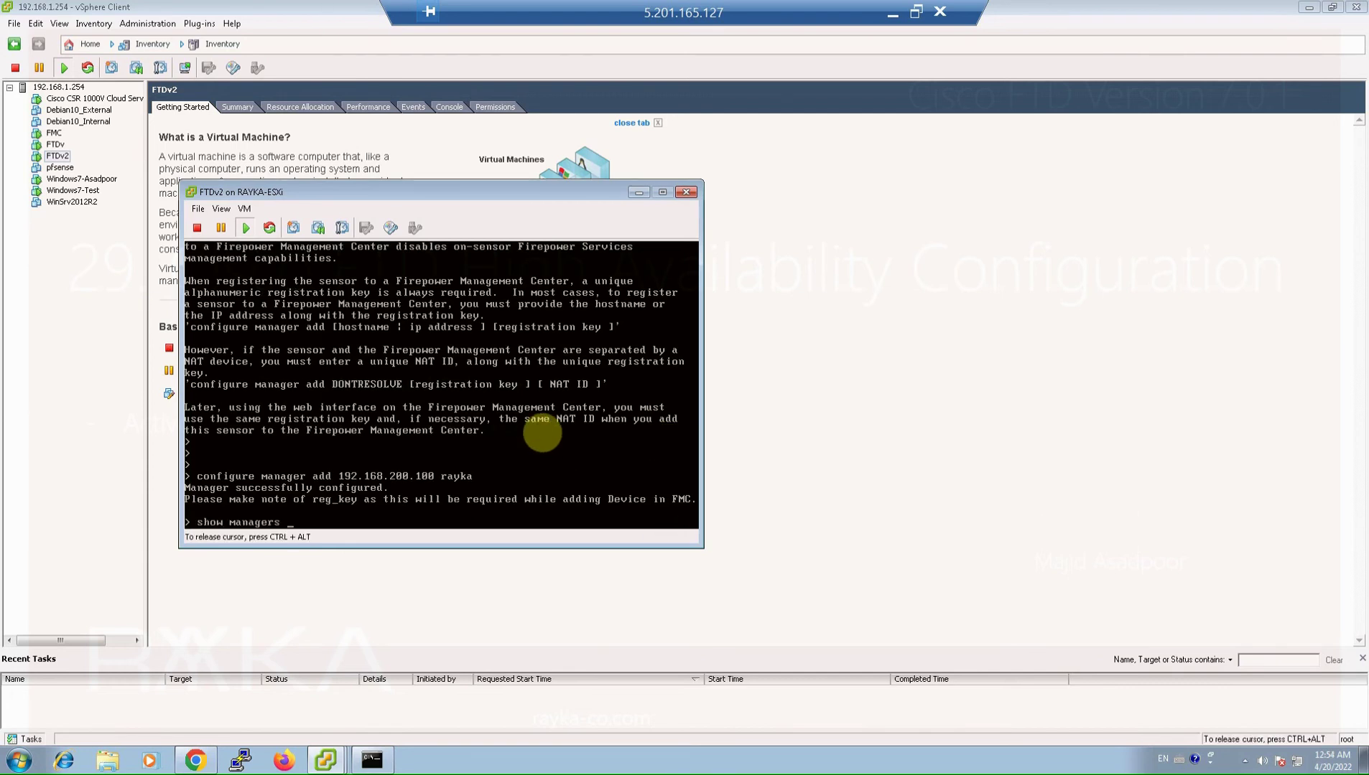
{"action": "key", "text": "Return"}
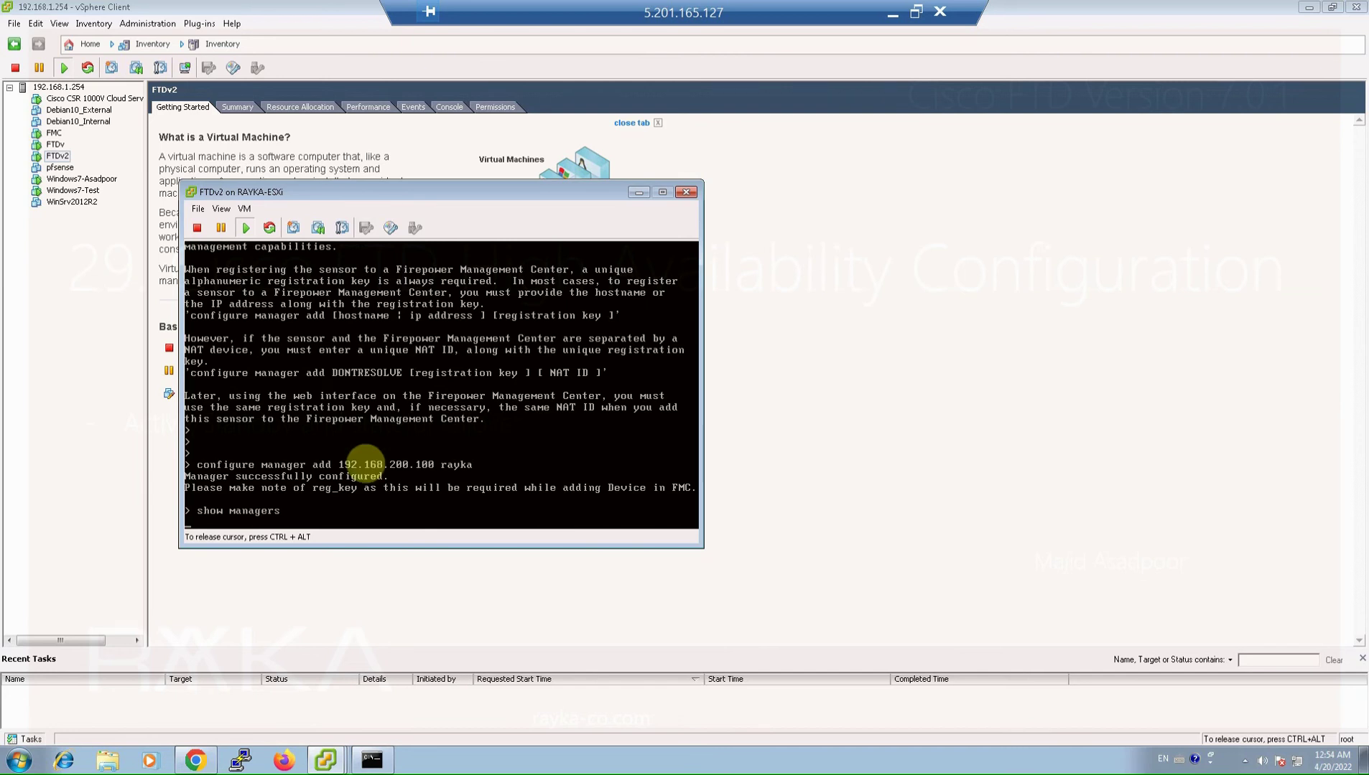
{"action": "key", "text": "ctrl+alt"}
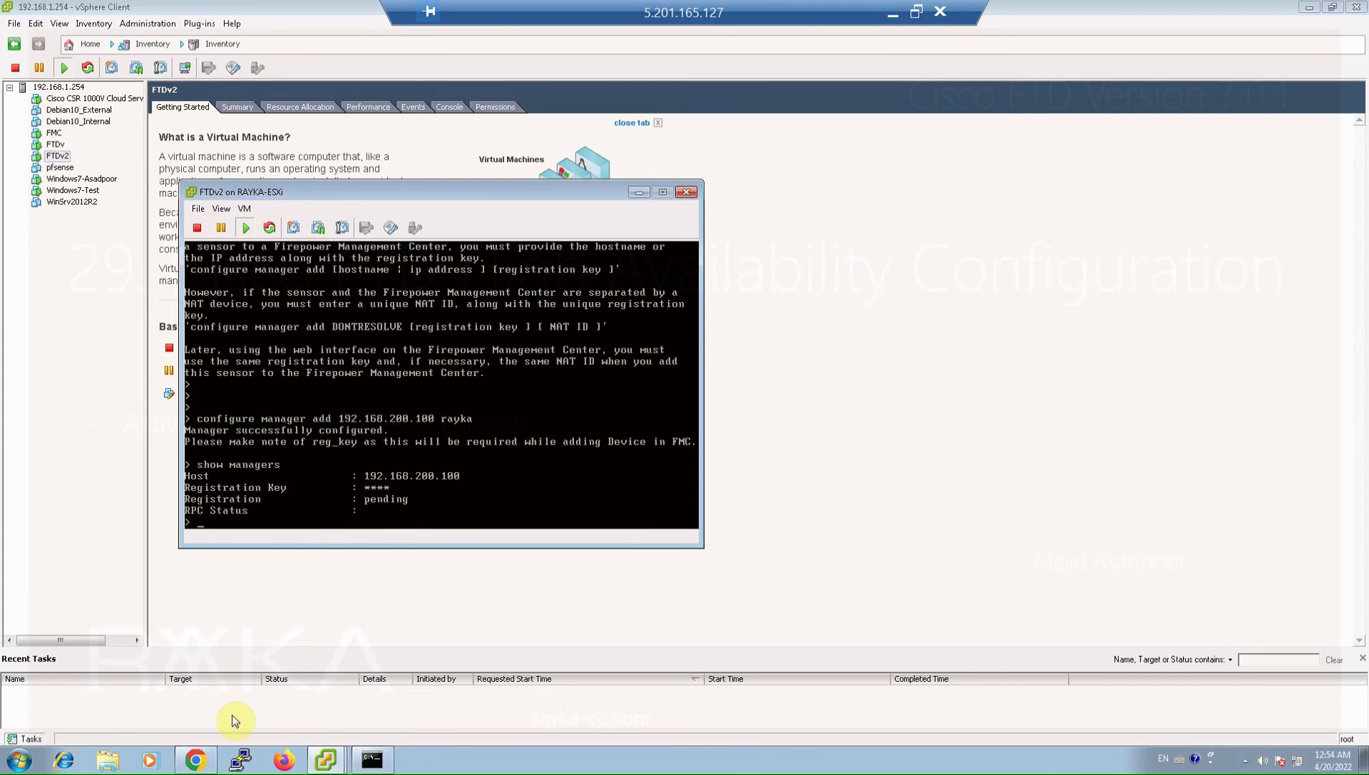
{"action": "left_click", "coordinate": [201, 763]}
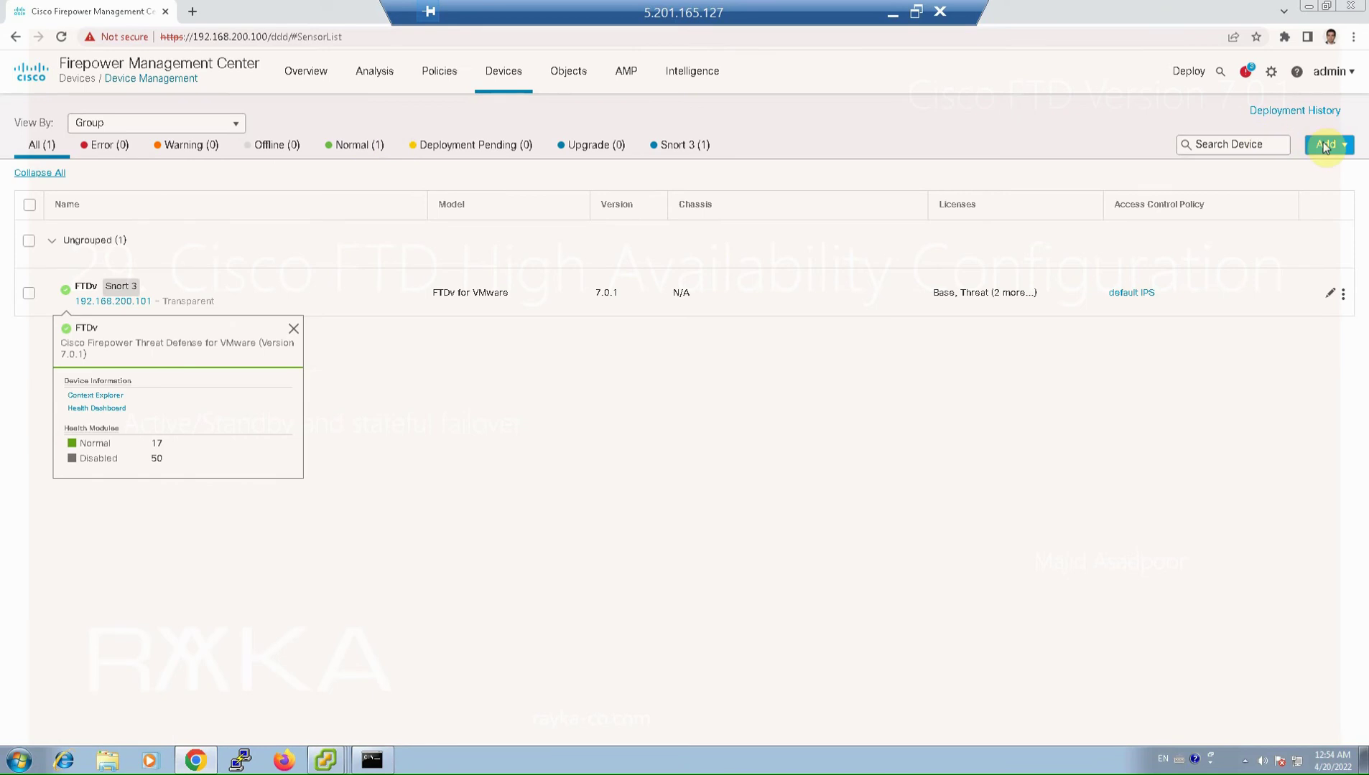
Start adding a device with host 192.168.200.102 and a new display name.
{"action": "left_click", "coordinate": [1329, 145]}
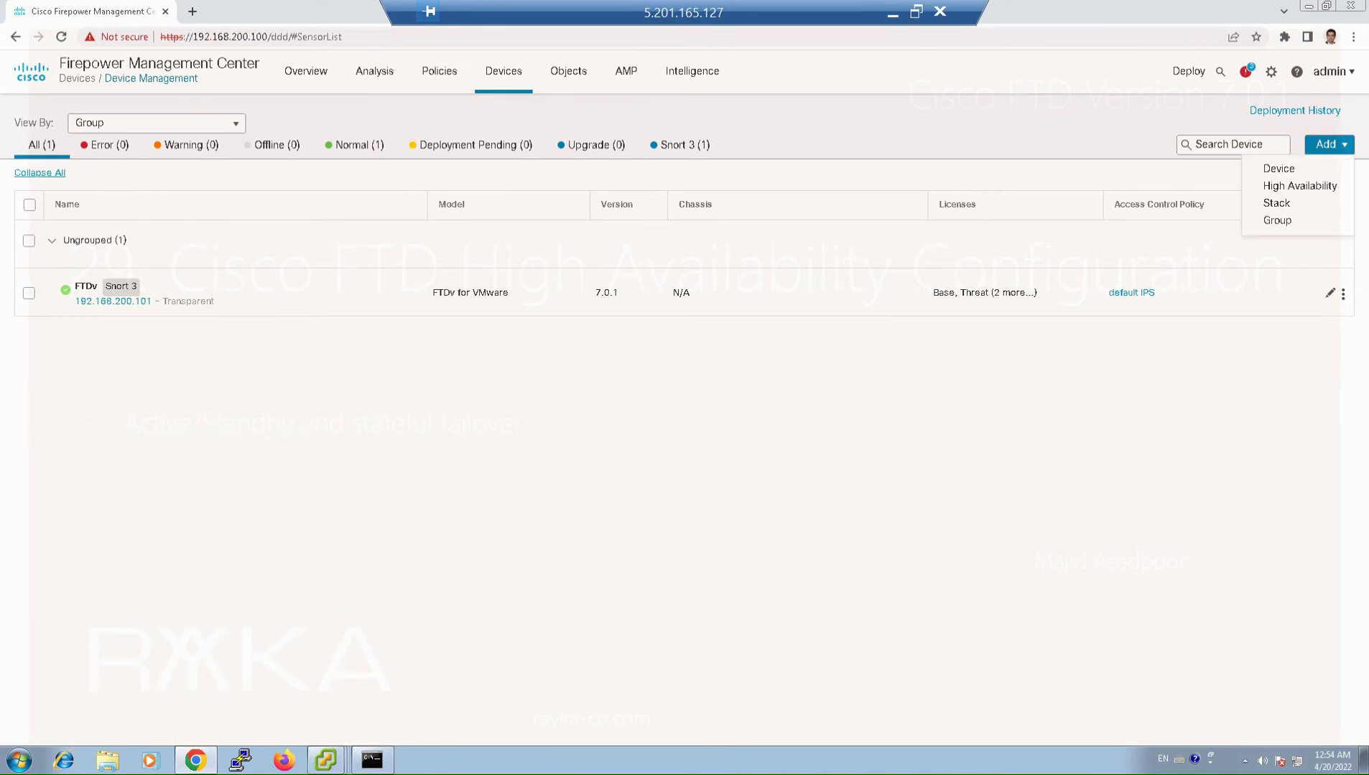
{"action": "left_click", "coordinate": [1304, 169]}
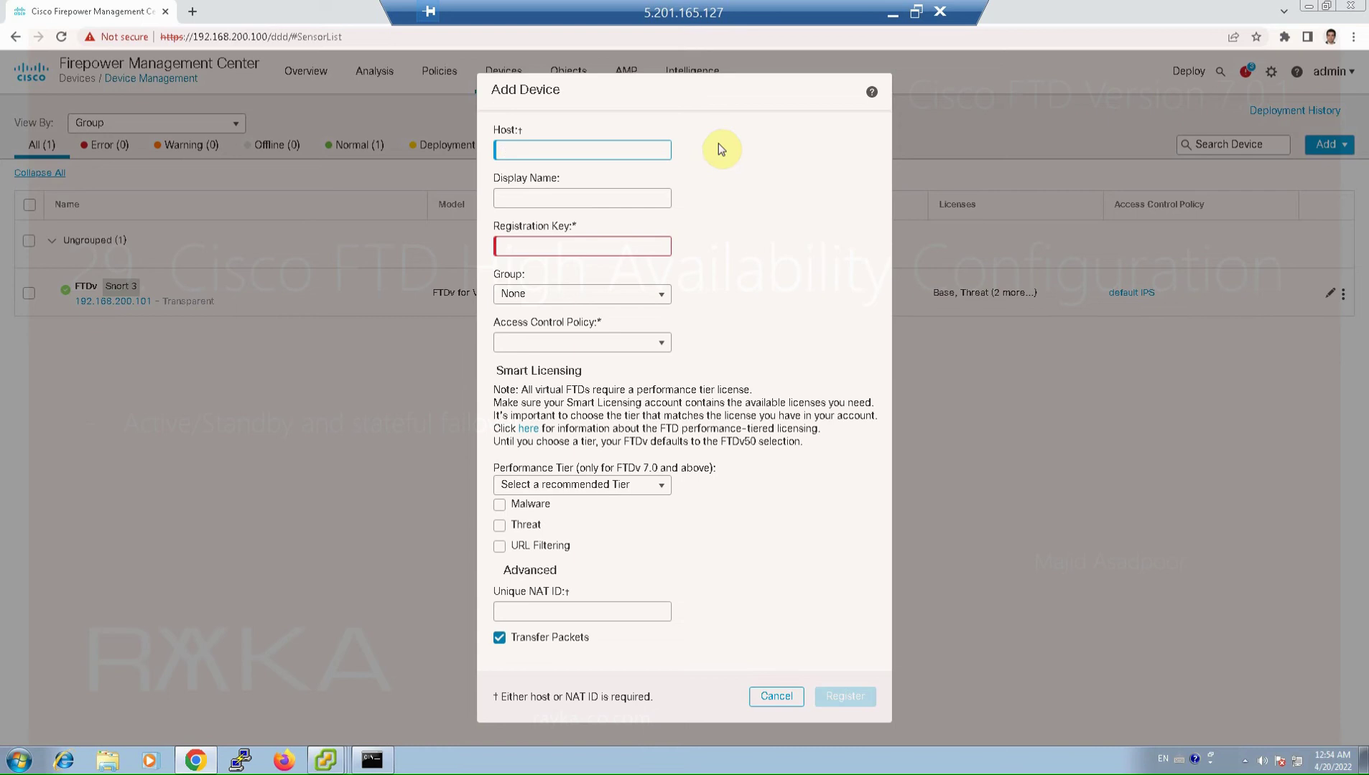
{"action": "type", "text": "192.168.1"}
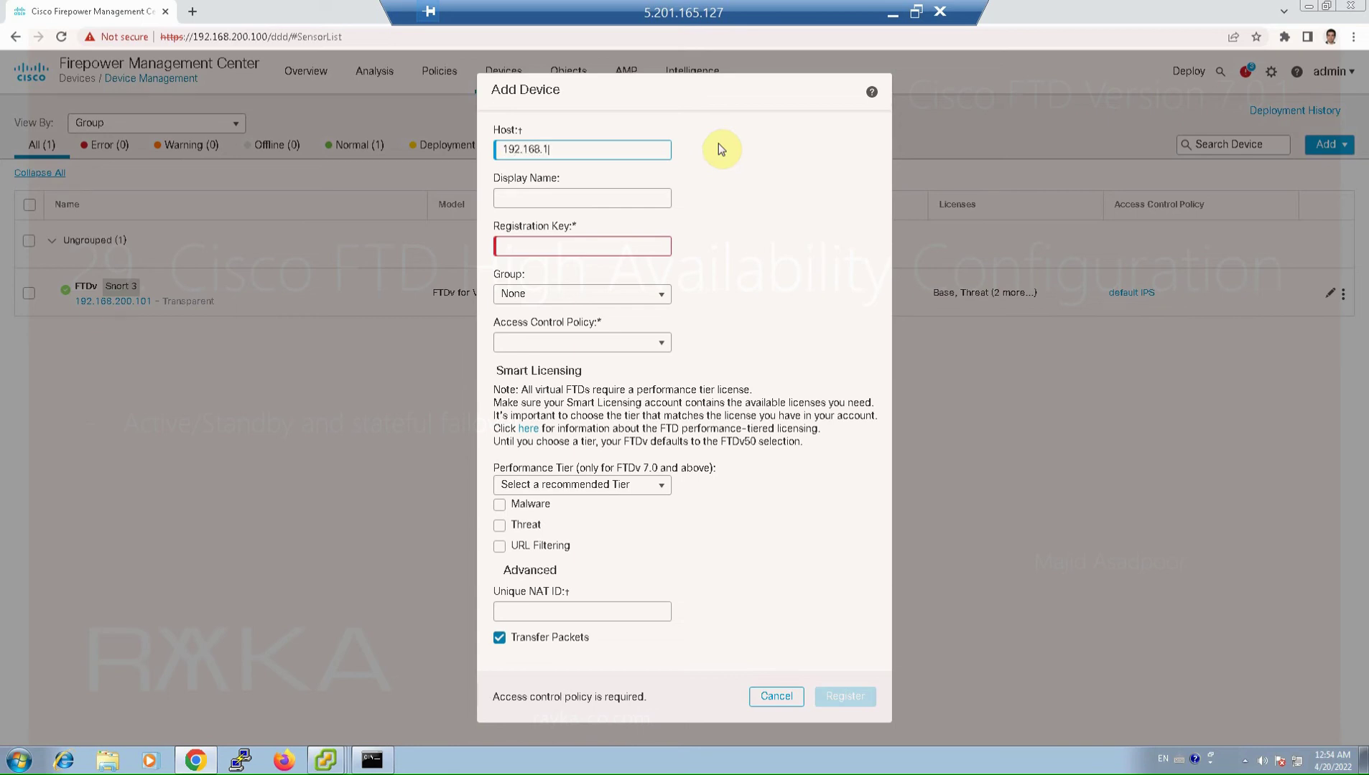
{"action": "key", "text": "BackSpace"}
{"action": "type", "text": "200.102"}
{"action": "left_click", "coordinate": [605, 197]}
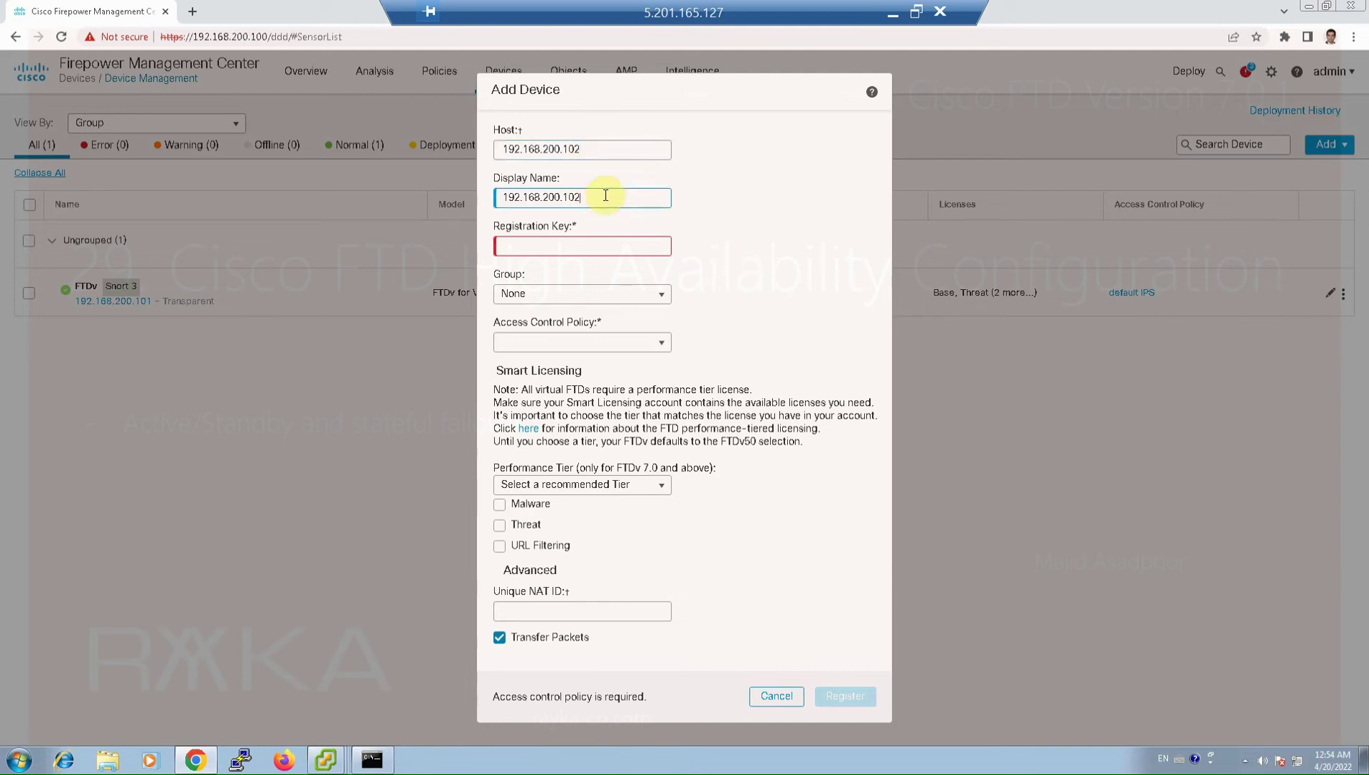
{"action": "double_click", "coordinate": [605, 195]}
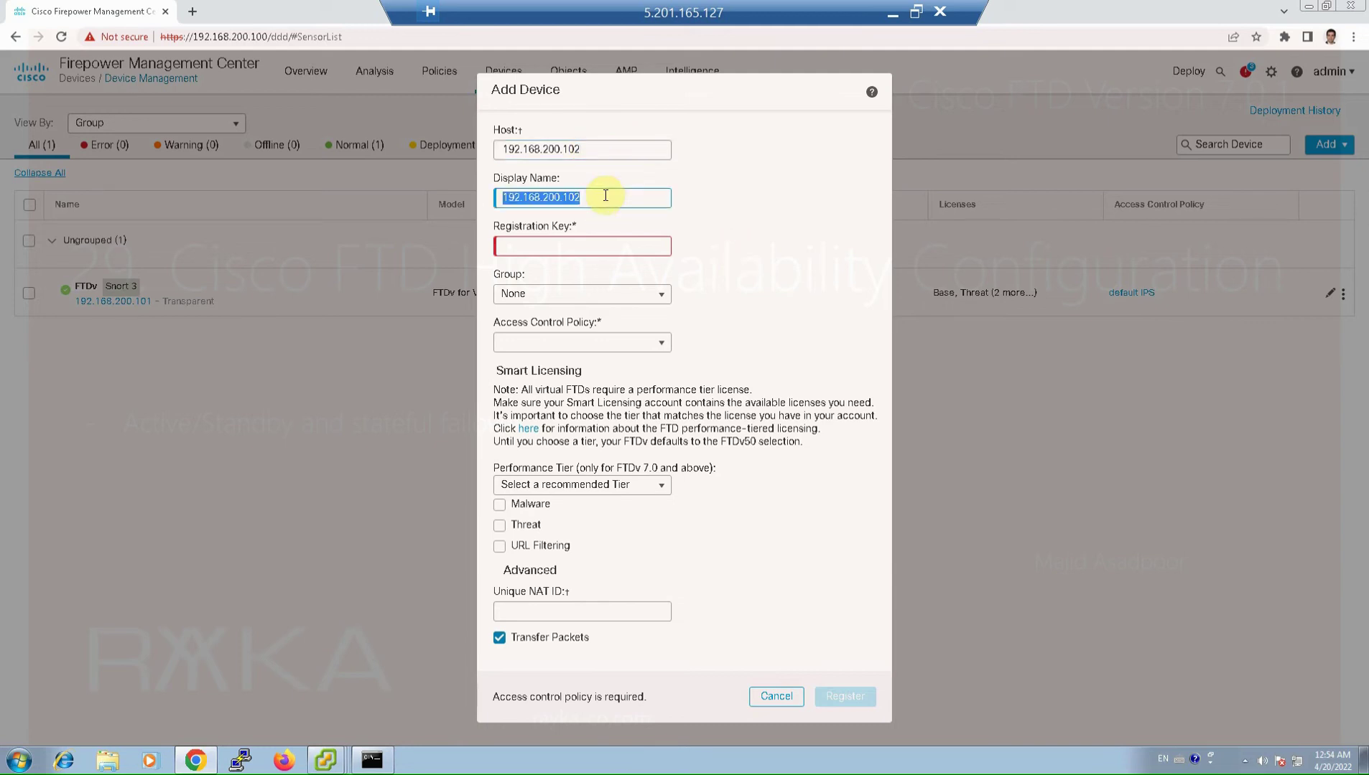
{"action": "type", "text": "FTDv"}
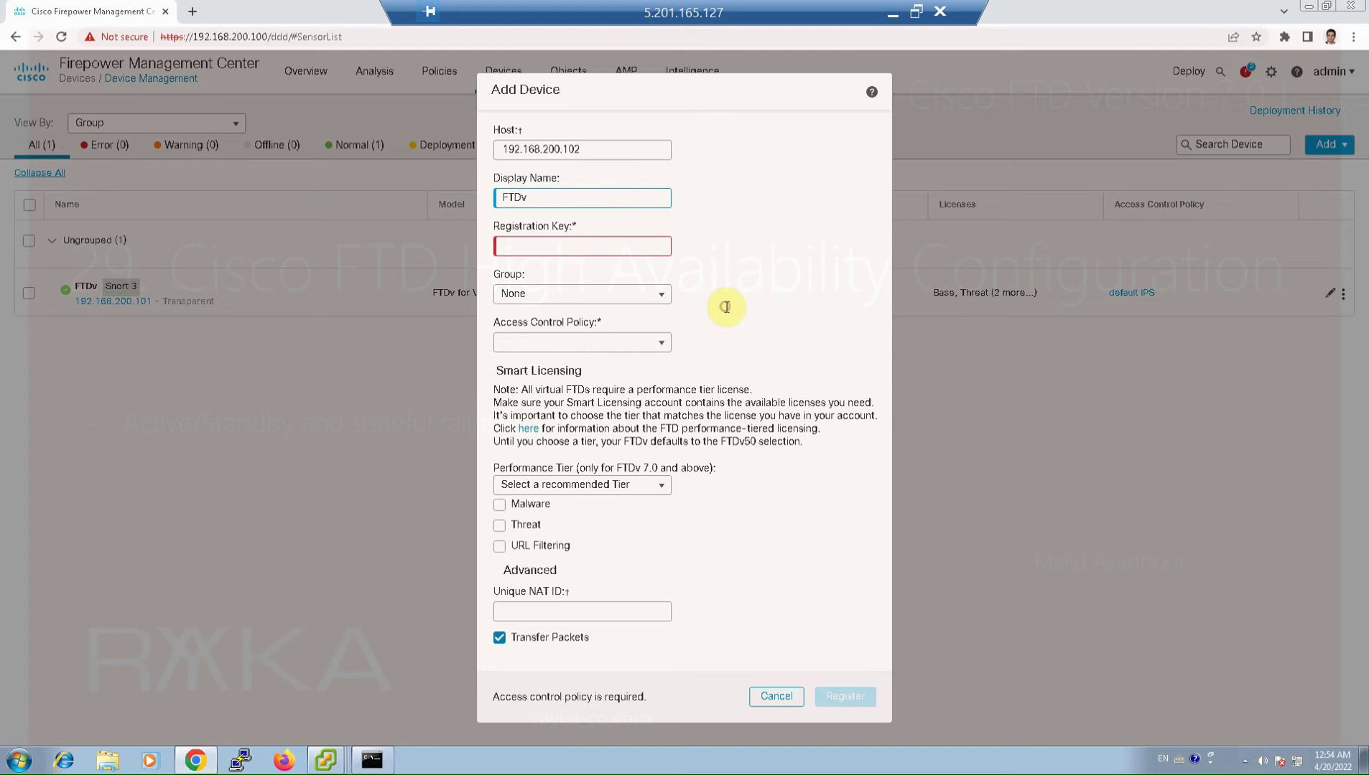
{"action": "left_click", "coordinate": [725, 307]}
{"action": "left_click", "coordinate": [587, 246]}
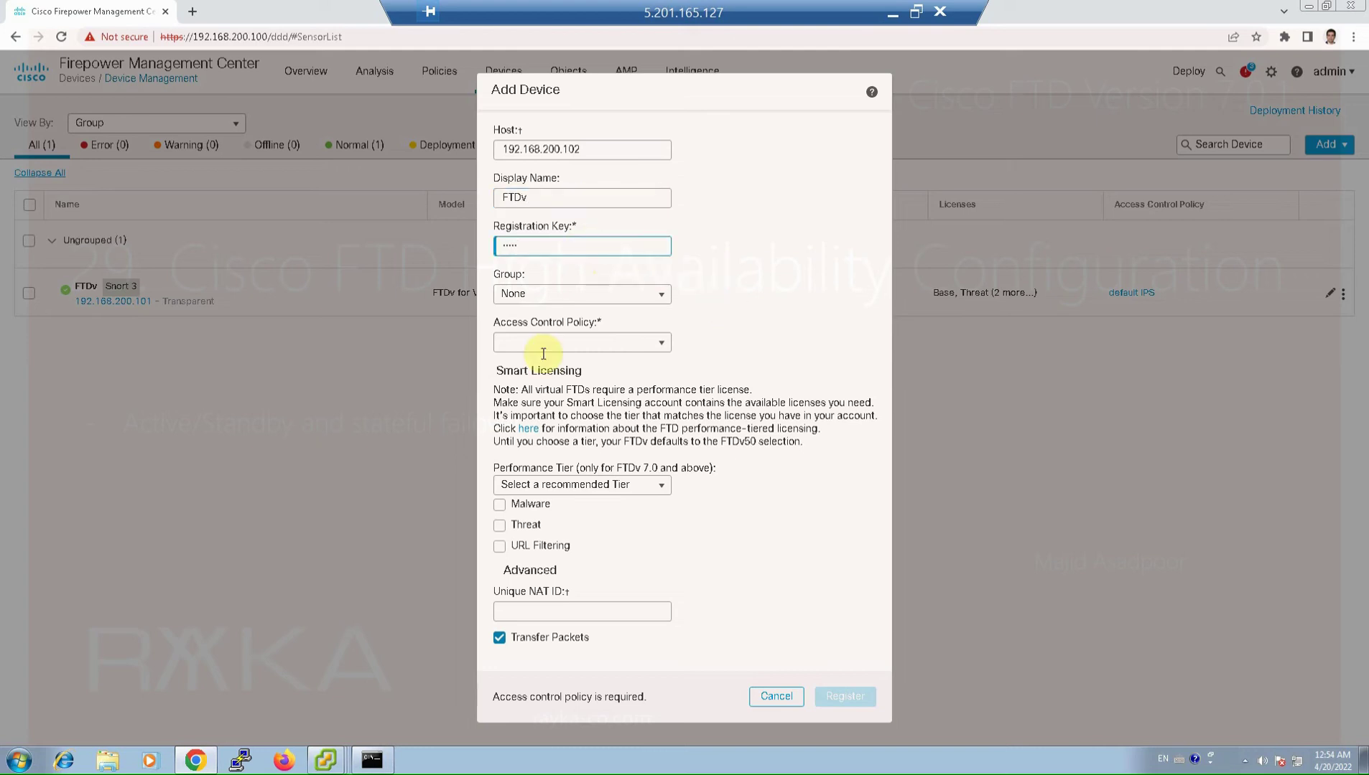
Apply the default IPS policy, enable Malware, Threat and URL Filtering, name it FTDv2, and register.
{"action": "left_click", "coordinate": [568, 345]}
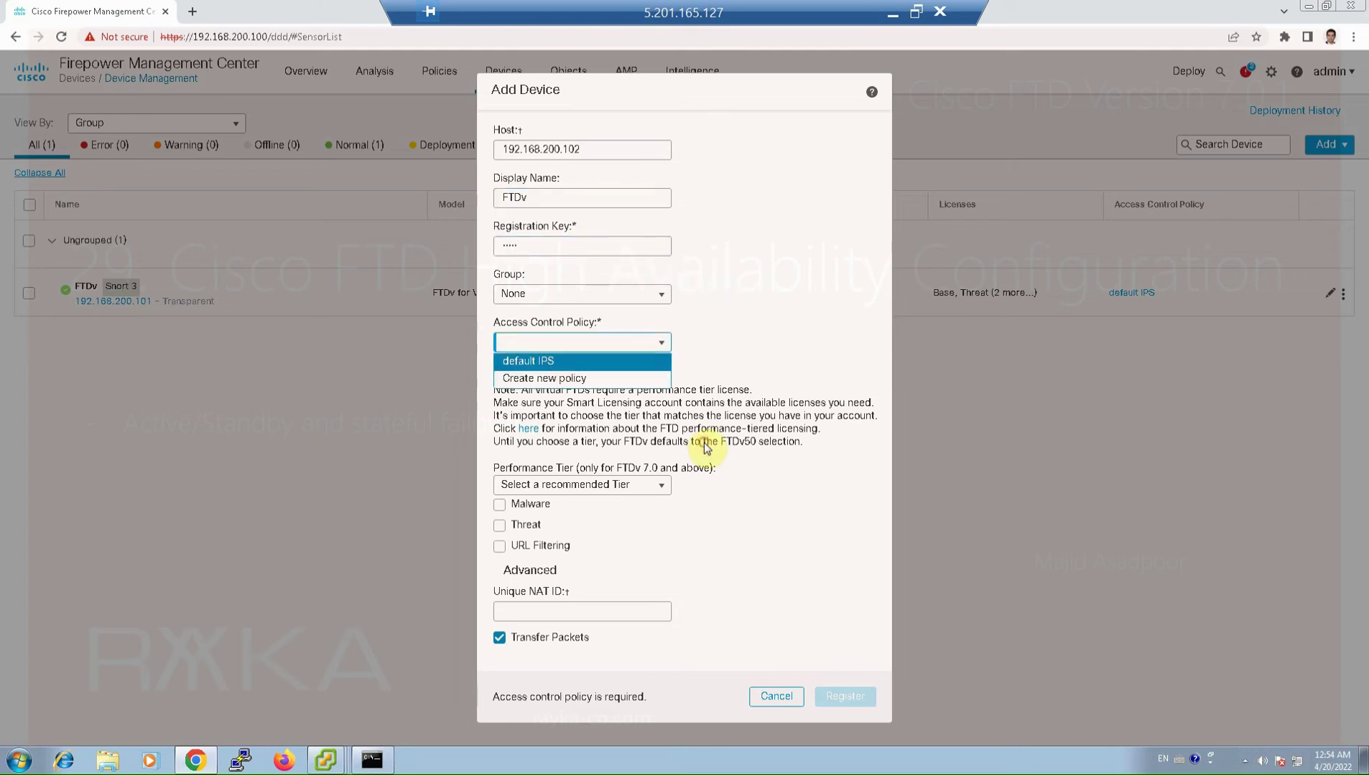
{"action": "left_click", "coordinate": [565, 360]}
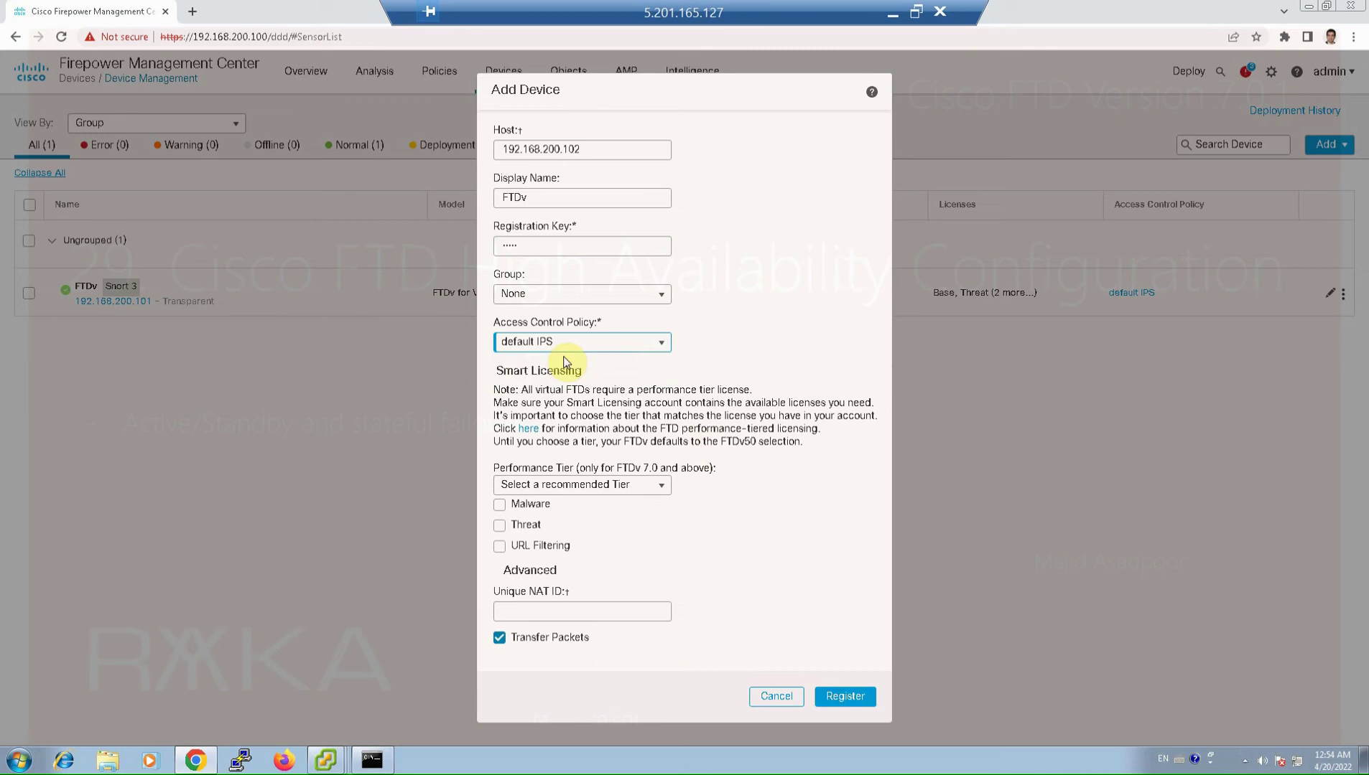
{"action": "left_click", "coordinate": [501, 505]}
{"action": "left_click", "coordinate": [500, 526]}
{"action": "left_click", "coordinate": [500, 546]}
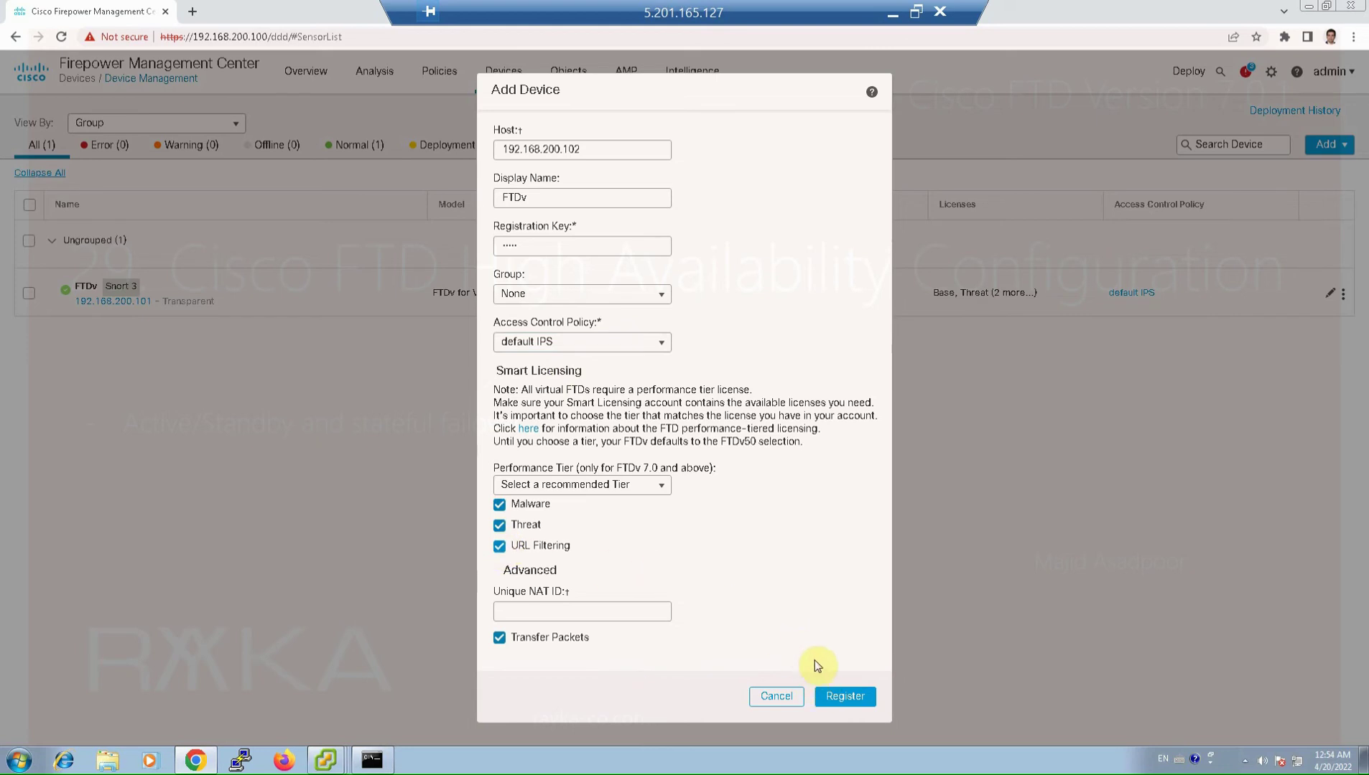
{"action": "left_click", "coordinate": [843, 695]}
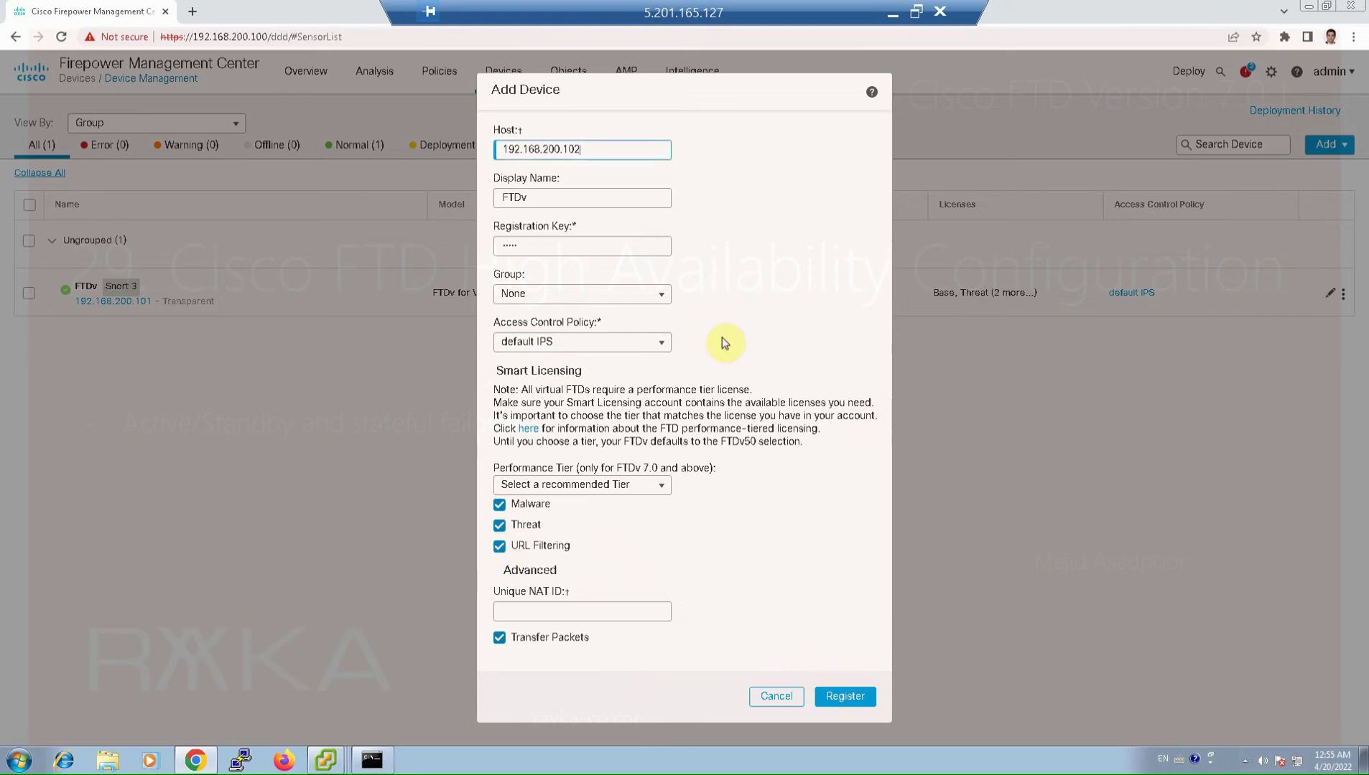
{"action": "left_click", "coordinate": [584, 199]}
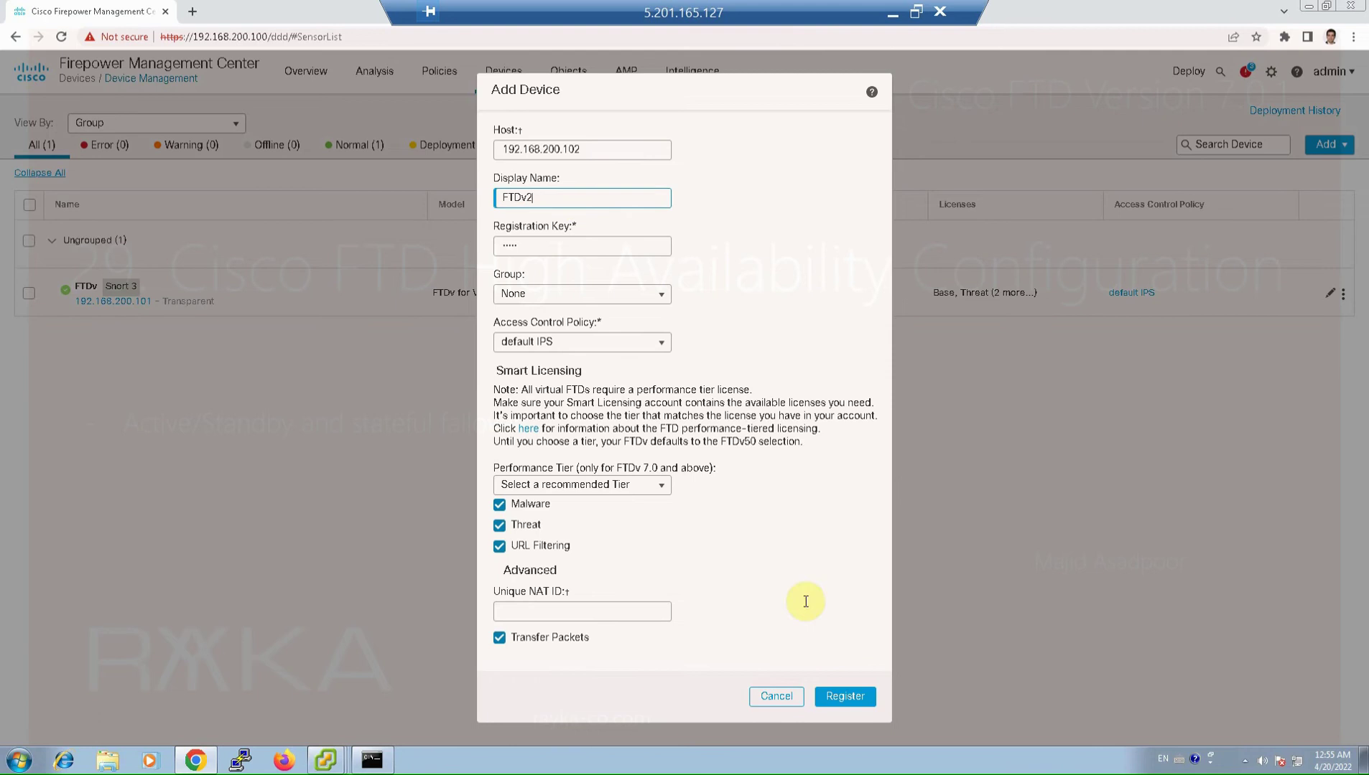
{"action": "left_click", "coordinate": [844, 696]}
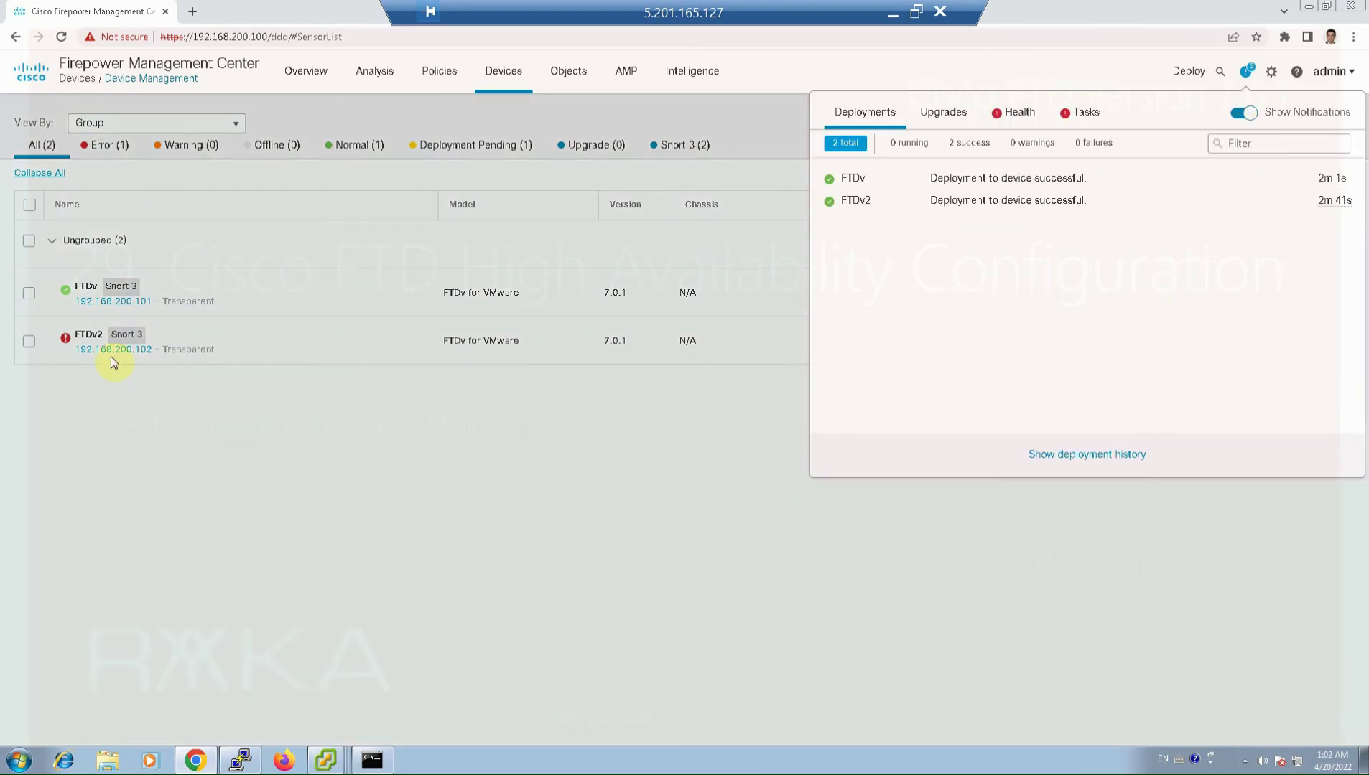
Review the Health alerts in the notifications panel, then close the panel.
{"action": "left_click", "coordinate": [1015, 112]}
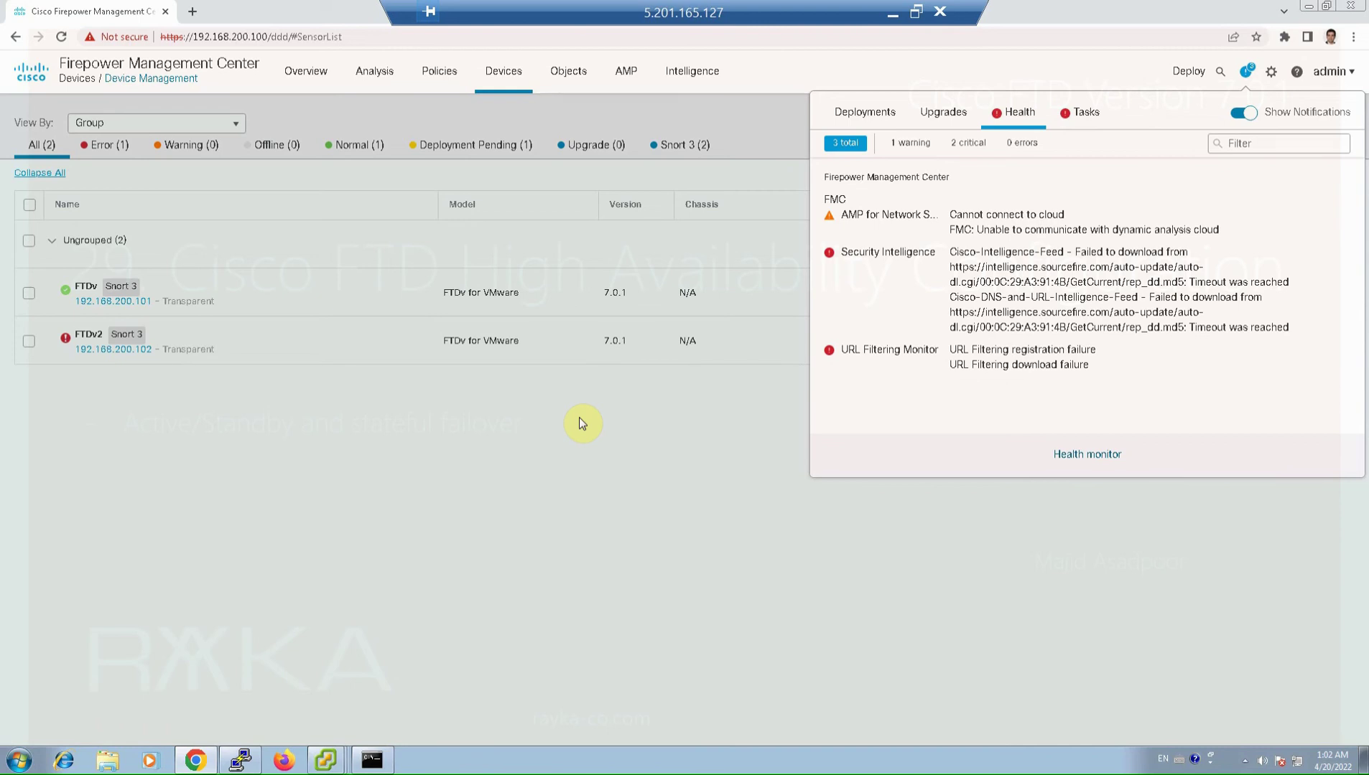
{"action": "left_click", "coordinate": [578, 418]}
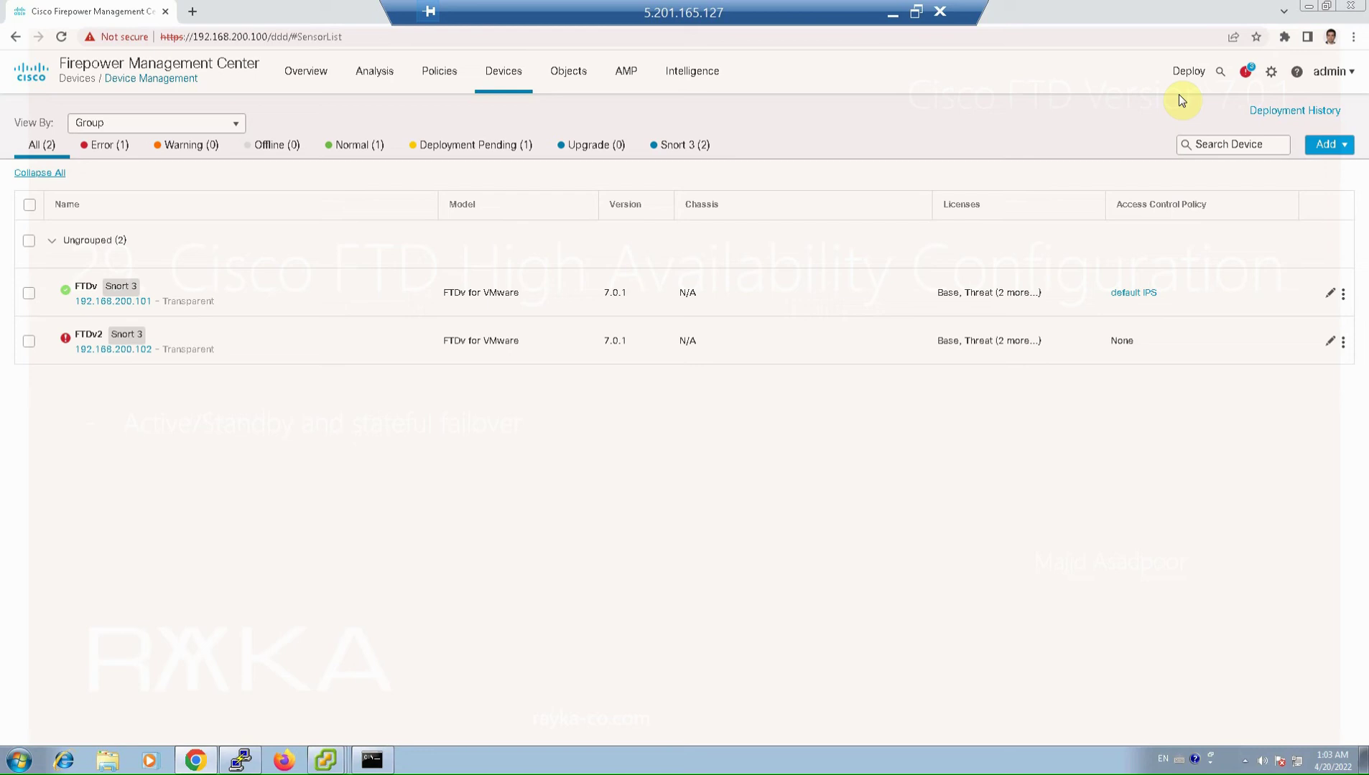
Confirm all devices are up-to-date under Deployment, then return to Device Management.
{"action": "left_click", "coordinate": [1184, 72]}
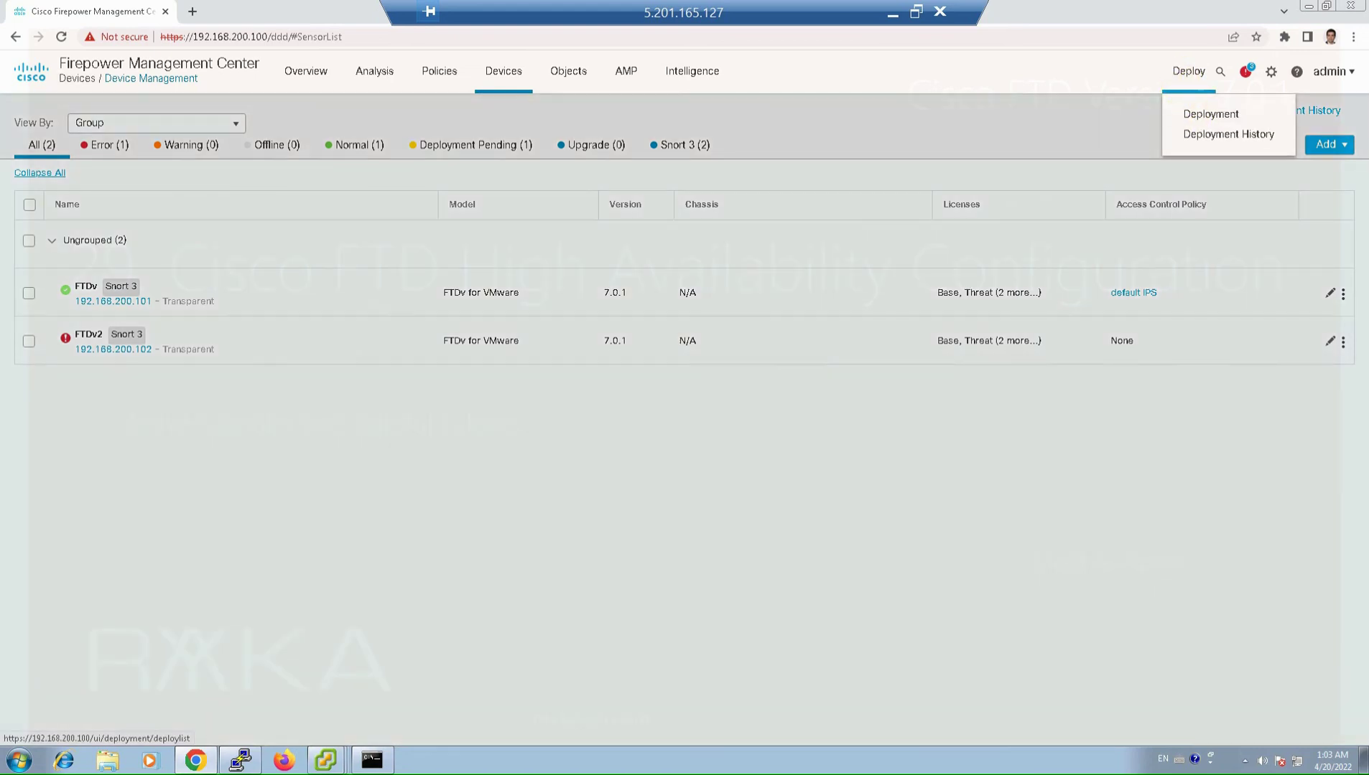
{"action": "left_click", "coordinate": [1194, 114]}
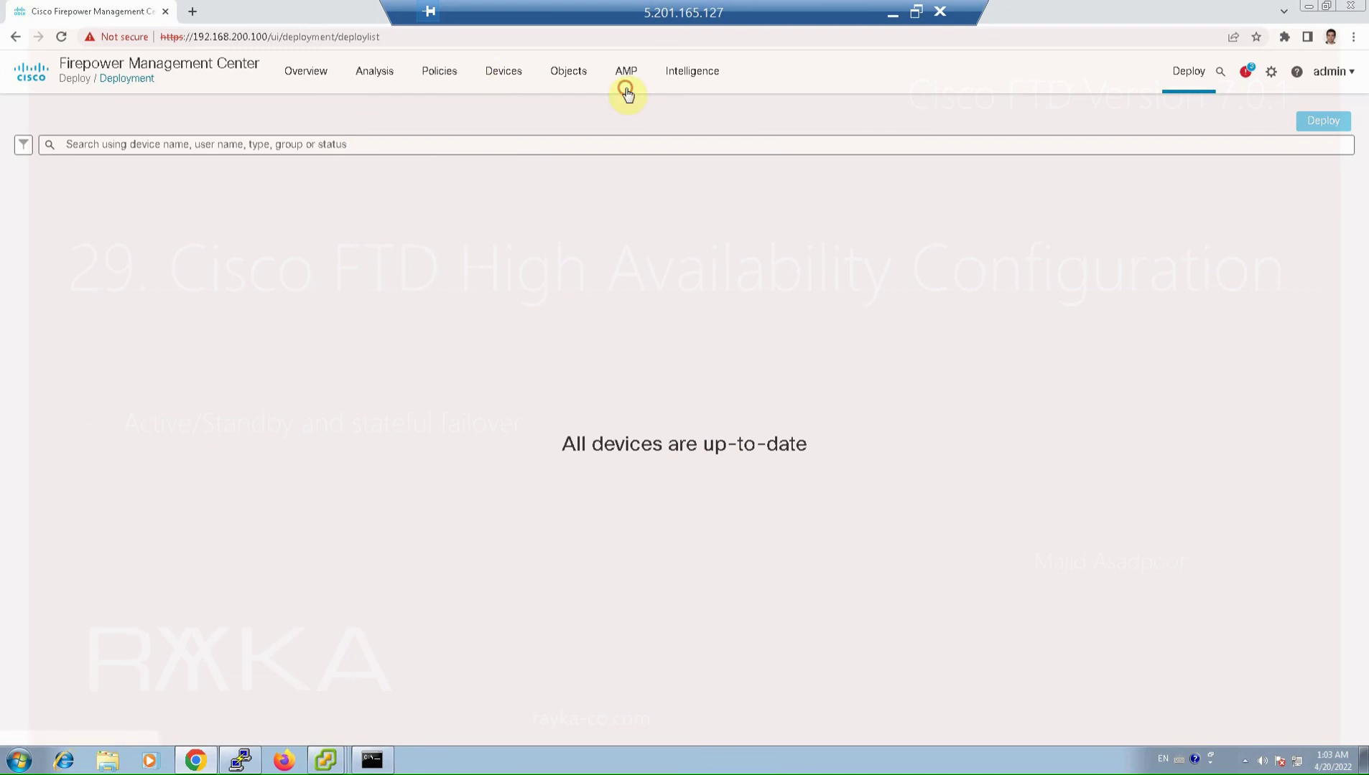
{"action": "left_click", "coordinate": [503, 74]}
{"action": "left_click", "coordinate": [543, 116]}
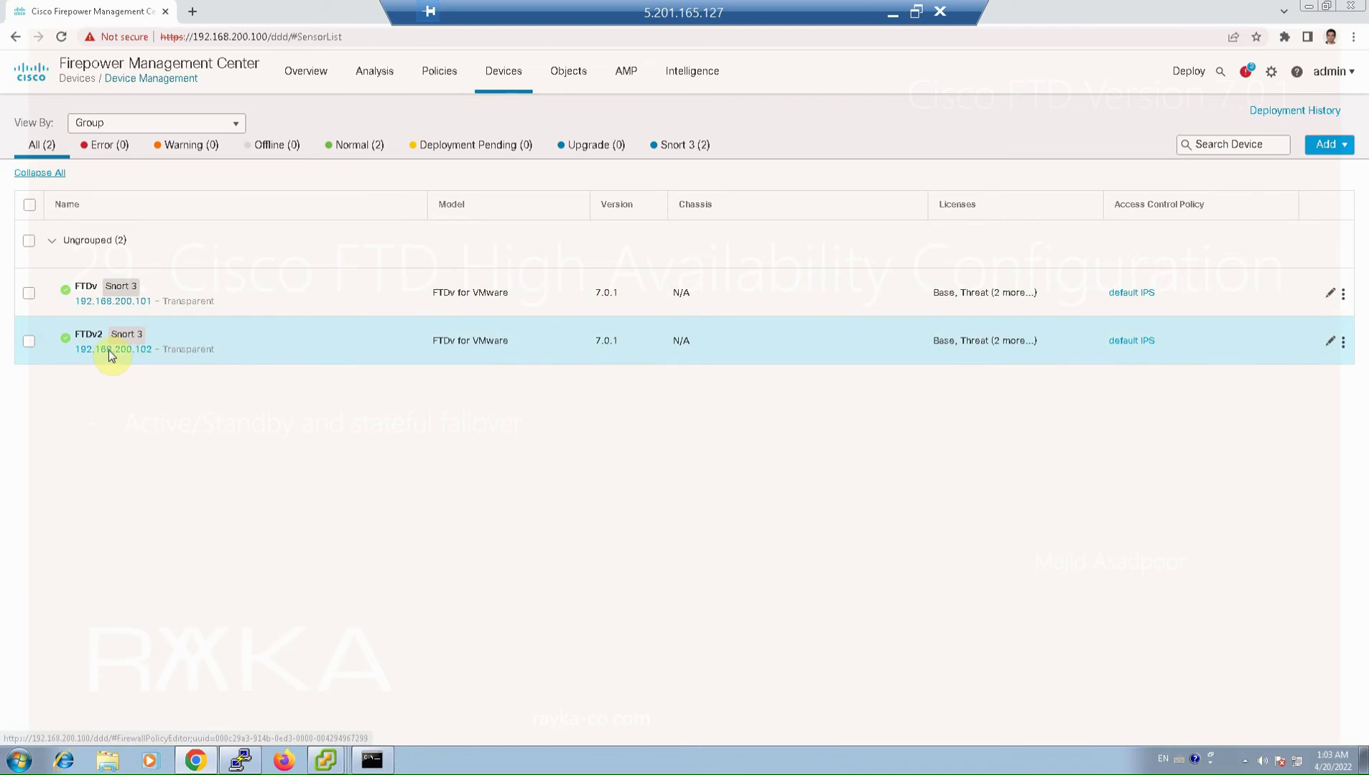
{"action": "mouse_move", "coordinate": [107, 356]}
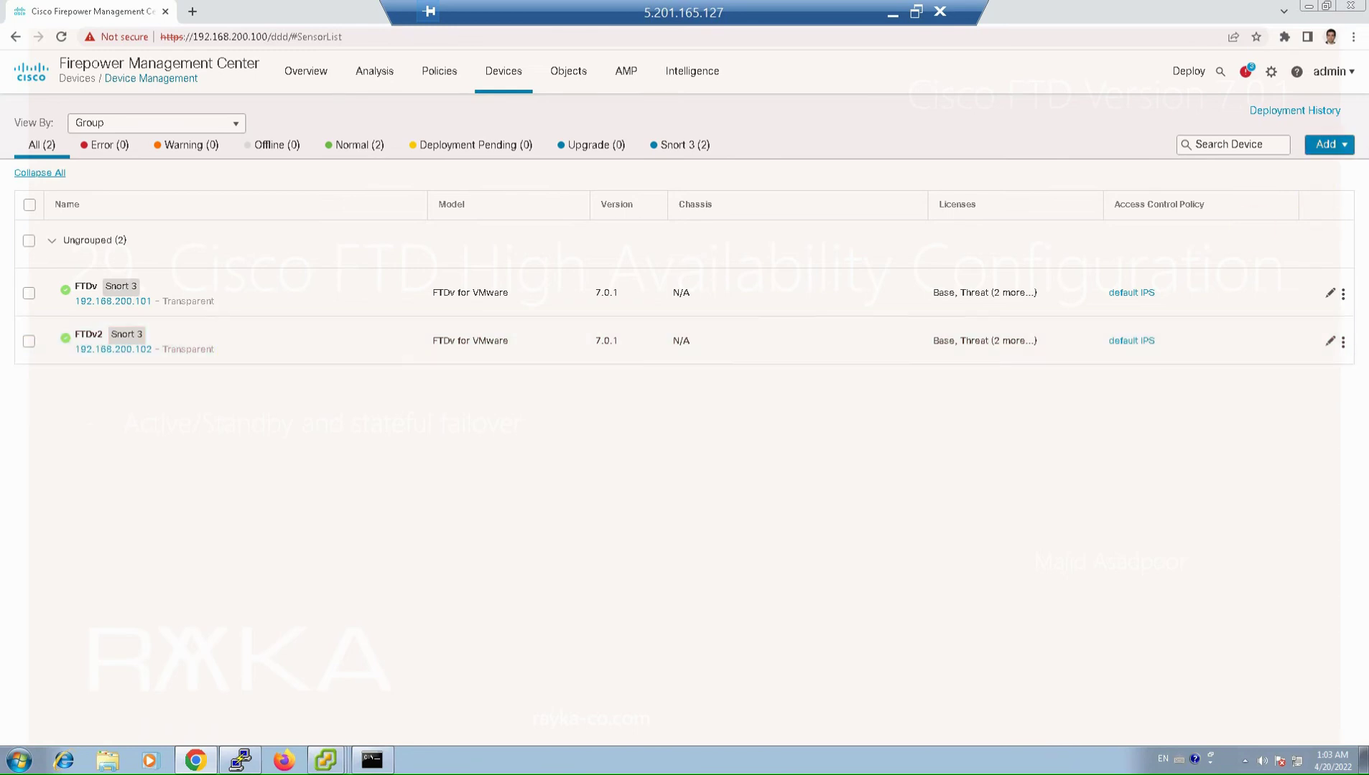
{"action": "left_click", "coordinate": [1334, 145]}
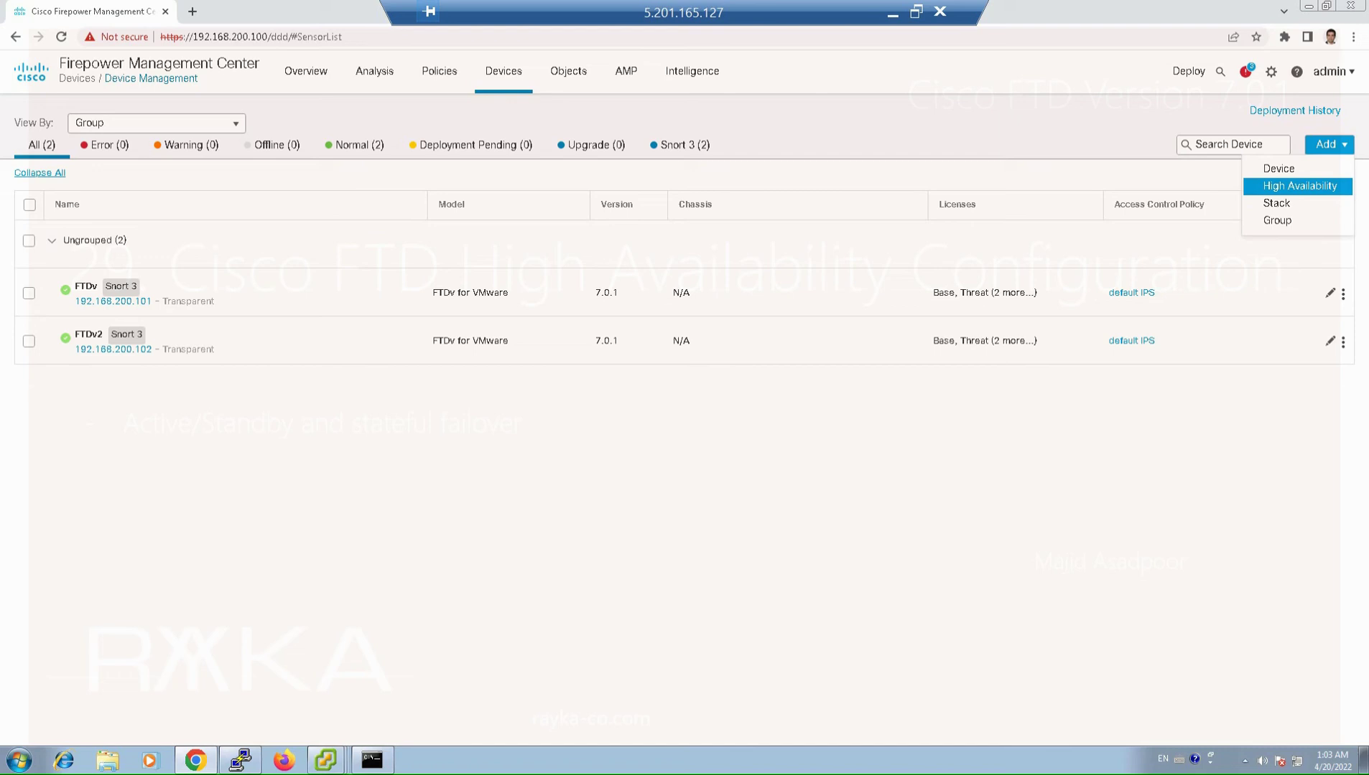
Create Firepower Threat Defense HA pair 'HA' with FTDv primary and FTDv2 secondary, accepting the Snort warning.
{"action": "left_click", "coordinate": [1299, 186]}
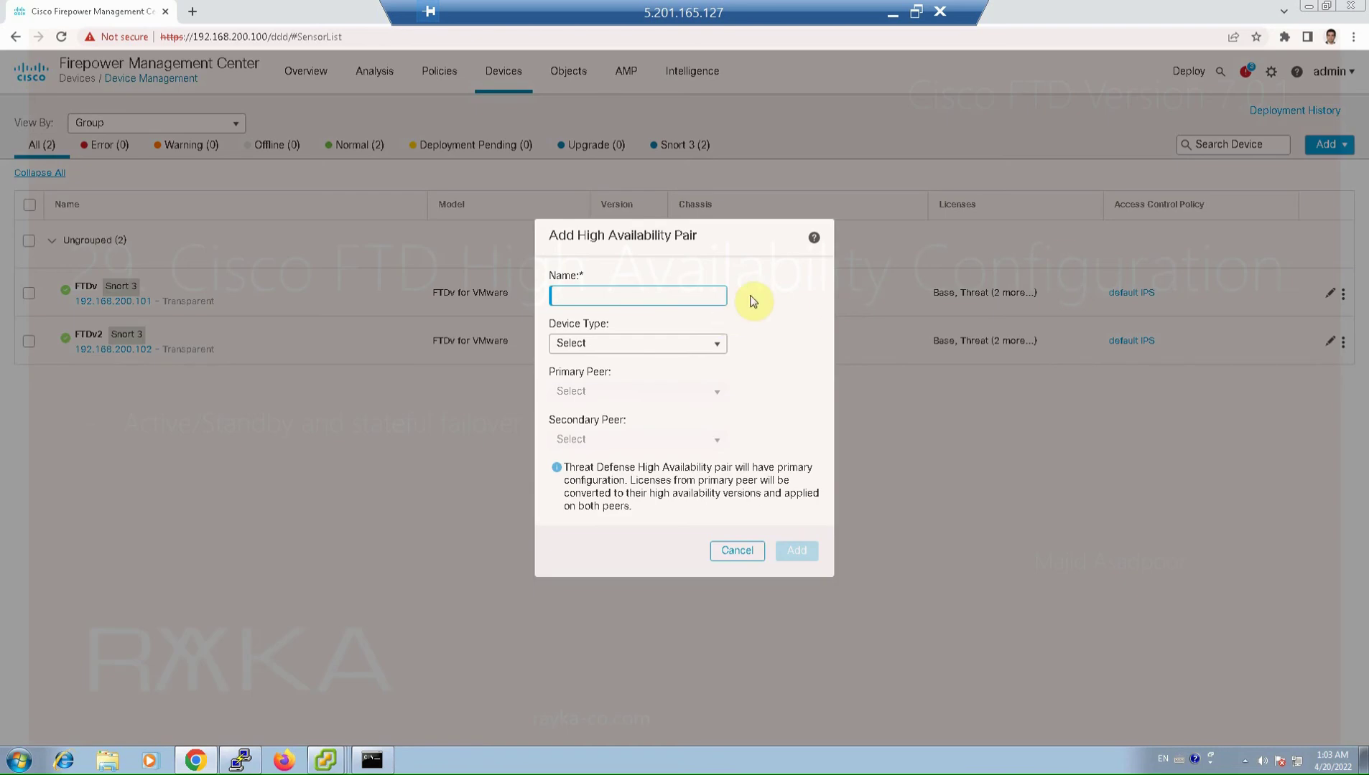
{"action": "type", "text": "HA"}
{"action": "left_click", "coordinate": [684, 343]}
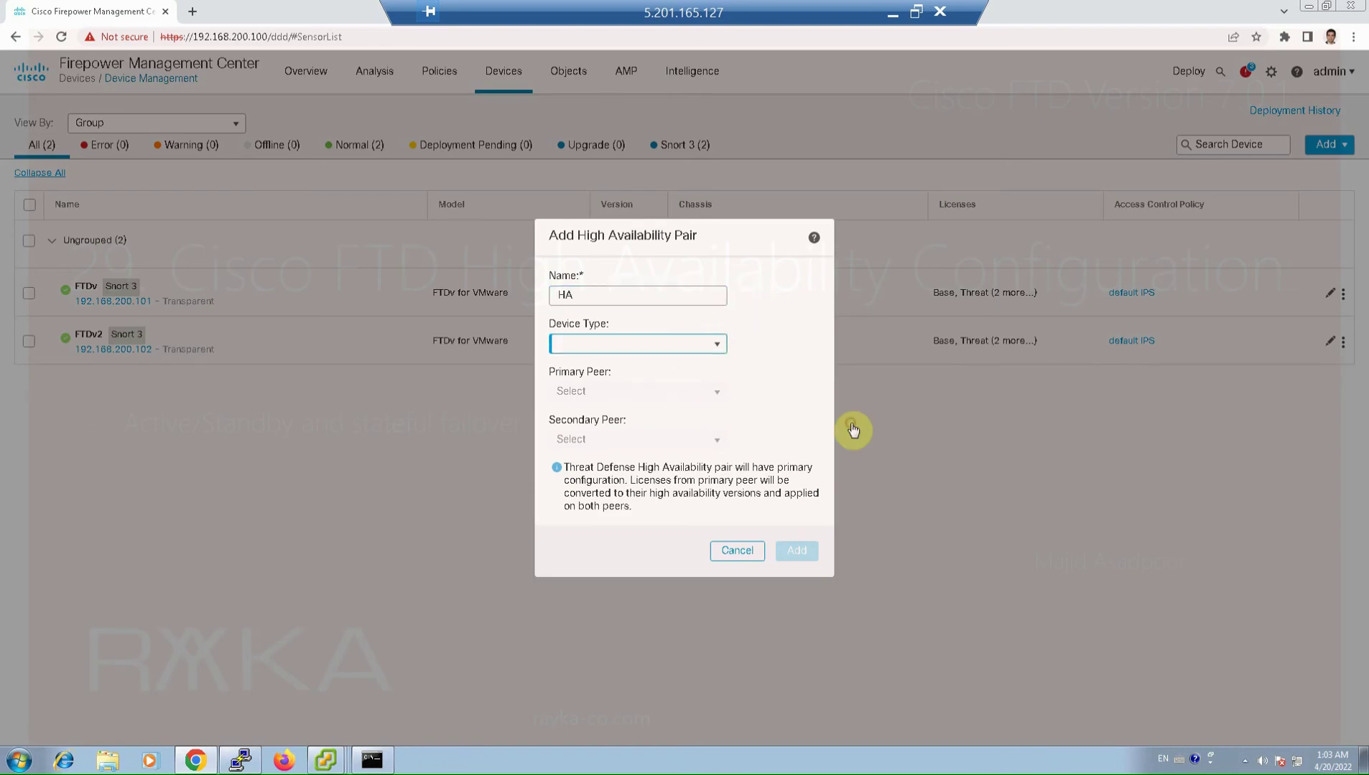
{"action": "left_click", "coordinate": [685, 345]}
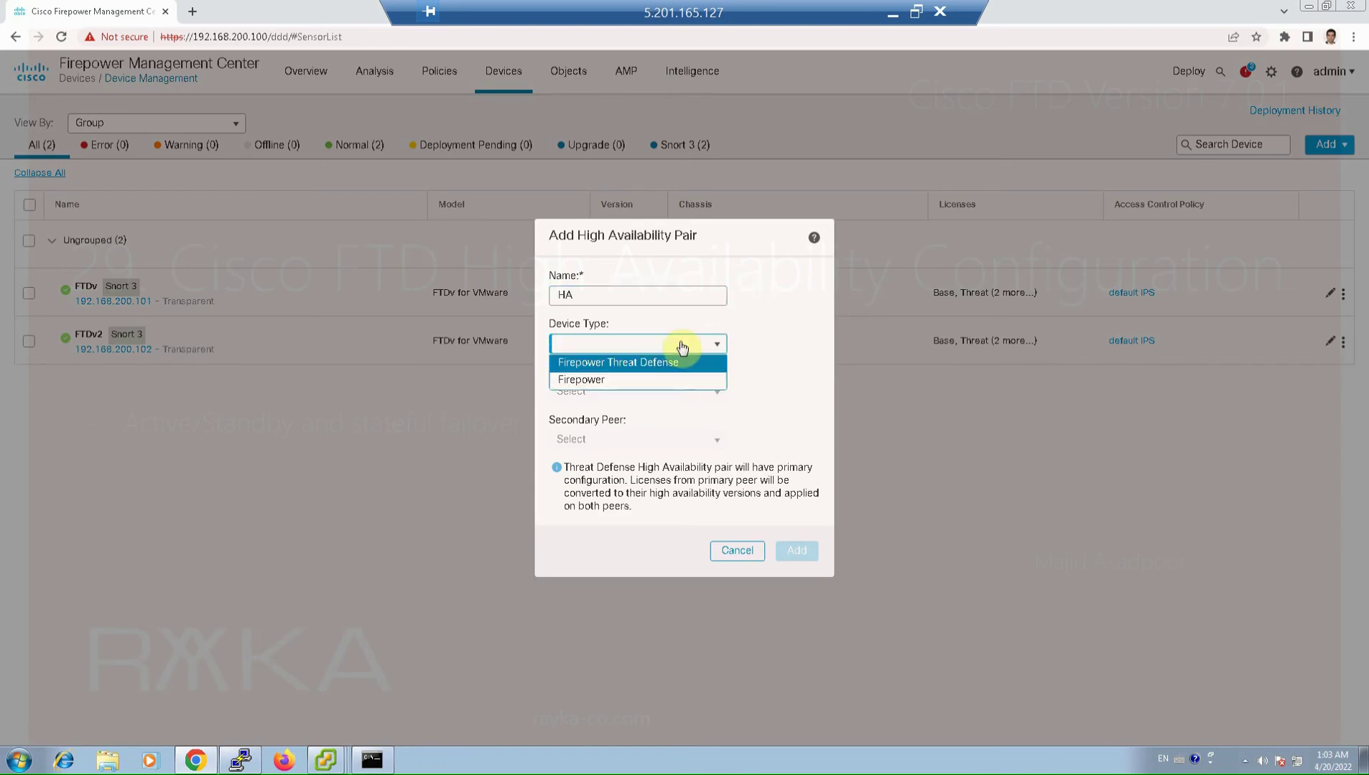
{"action": "left_click", "coordinate": [618, 367]}
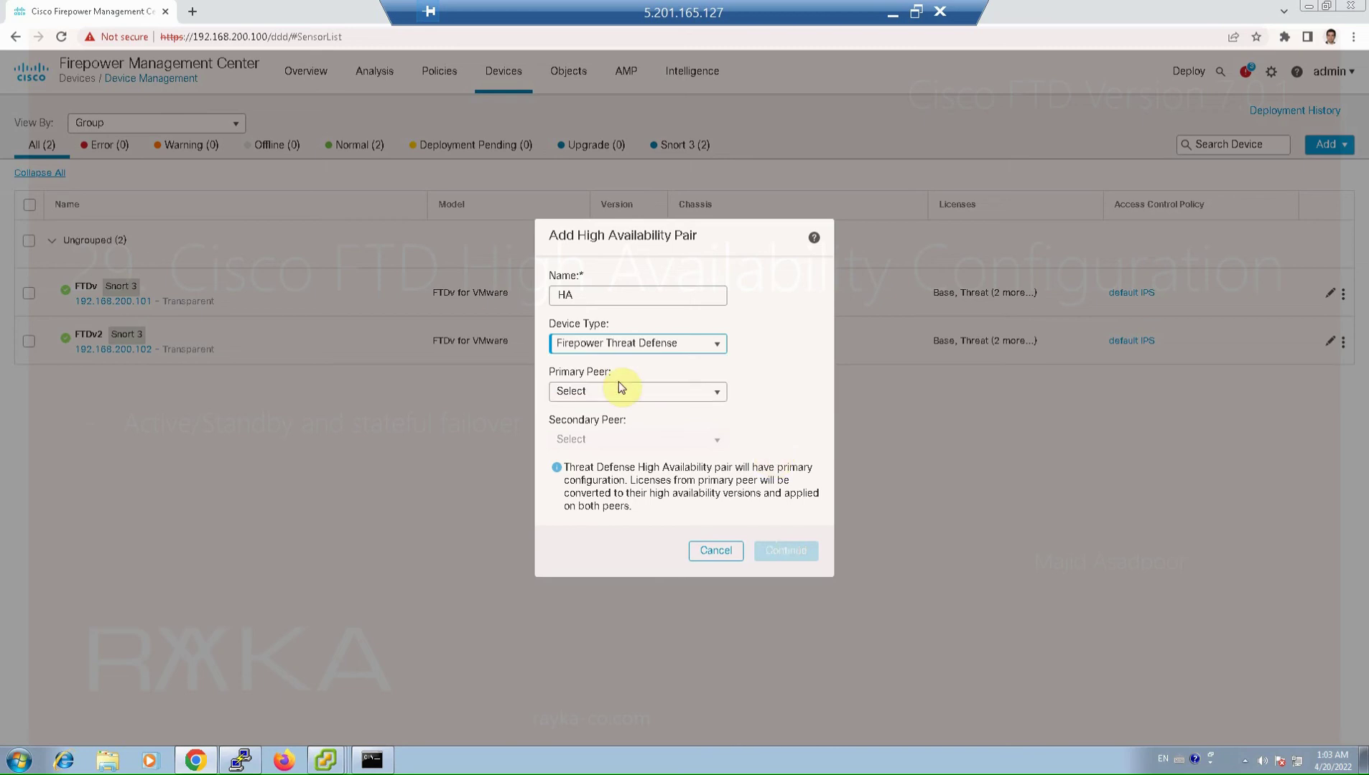
{"action": "left_click", "coordinate": [638, 391]}
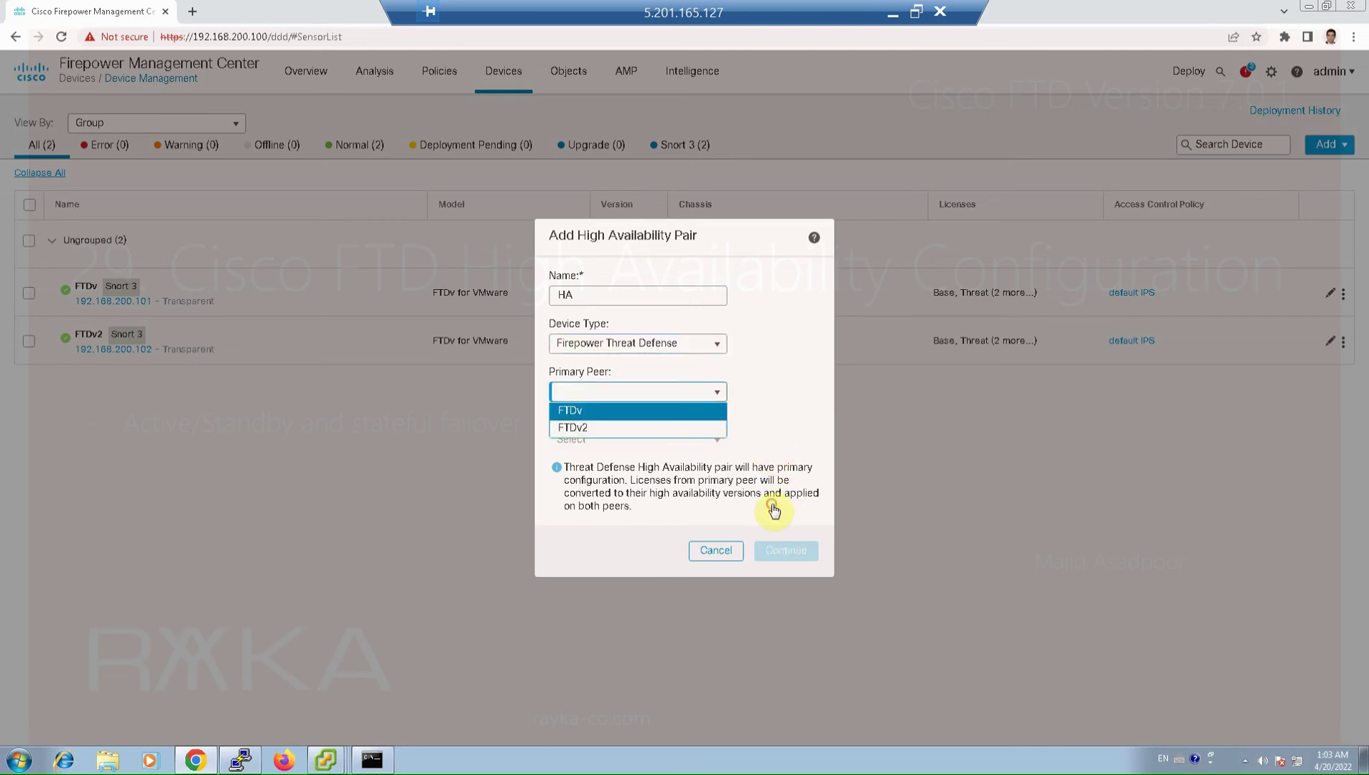
{"action": "left_click", "coordinate": [620, 407]}
{"action": "left_click", "coordinate": [617, 440]}
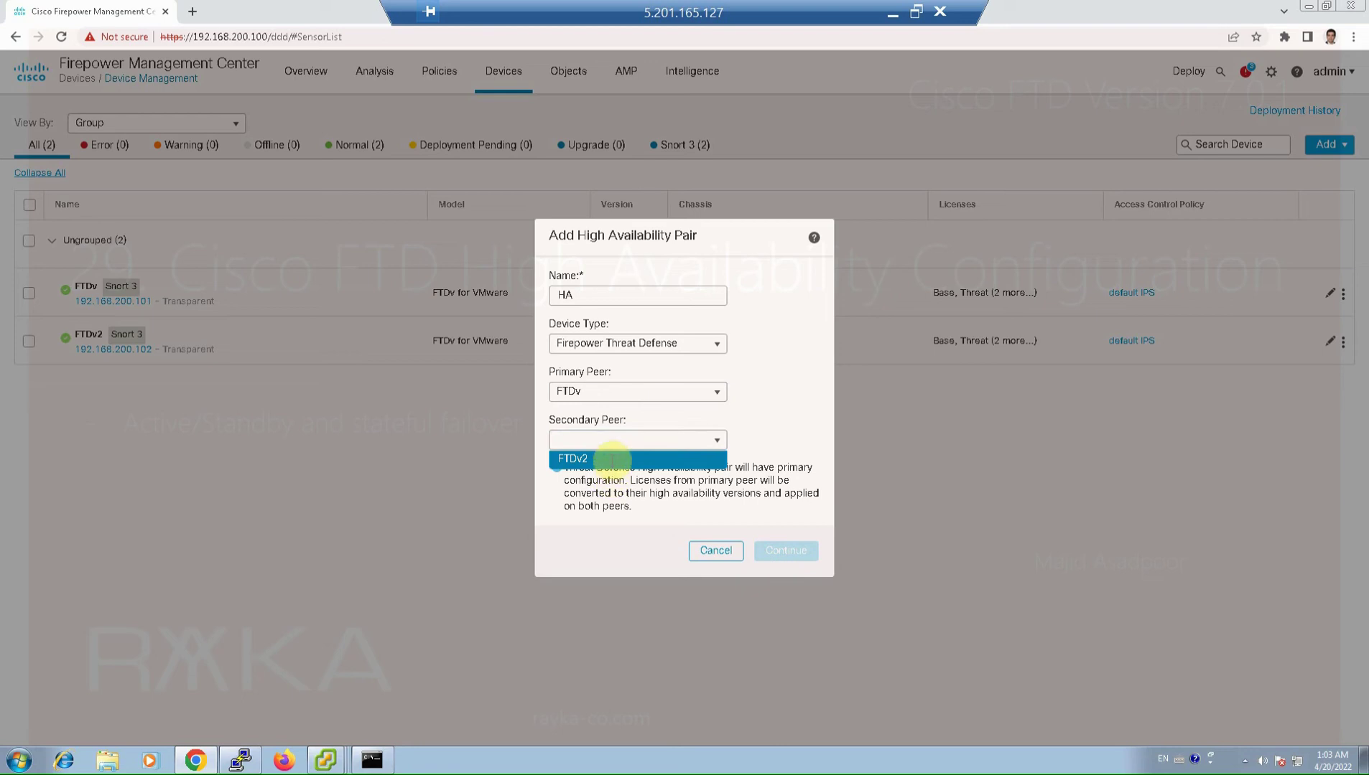
{"action": "left_click", "coordinate": [612, 459]}
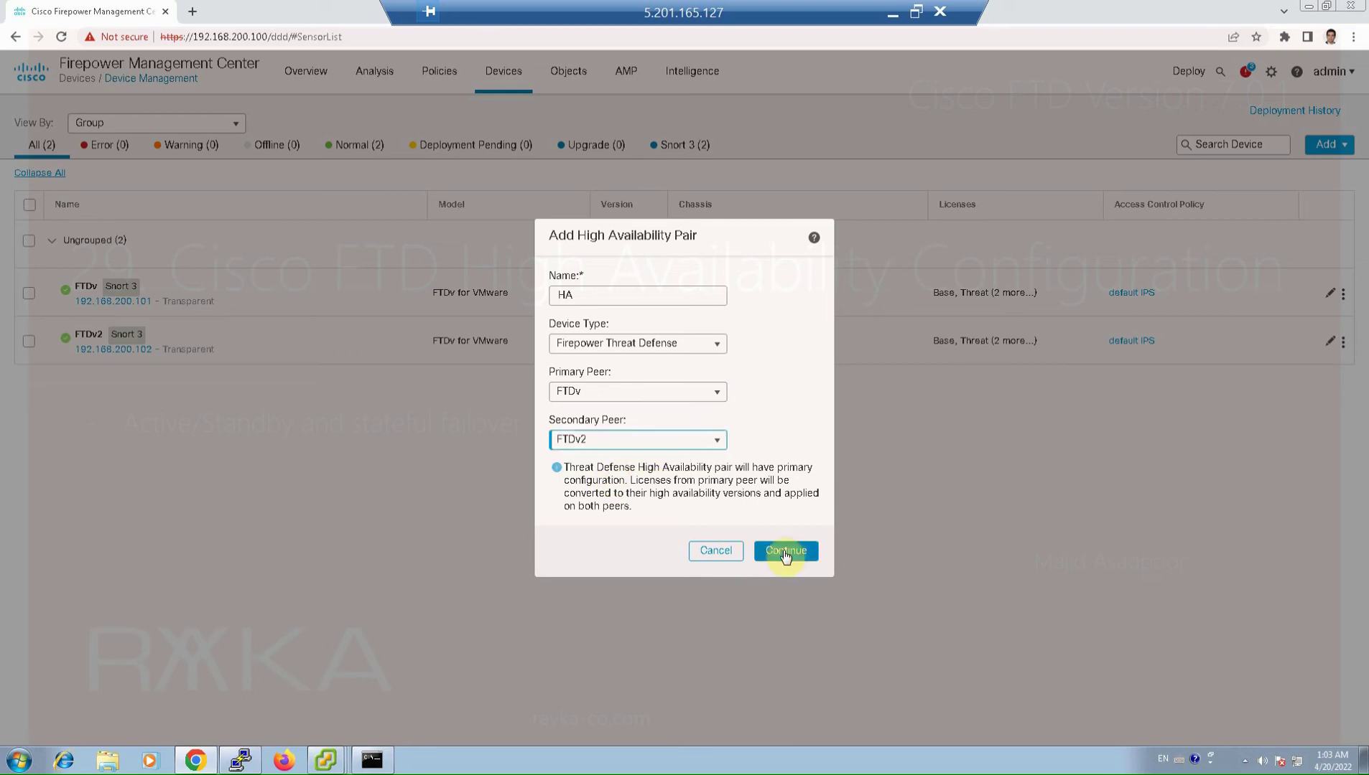
{"action": "left_click", "coordinate": [785, 551]}
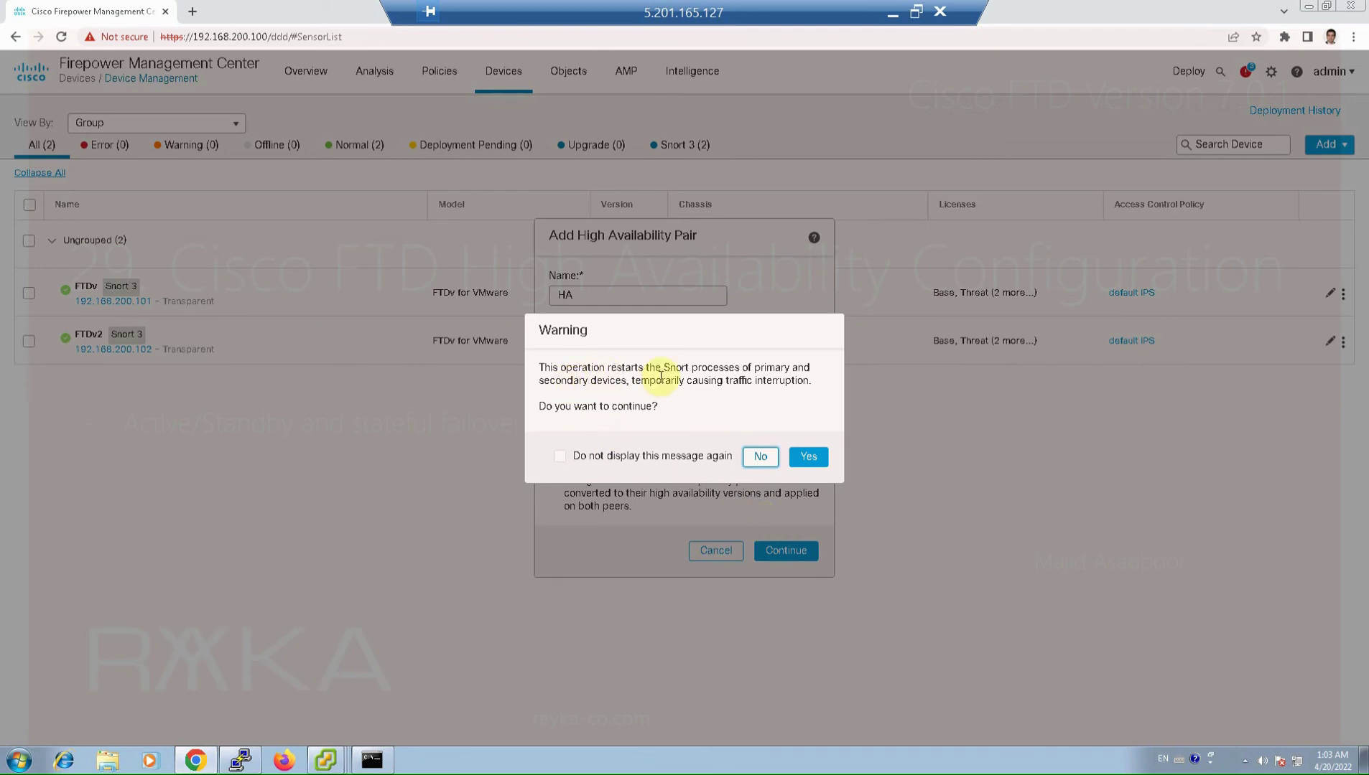
{"action": "left_click", "coordinate": [804, 458]}
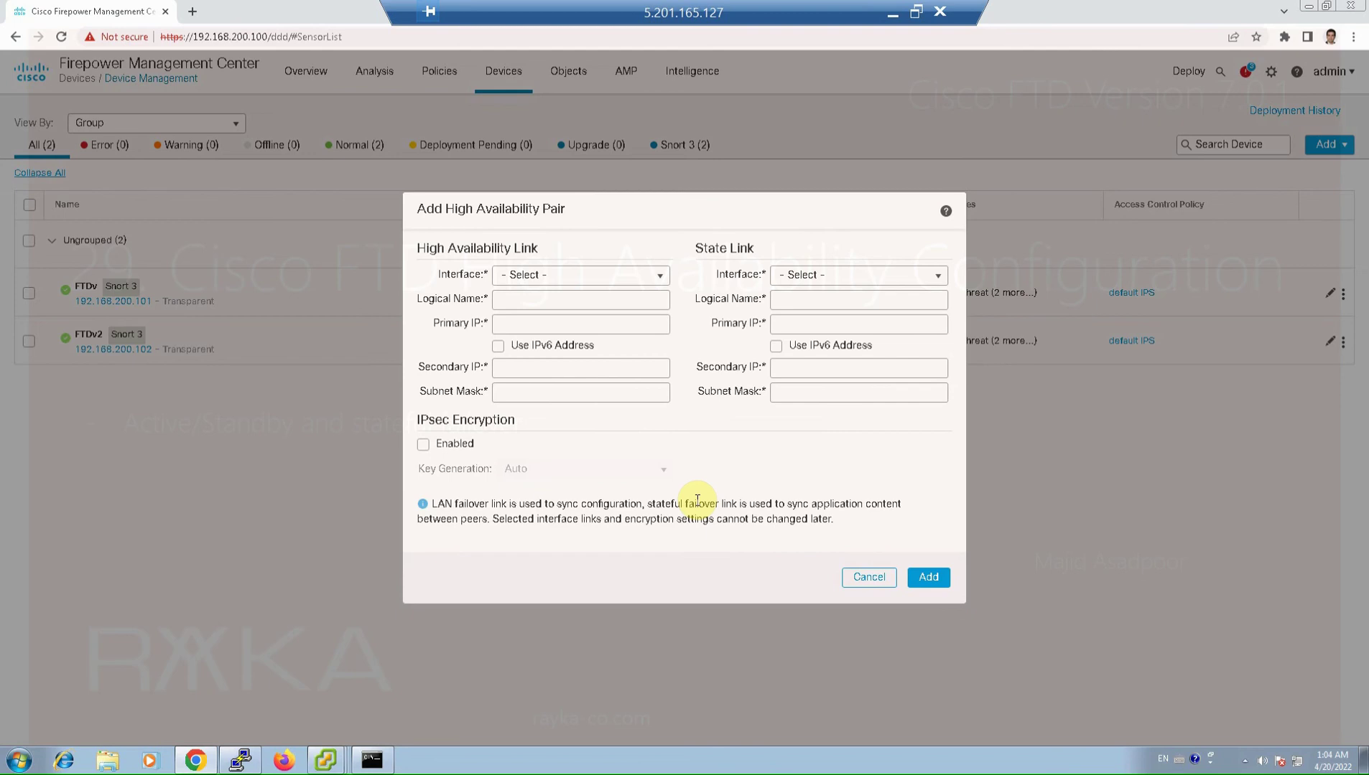
Use GigabitEthernet0/4 as the failover link and set the state link to 'Same as LAN Failover Link'.
{"action": "left_click", "coordinate": [599, 378]}
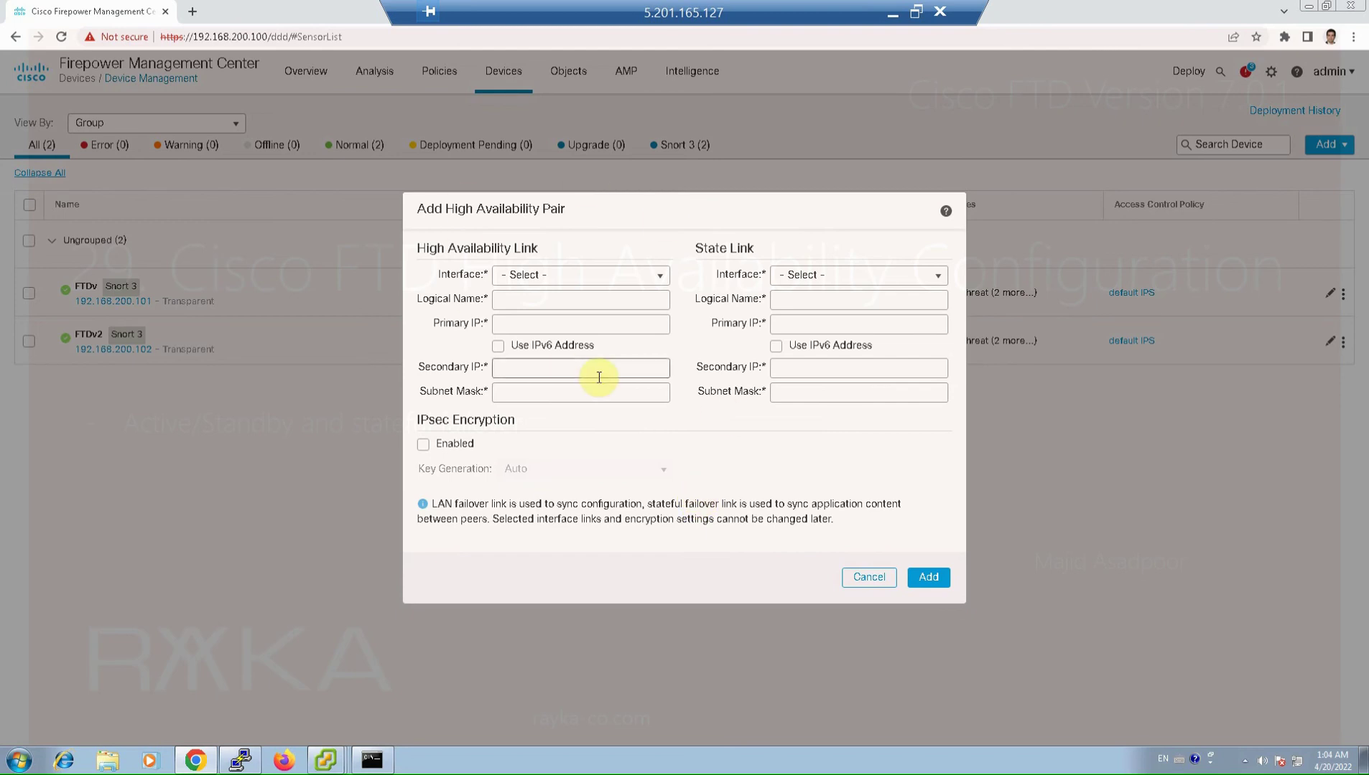
{"action": "left_click", "coordinate": [568, 276]}
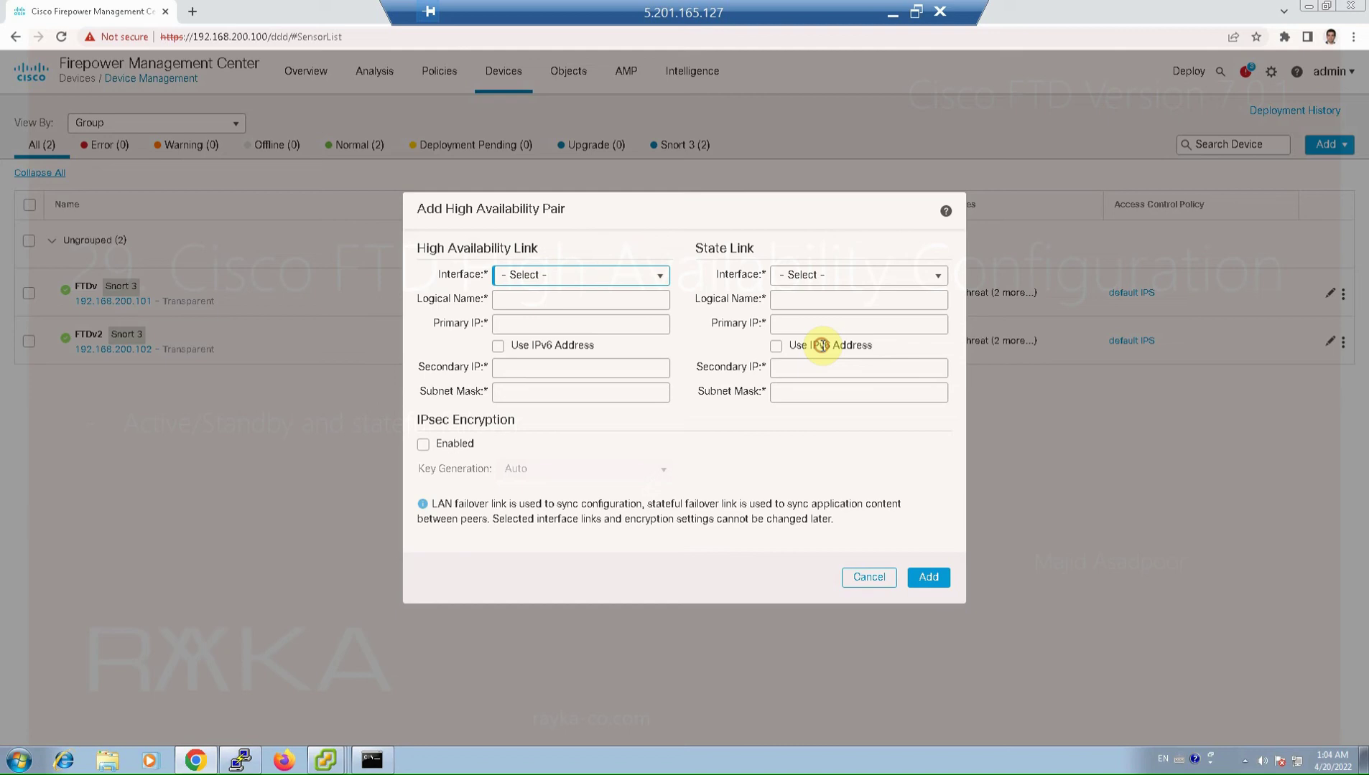
{"action": "left_click", "coordinate": [643, 278]}
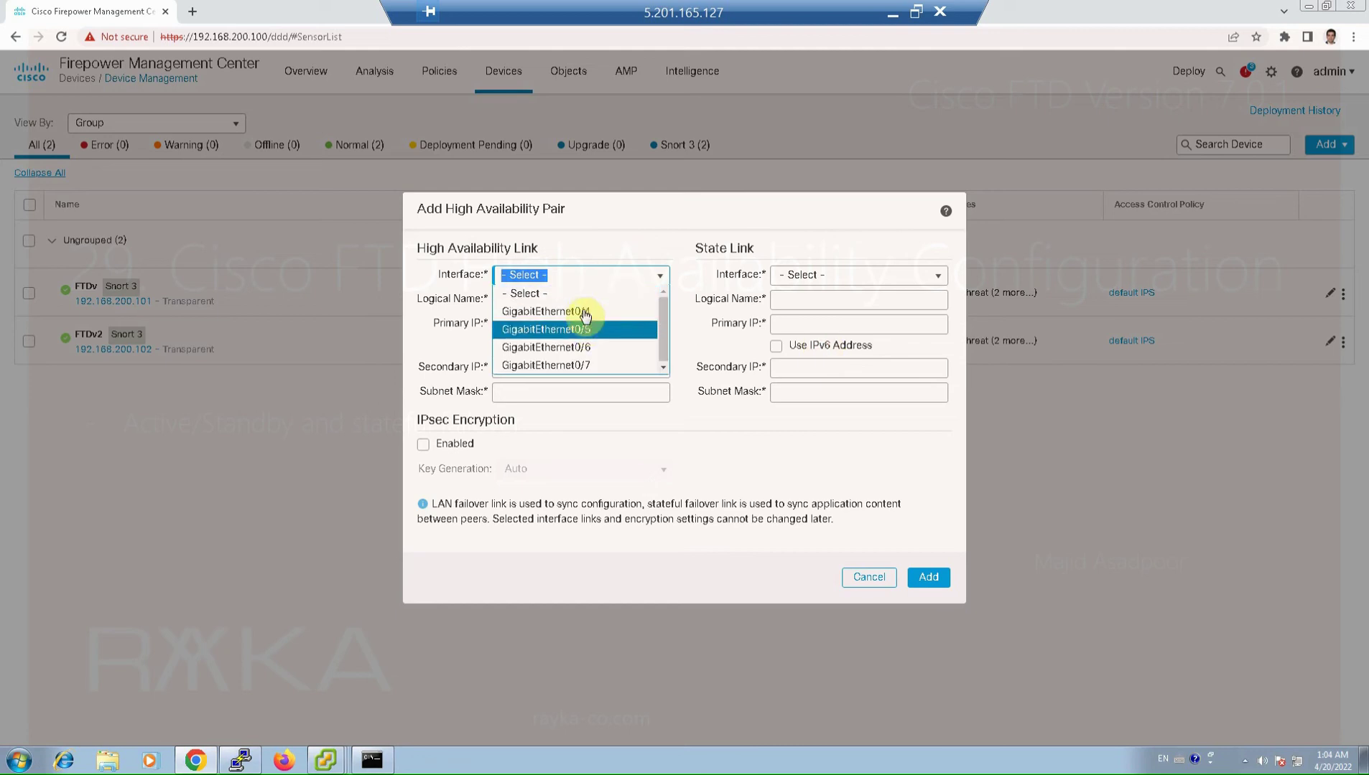
{"action": "left_click", "coordinate": [586, 313]}
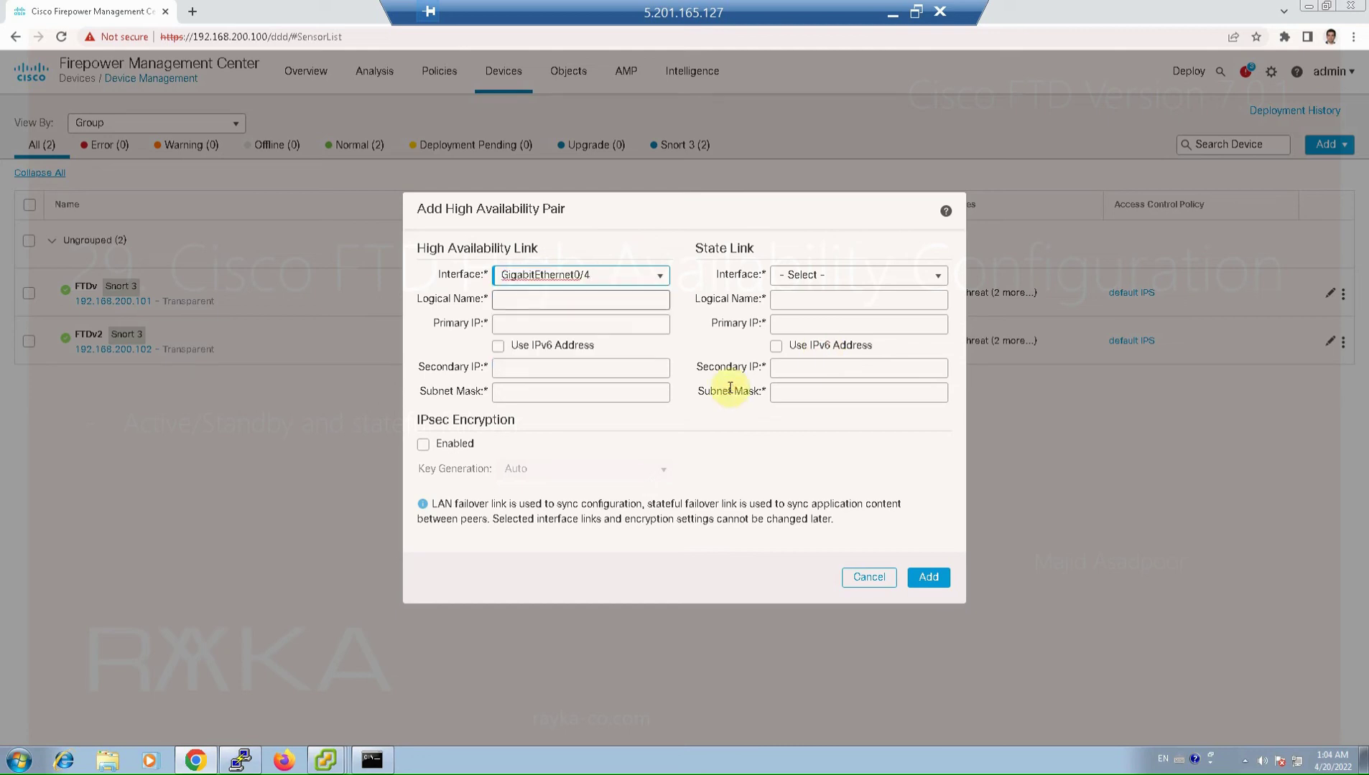
{"action": "left_click", "coordinate": [939, 275]}
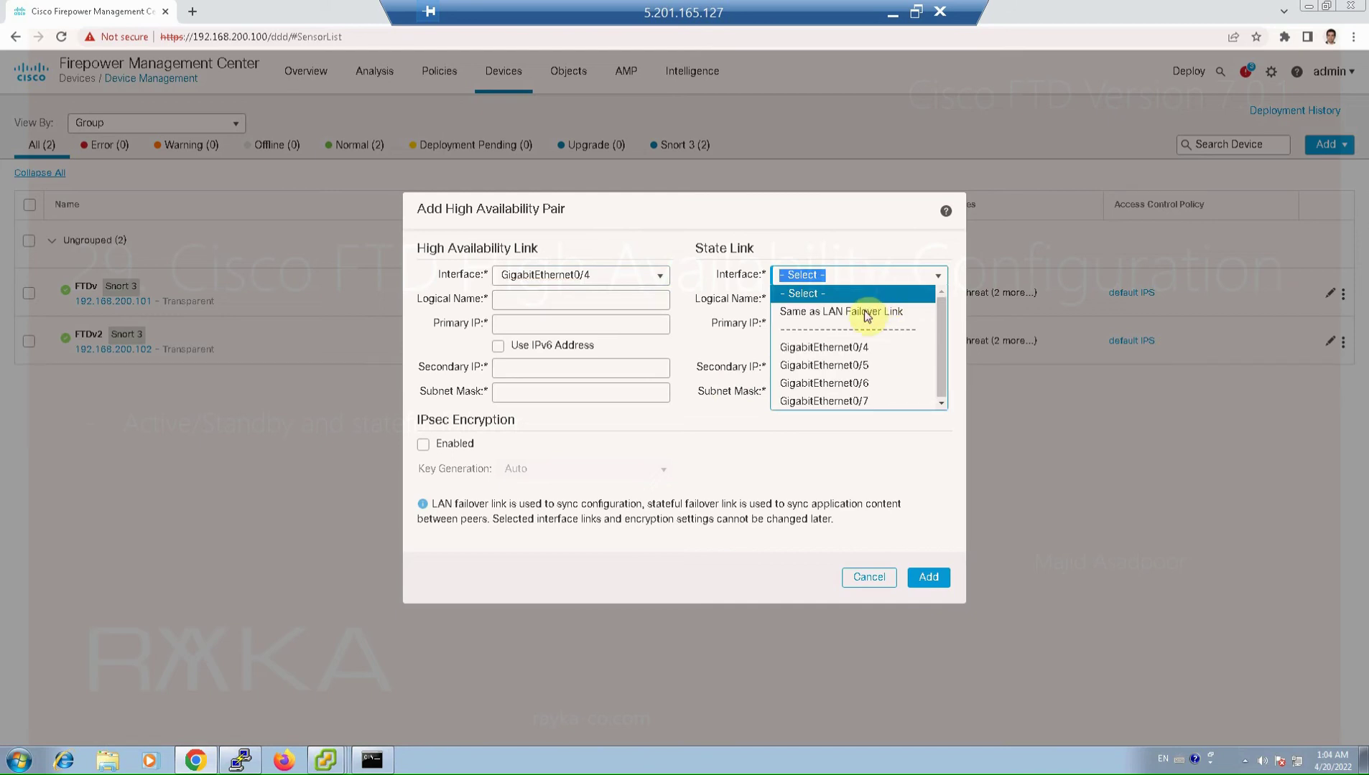
{"action": "left_click", "coordinate": [865, 313]}
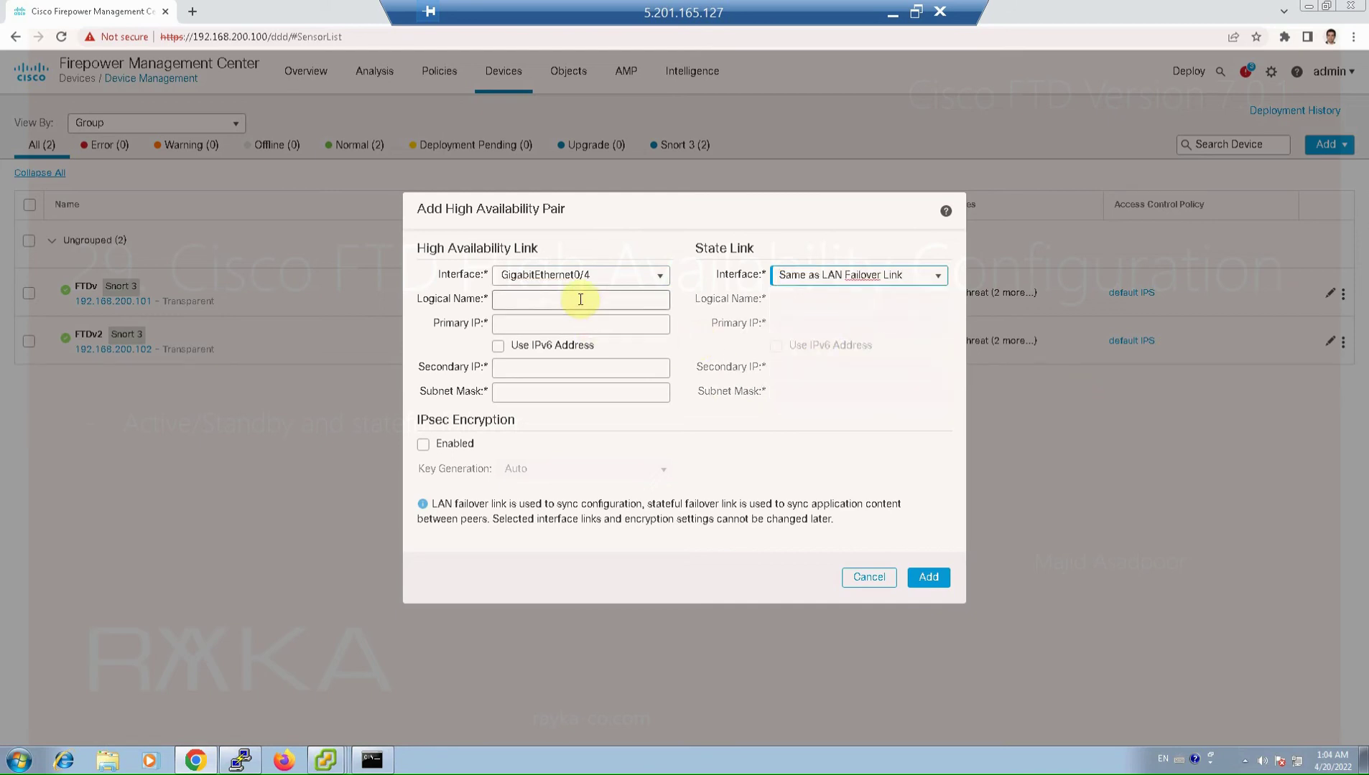
Name the link Failover with IPs 192.168.201.1 and .2, mask 255.255.255.0, and add the pair.
{"action": "left_click", "coordinate": [602, 300]}
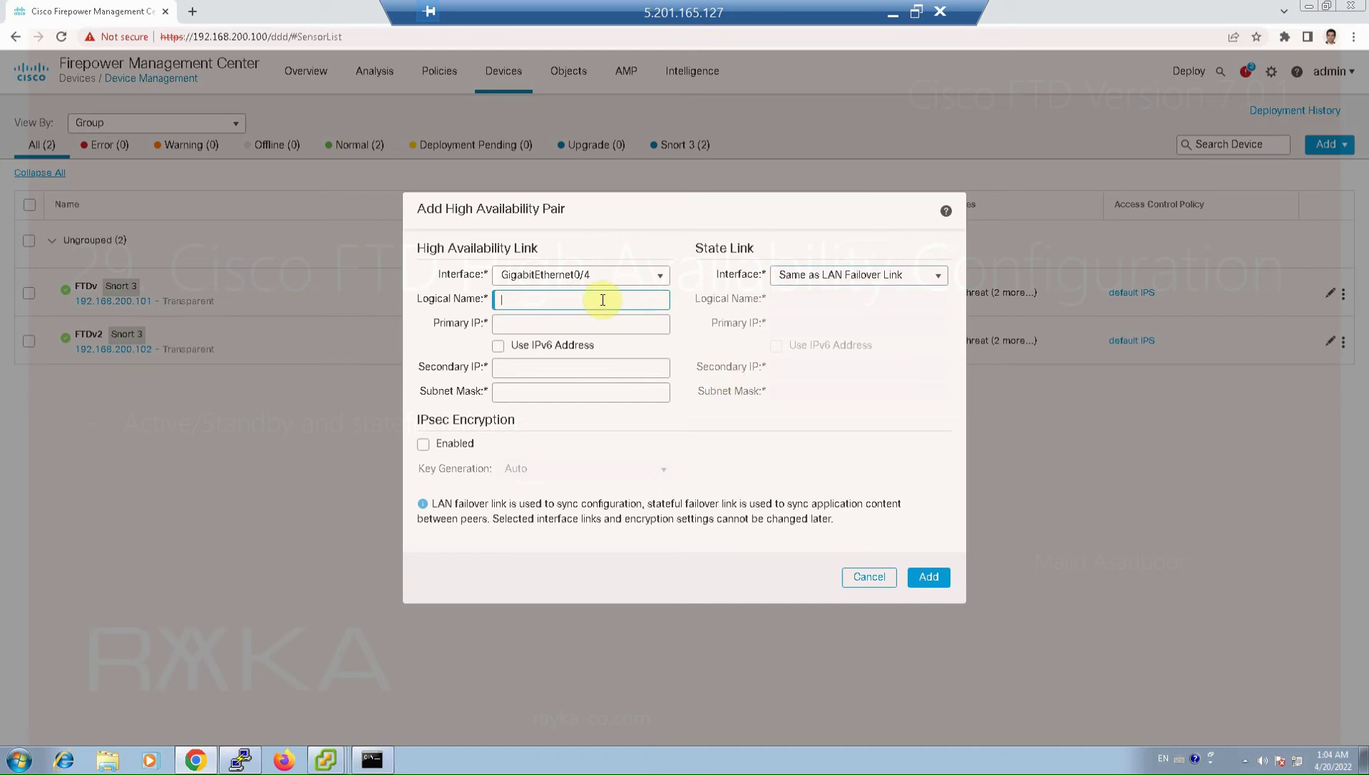
{"action": "type", "text": "Failover"}
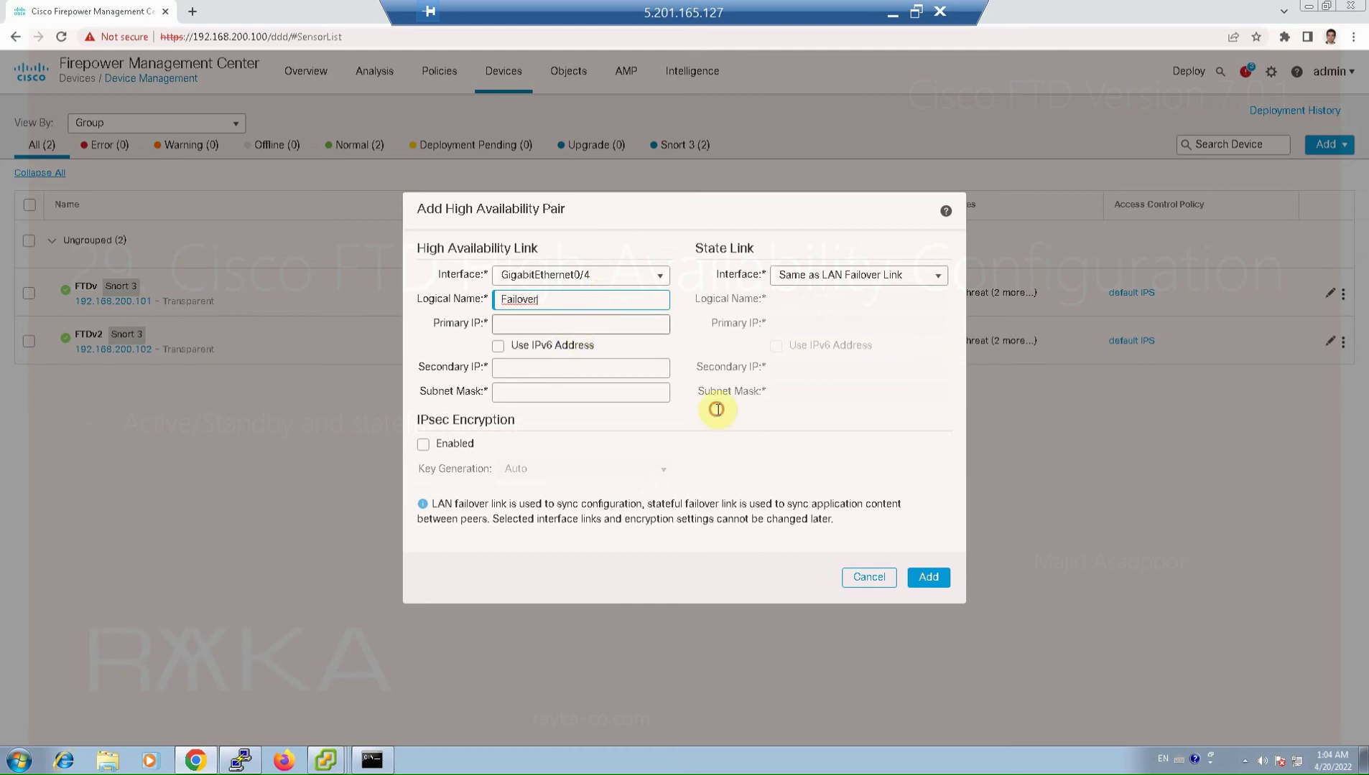
{"action": "left_click", "coordinate": [578, 327]}
{"action": "type", "text": "192.1"}
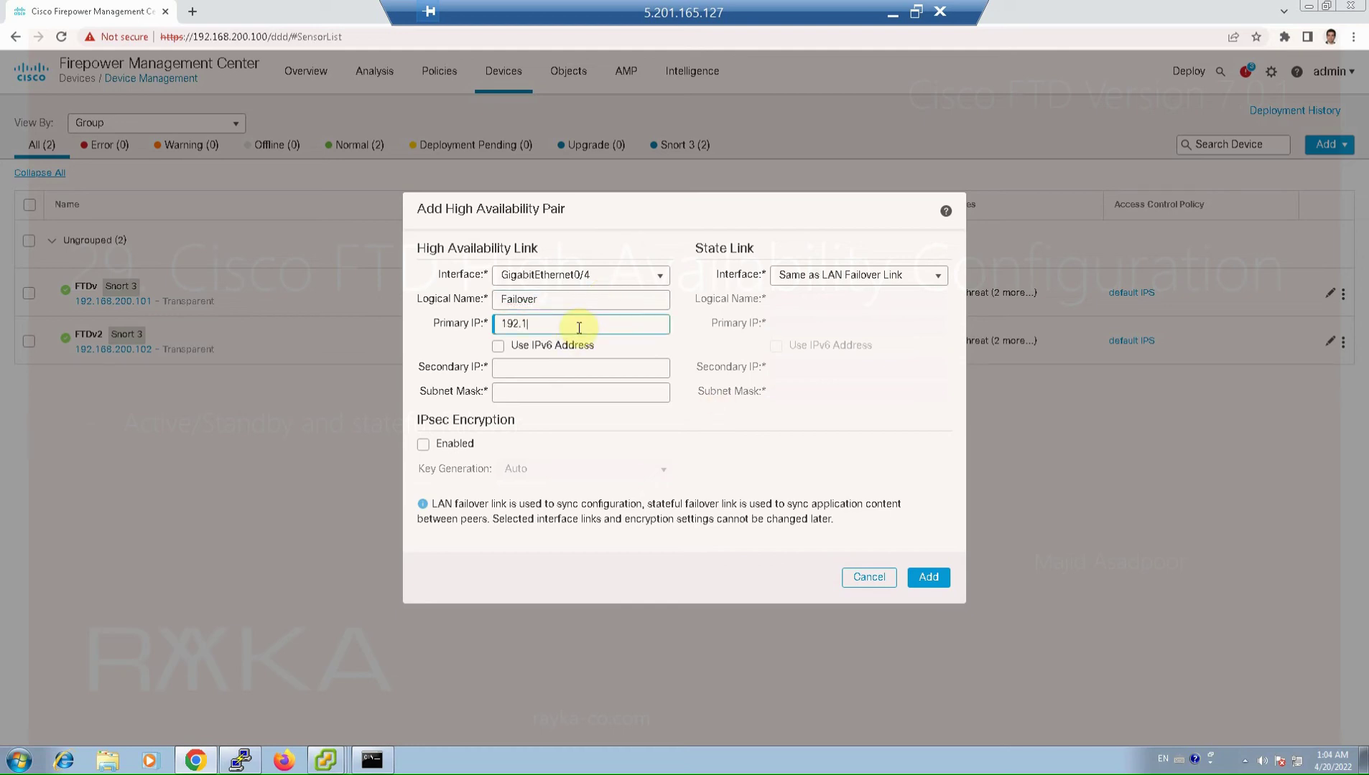
{"action": "type", "text": "68.201.1"}
{"action": "double_click", "coordinate": [551, 327]}
{"action": "key", "text": "ctrl+c"}
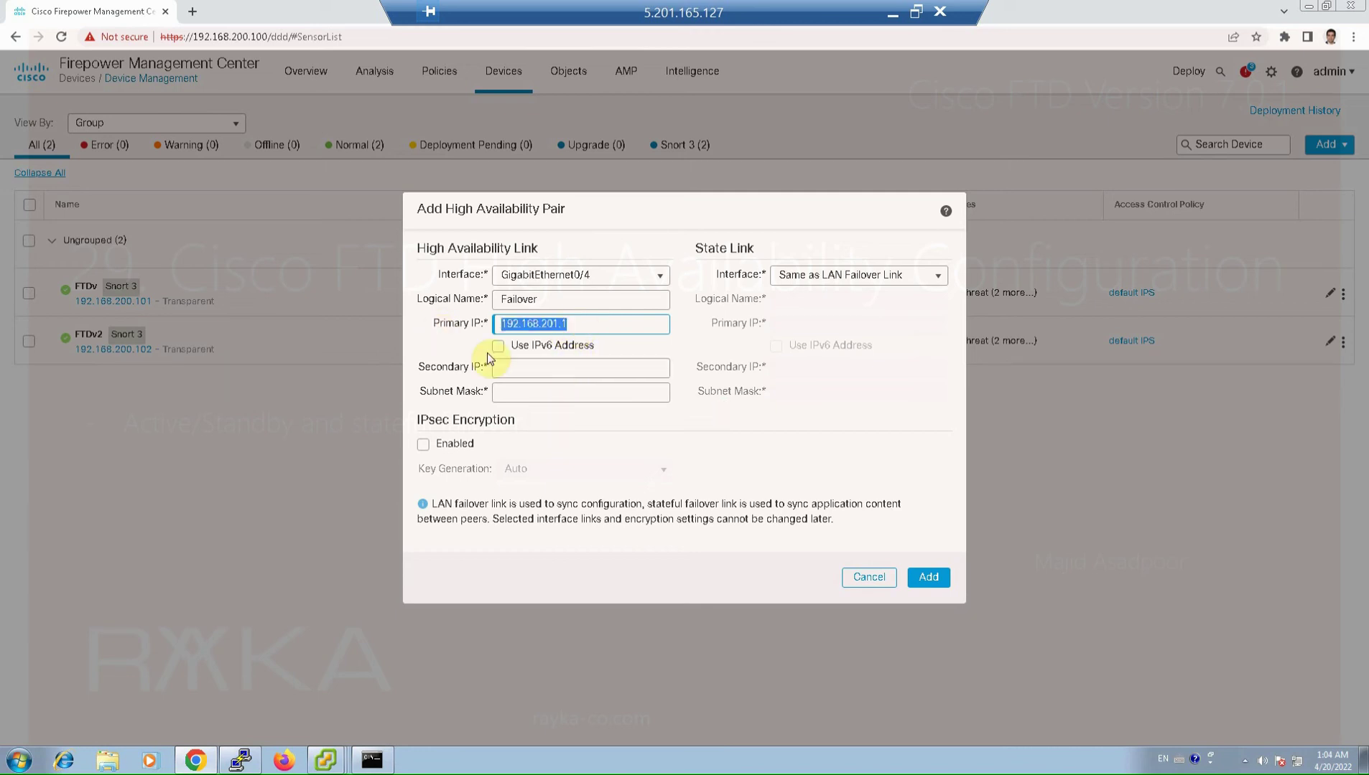
{"action": "left_click", "coordinate": [548, 367]}
{"action": "key", "text": "ctrl+v"}
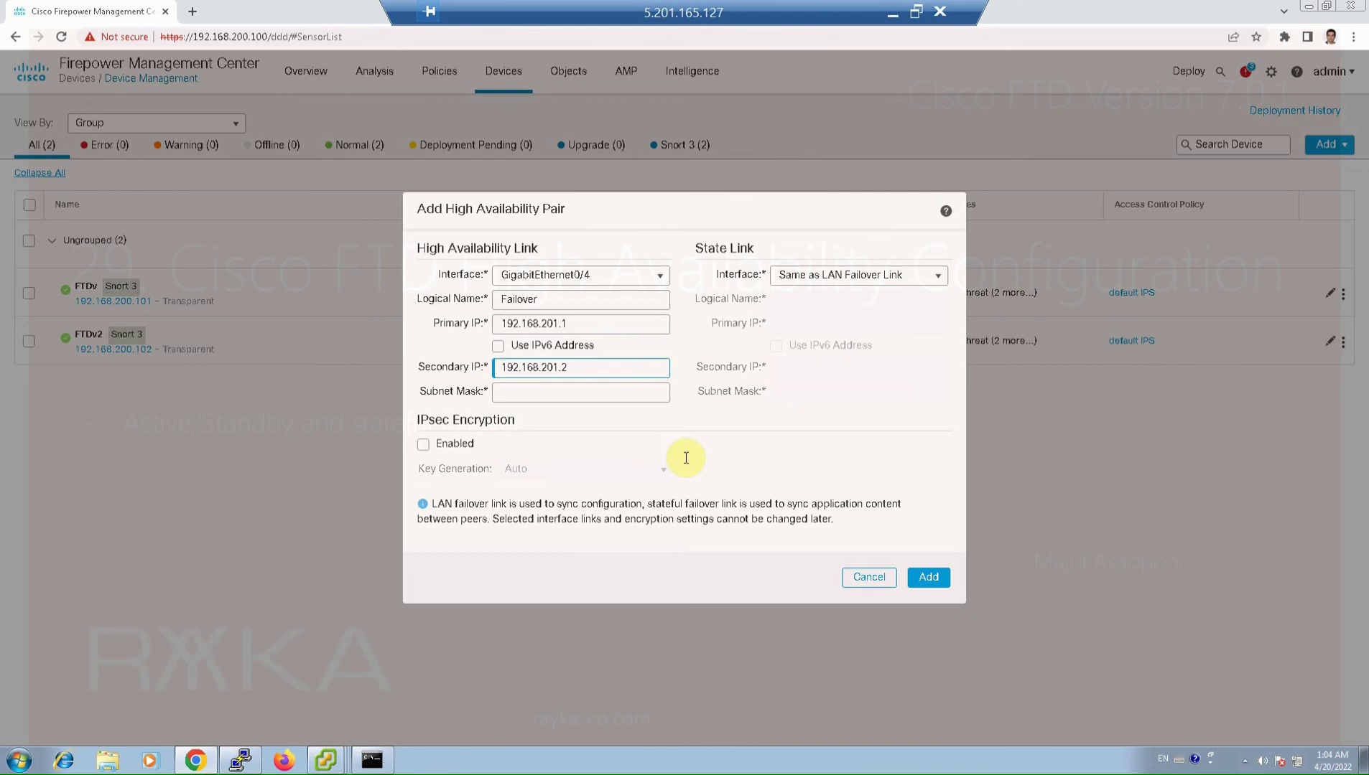
{"action": "left_click", "coordinate": [545, 393]}
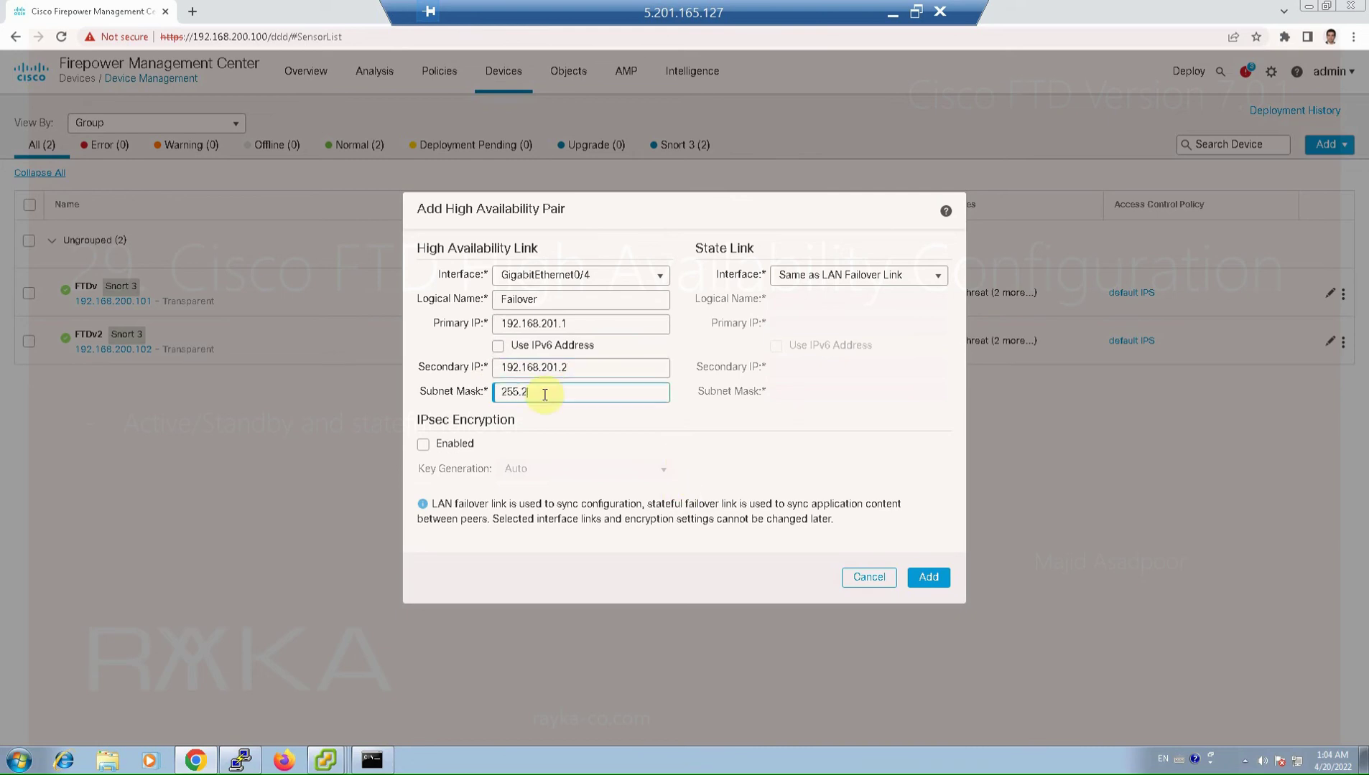
{"action": "type", "text": "255.255.255.0"}
{"action": "key", "text": "Return"}
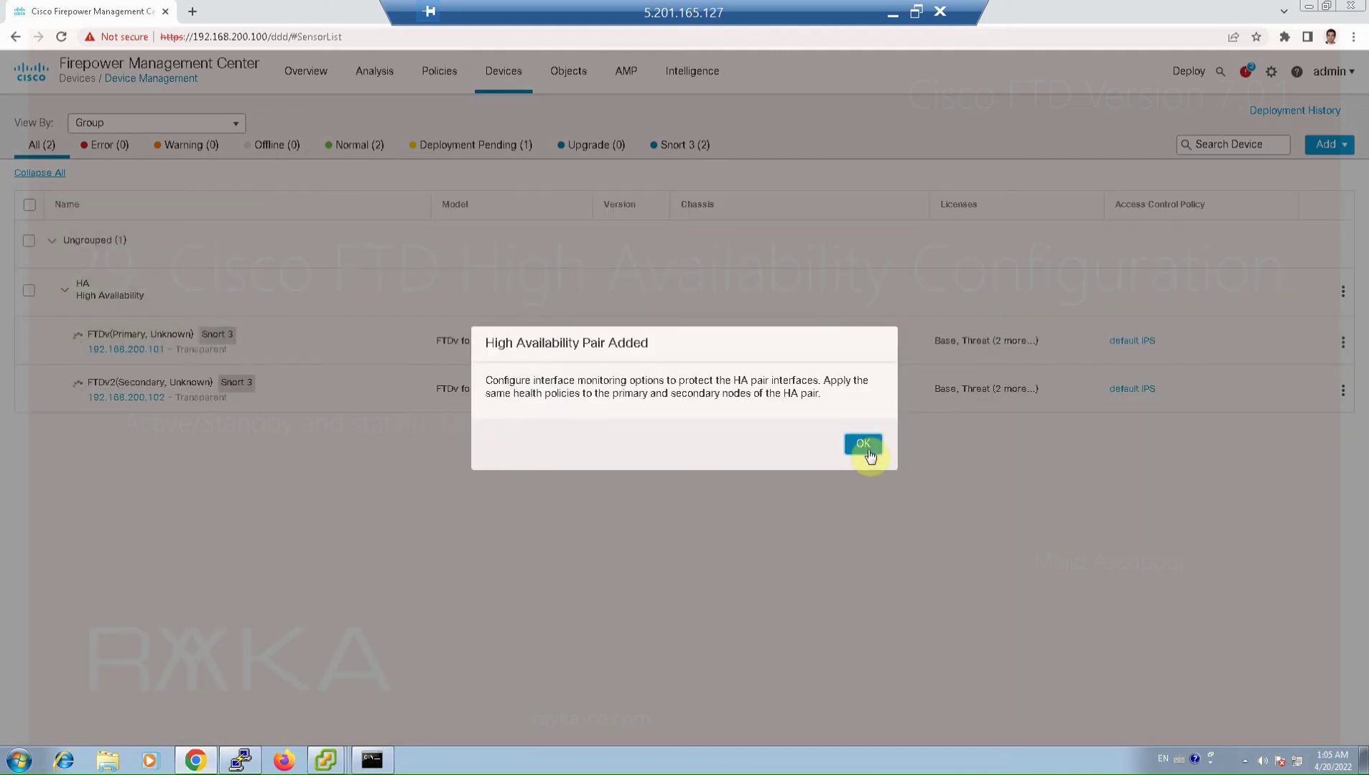
Dismiss the pair-added notice and wait until FTDv shows primary active and FTDv2 secondary standby.
{"action": "left_click", "coordinate": [867, 445]}
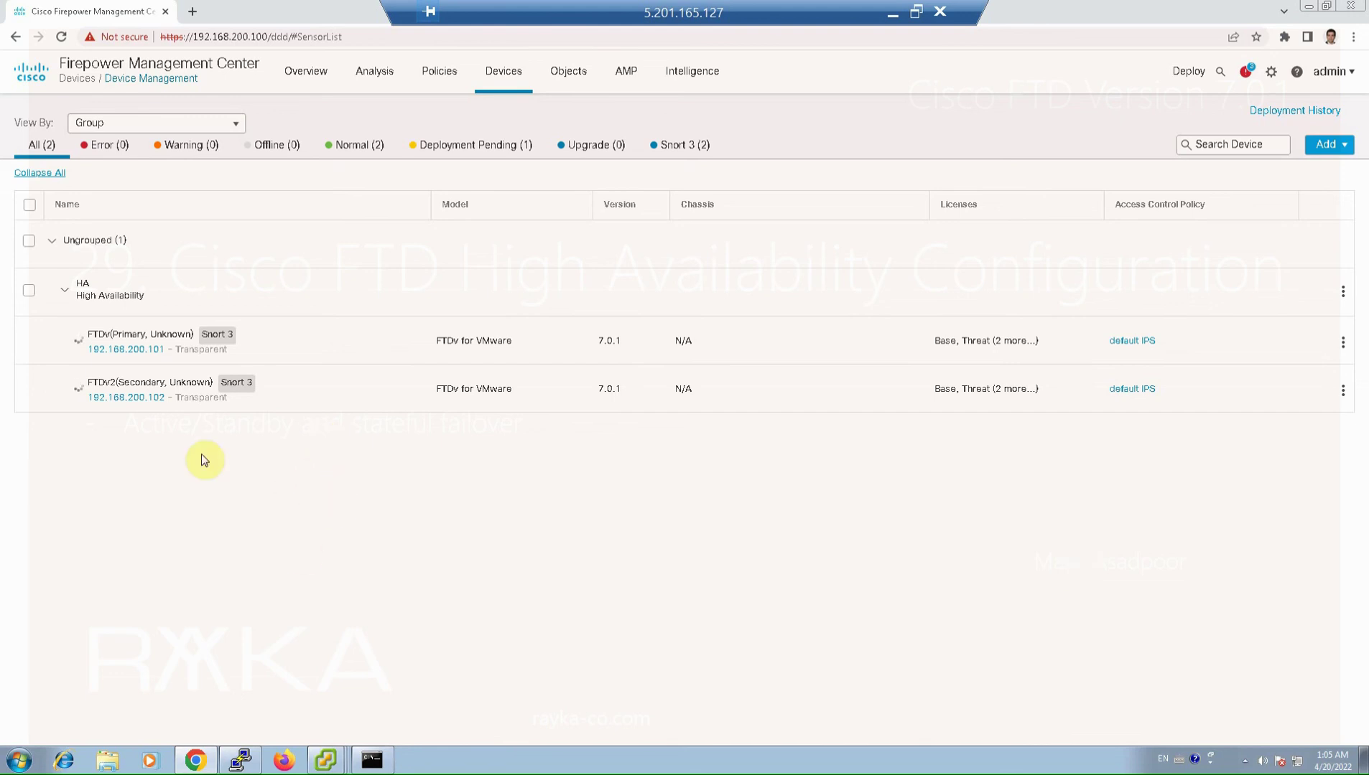
{"action": "left_click", "coordinate": [75, 385]}
{"action": "left_click", "coordinate": [122, 305]}
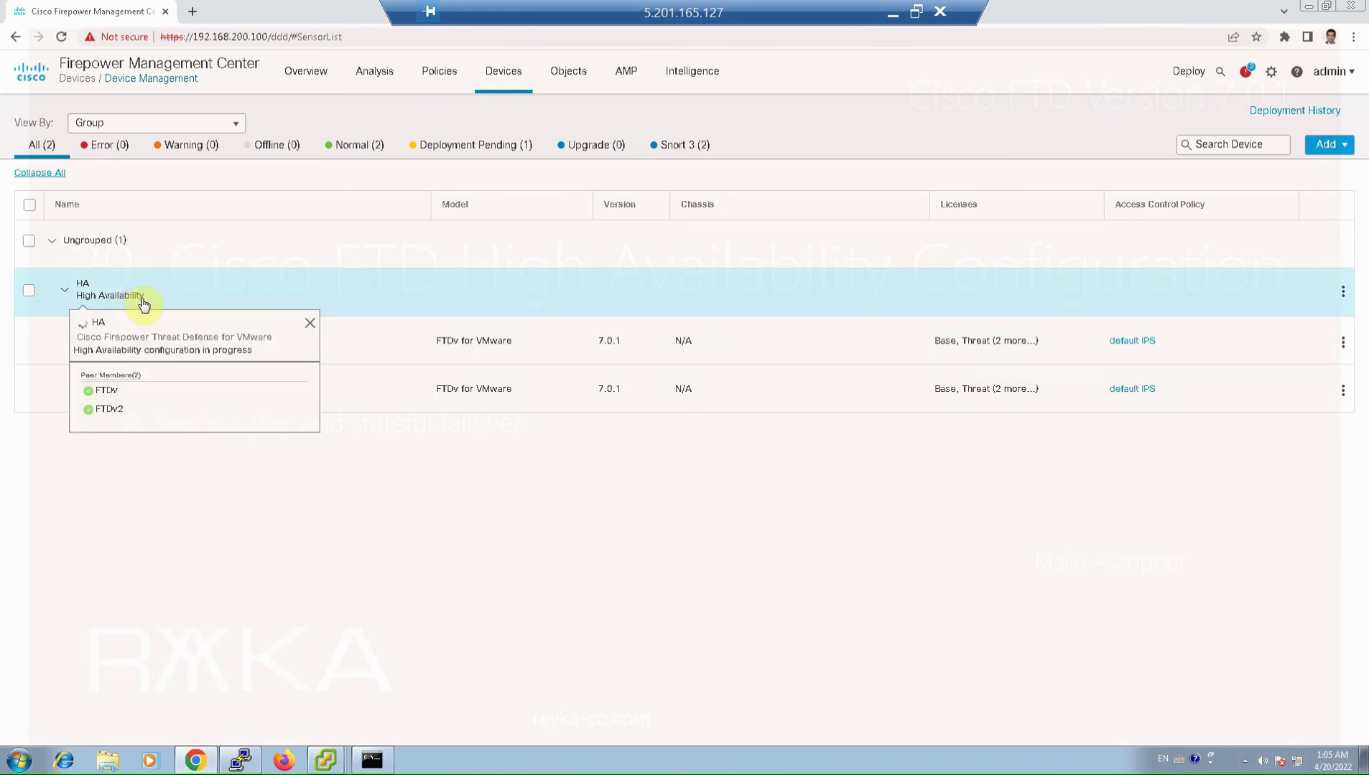
{"action": "left_click", "coordinate": [174, 540]}
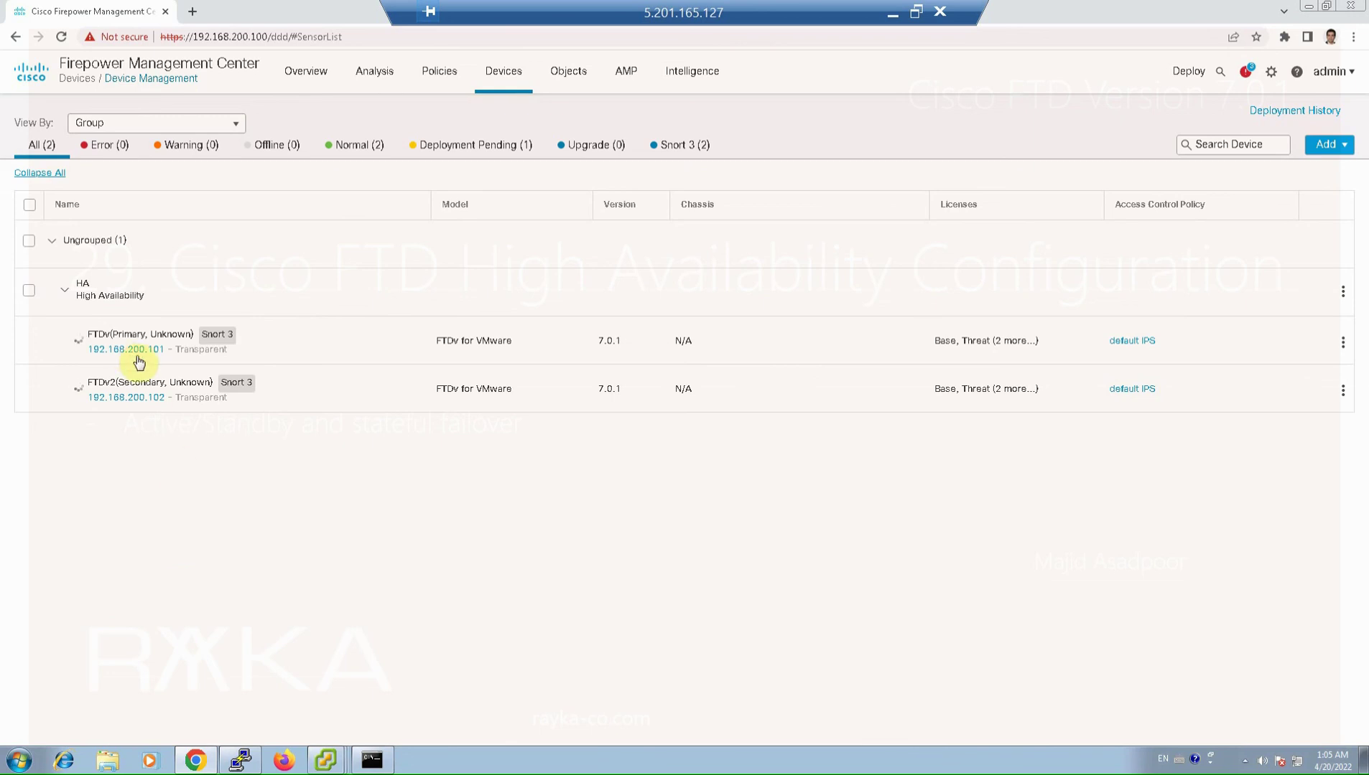
{"action": "mouse_move", "coordinate": [197, 403]}
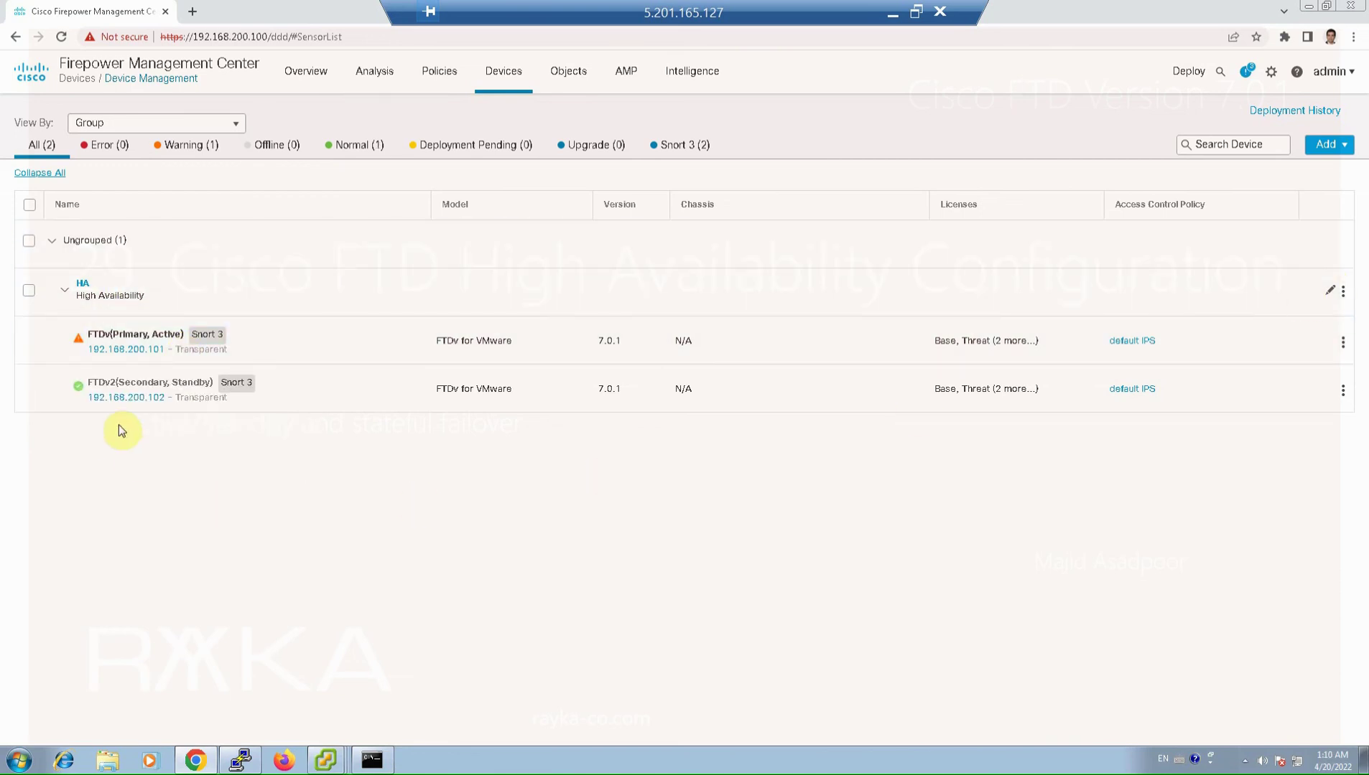
{"action": "mouse_move", "coordinate": [95, 343]}
{"action": "mouse_move", "coordinate": [174, 334]}
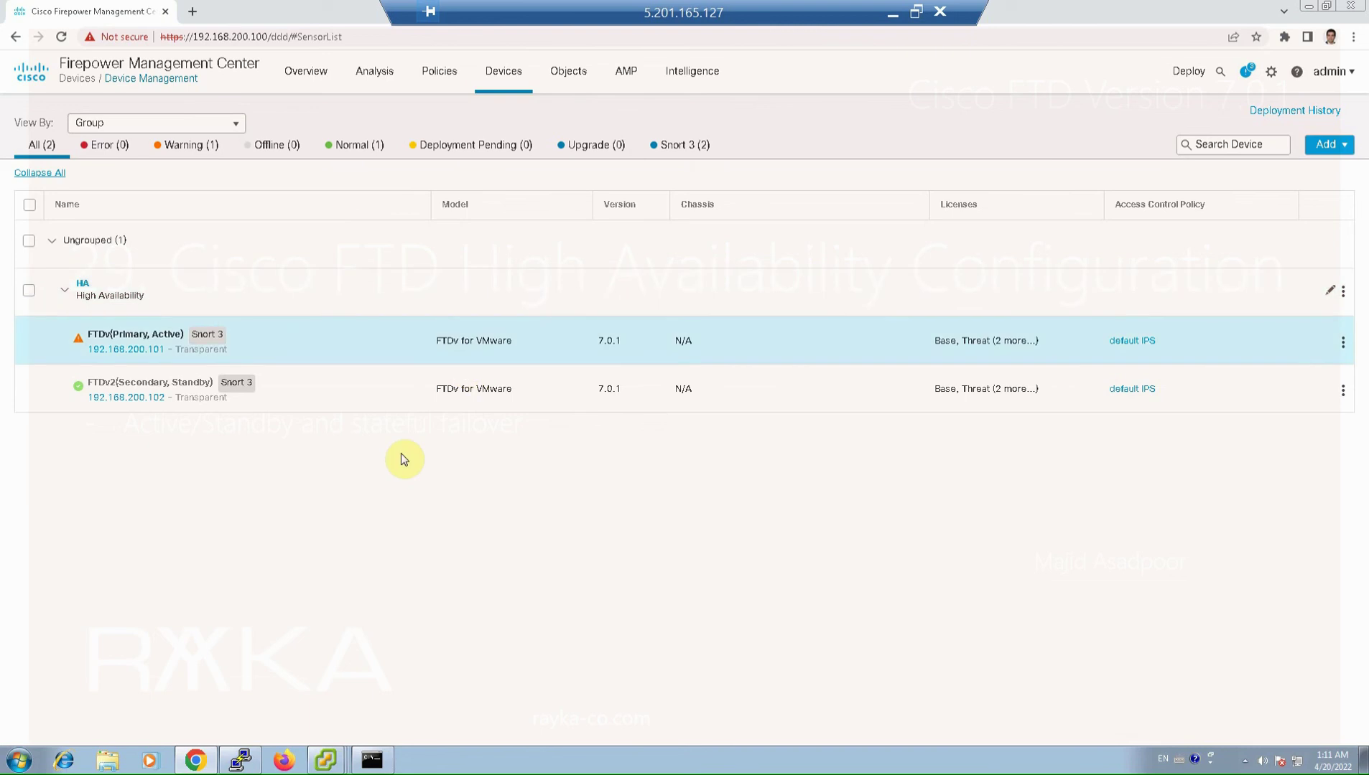
Edit the HA pair's Failover Trigger Criteria: 1 failed interface limit, 1/15 s peer timers.
{"action": "left_click", "coordinate": [85, 289]}
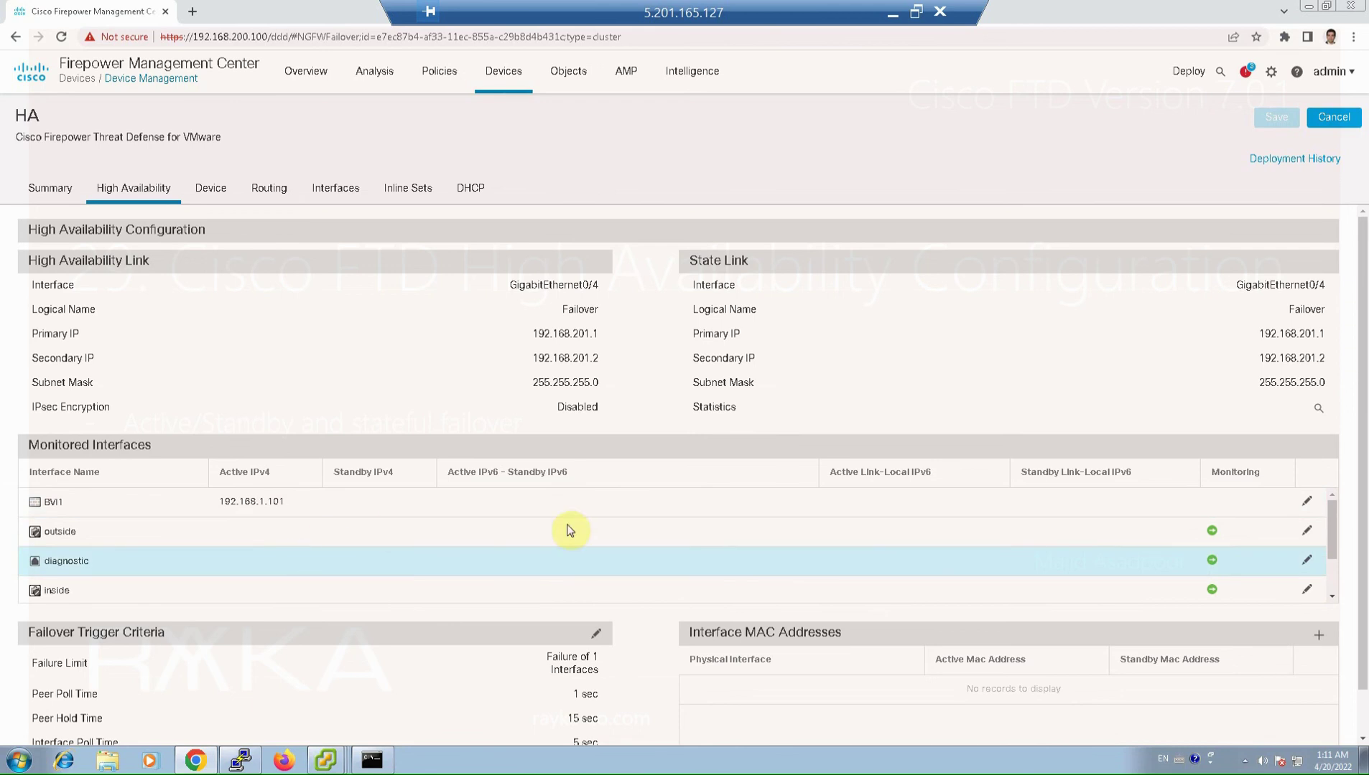
{"action": "scroll", "coordinate": [790, 650], "scroll_direction": "down", "scroll_amount": 3}
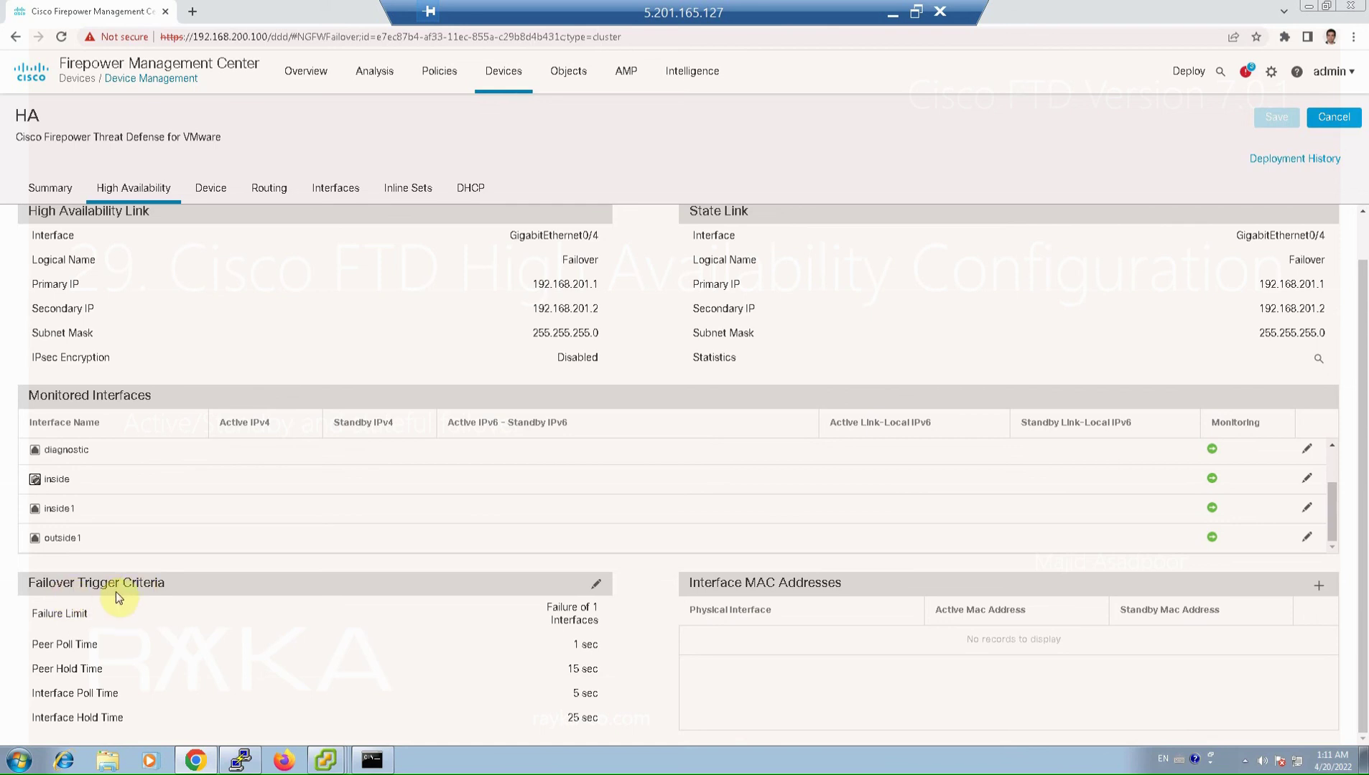
{"action": "left_click", "coordinate": [596, 588]}
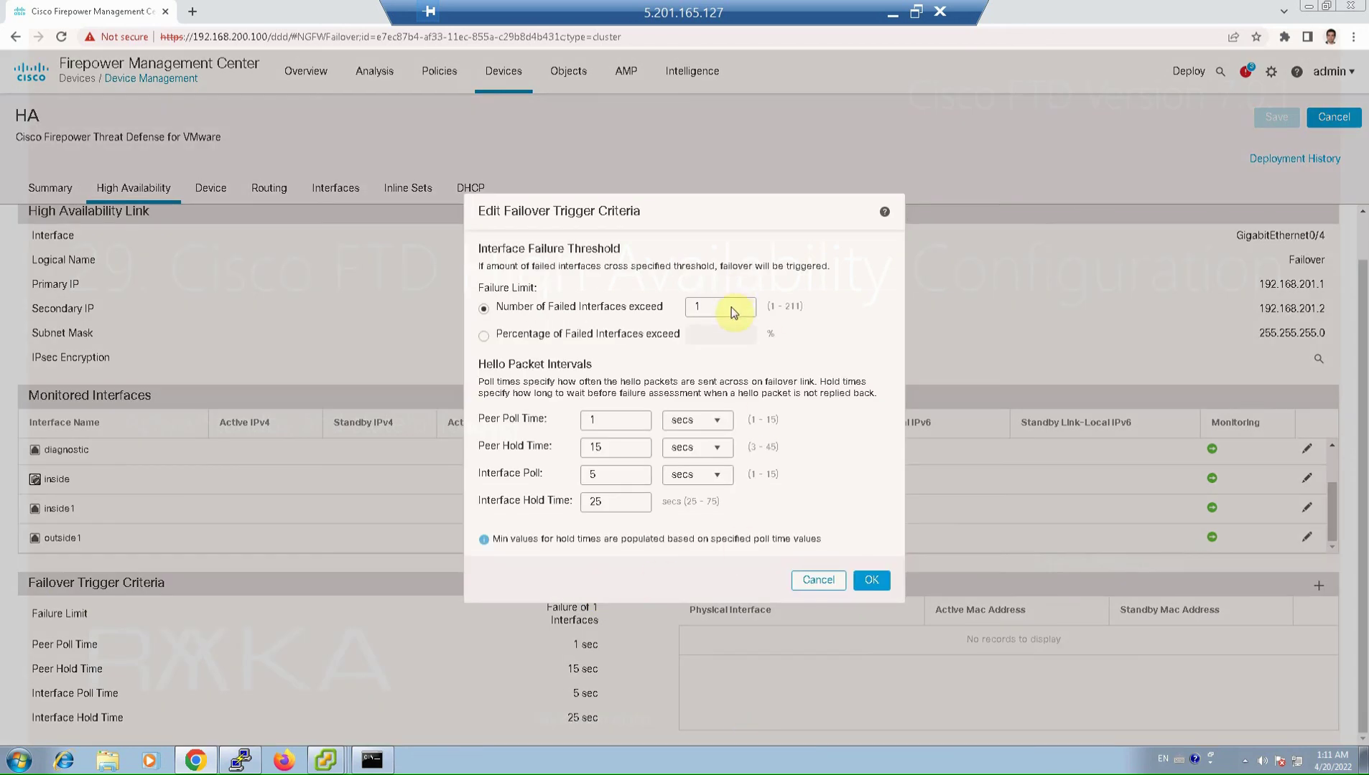
Keep the 1-second peer poll time, set peer hold time to 3 seconds, and save.
{"action": "left_click", "coordinate": [733, 307]}
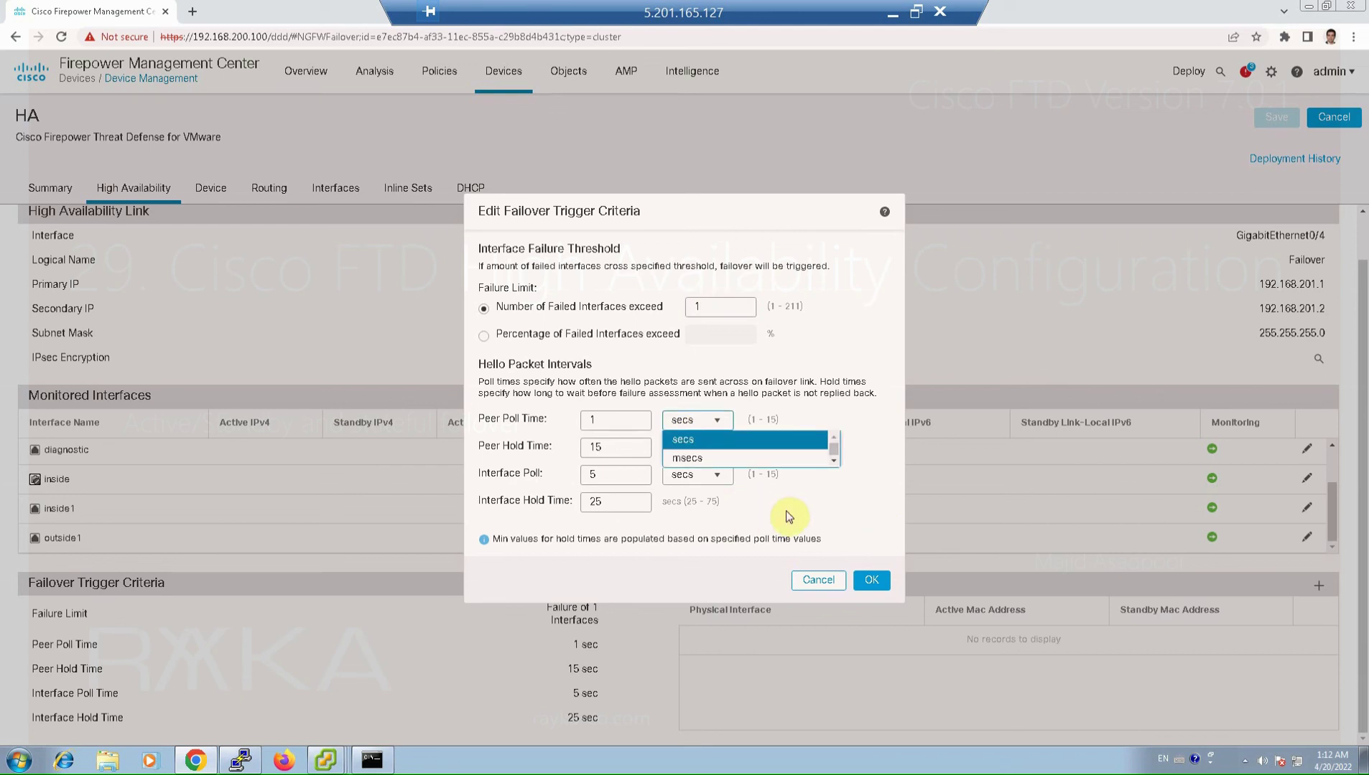
{"action": "left_click", "coordinate": [982, 638]}
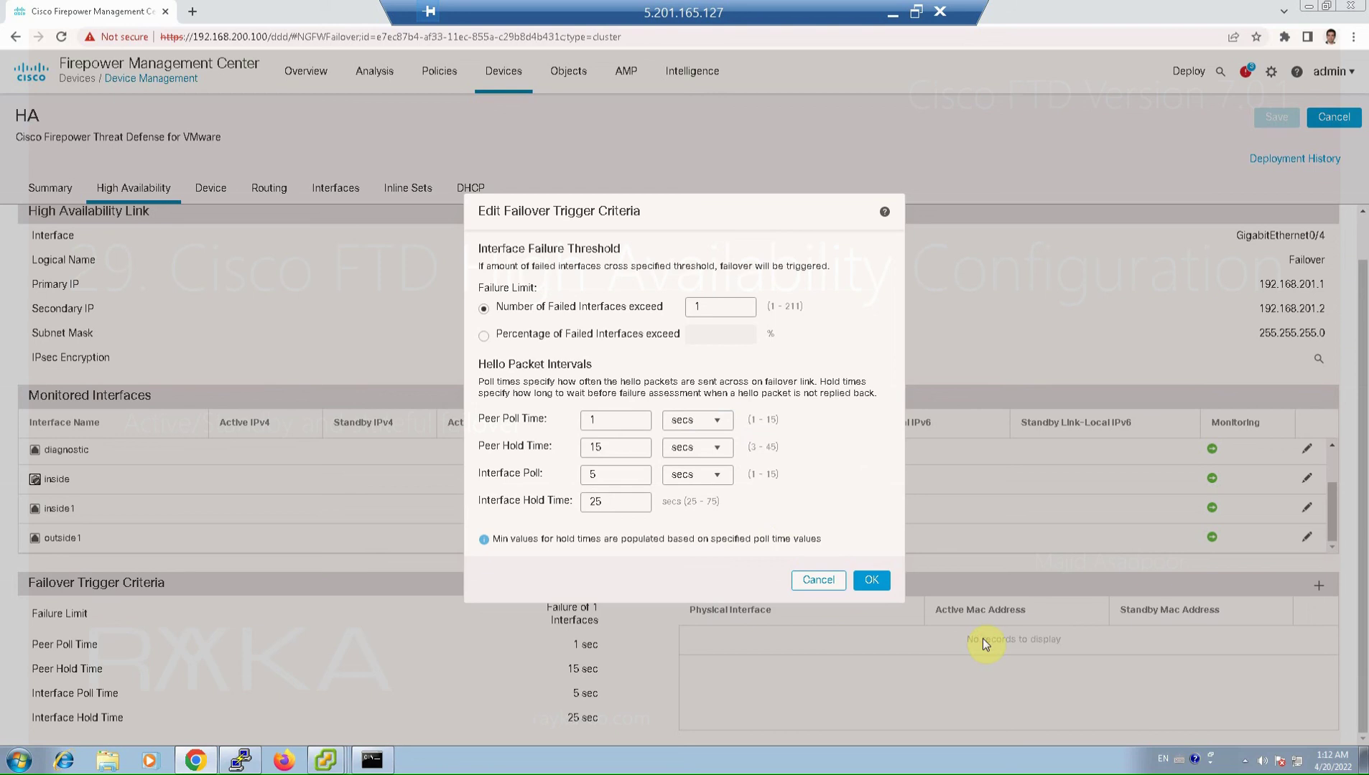
{"action": "left_click", "coordinate": [634, 451]}
{"action": "left_click", "coordinate": [874, 581]}
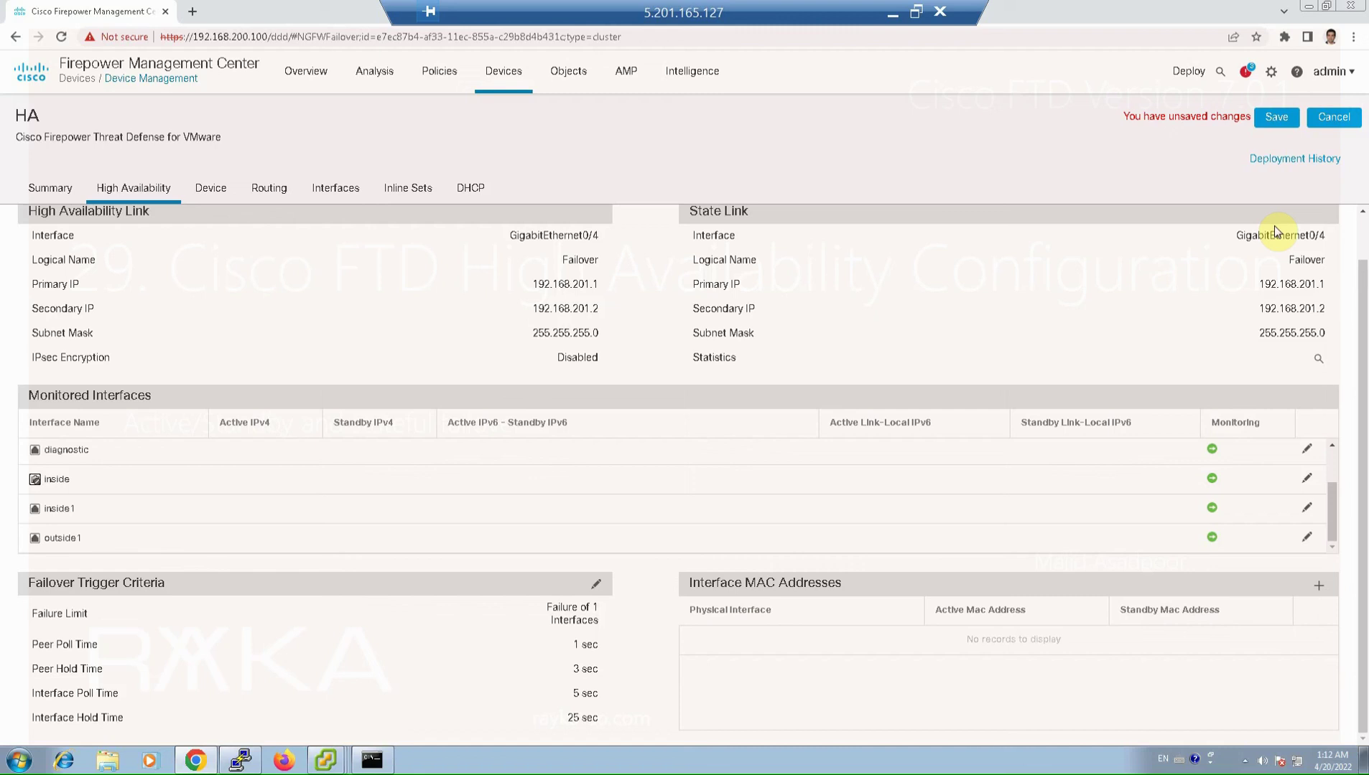
{"action": "left_click", "coordinate": [1277, 122]}
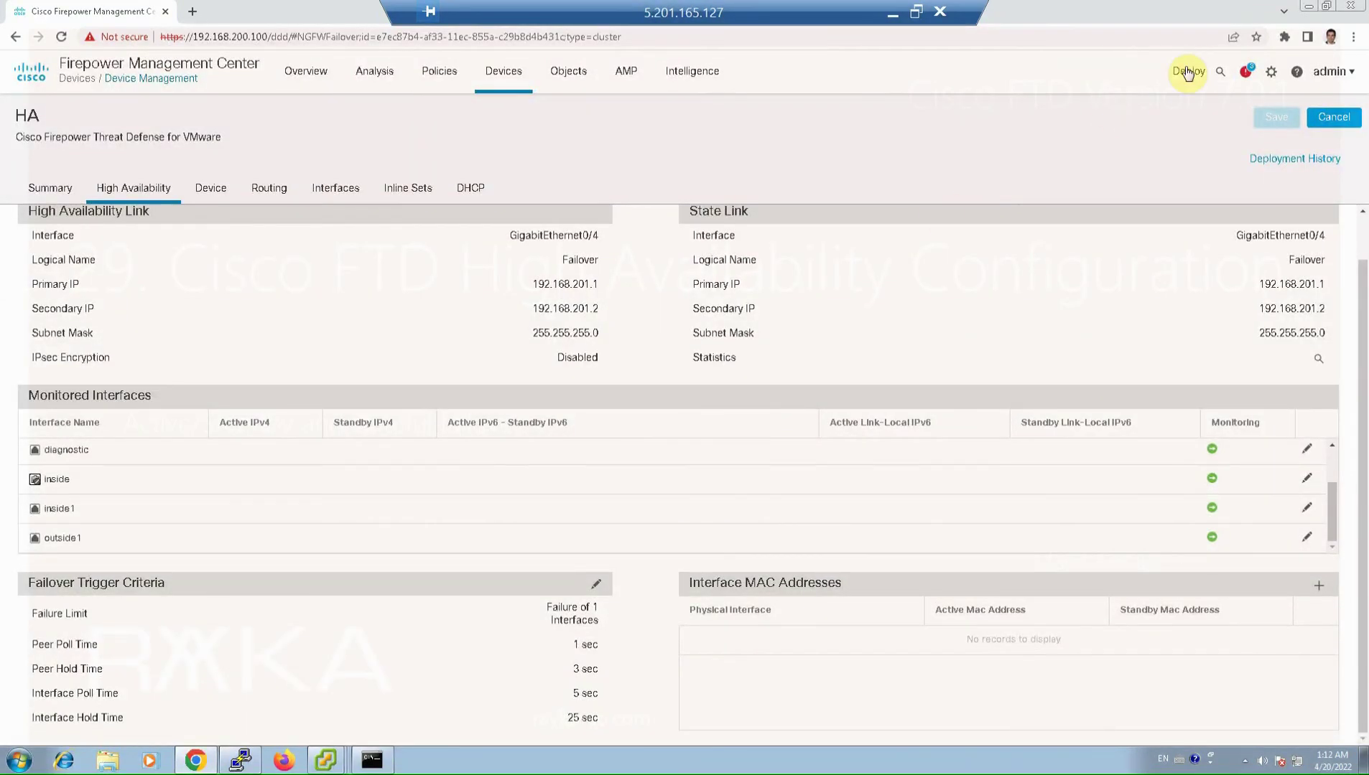
Deploy the pending failover-timing changes to the HA pair and return to Device Management.
{"action": "mouse_move", "coordinate": [1188, 72]}
{"action": "left_click", "coordinate": [1190, 111]}
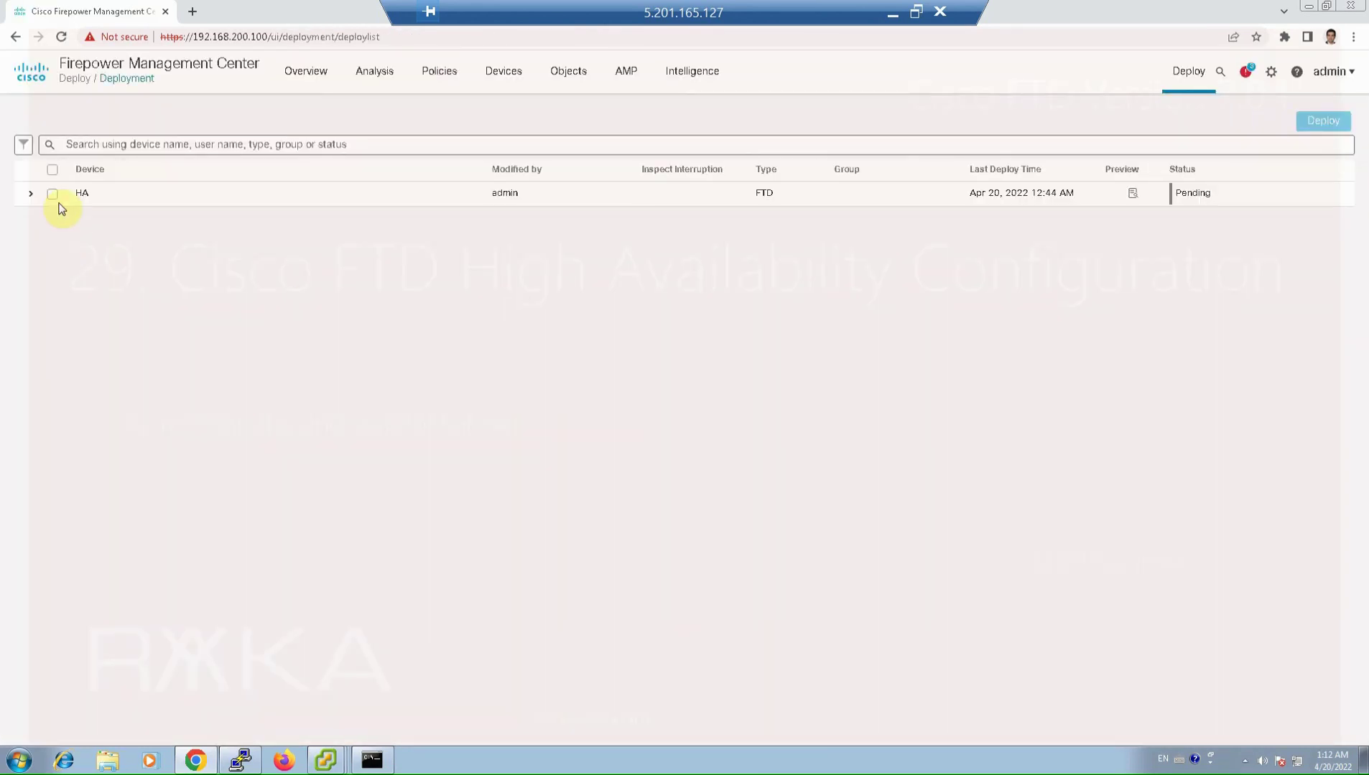
{"action": "left_click", "coordinate": [52, 194]}
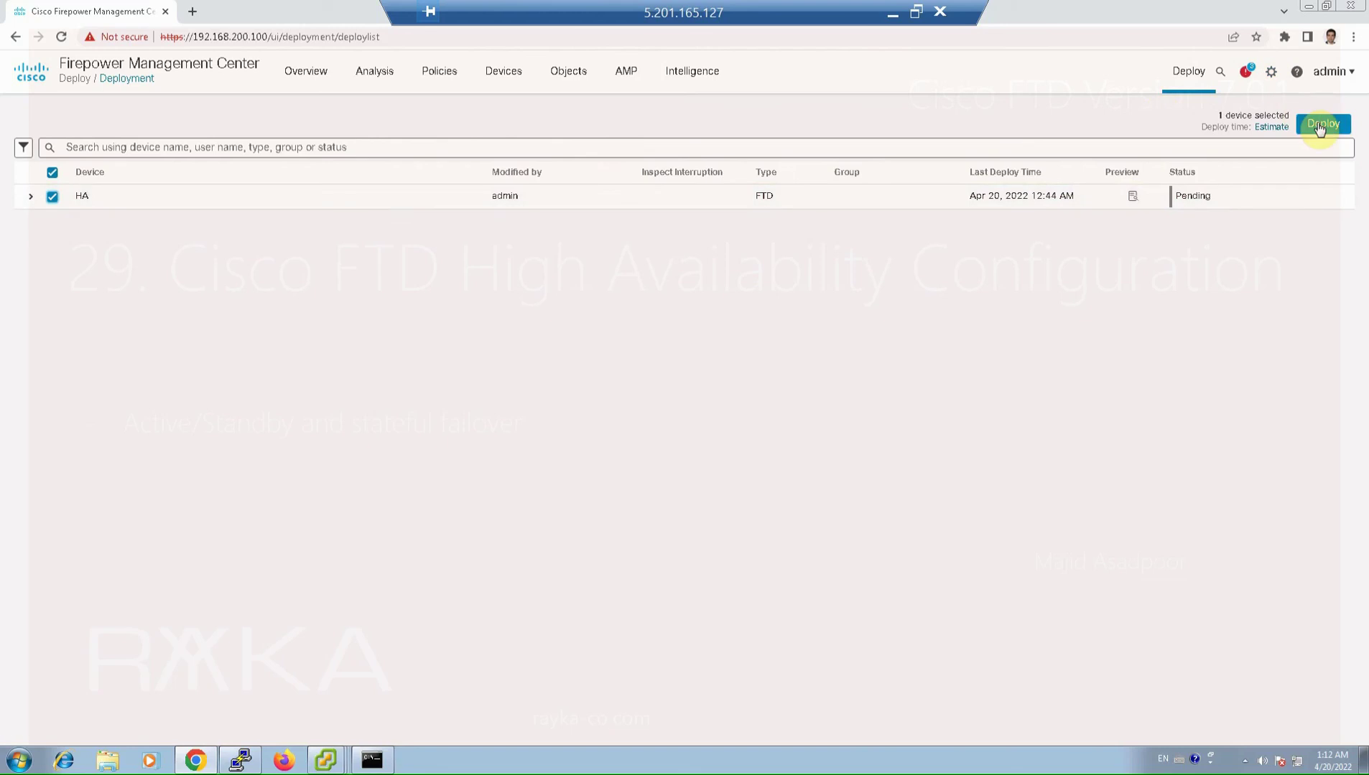
{"action": "left_click", "coordinate": [1322, 124]}
{"action": "left_click", "coordinate": [841, 494]}
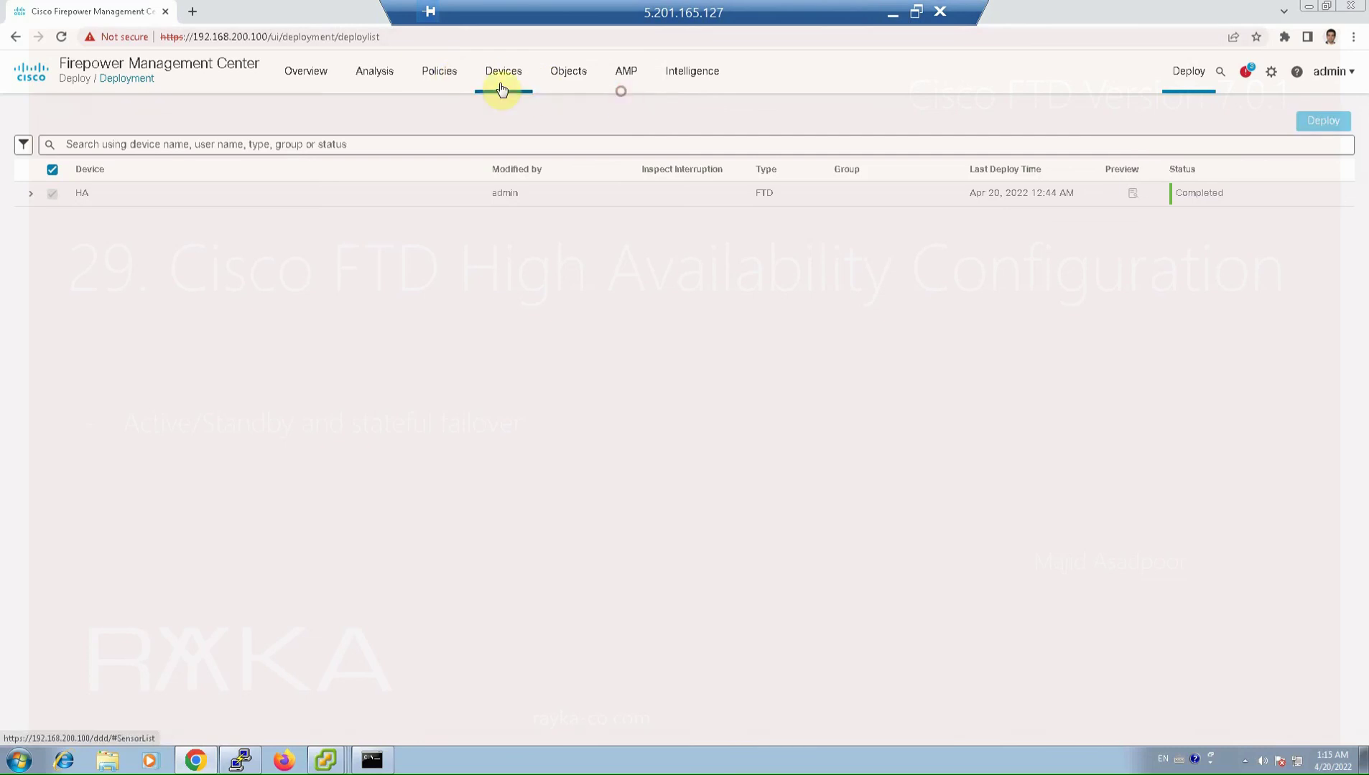
{"action": "mouse_move", "coordinate": [504, 75]}
{"action": "left_click", "coordinate": [544, 114]}
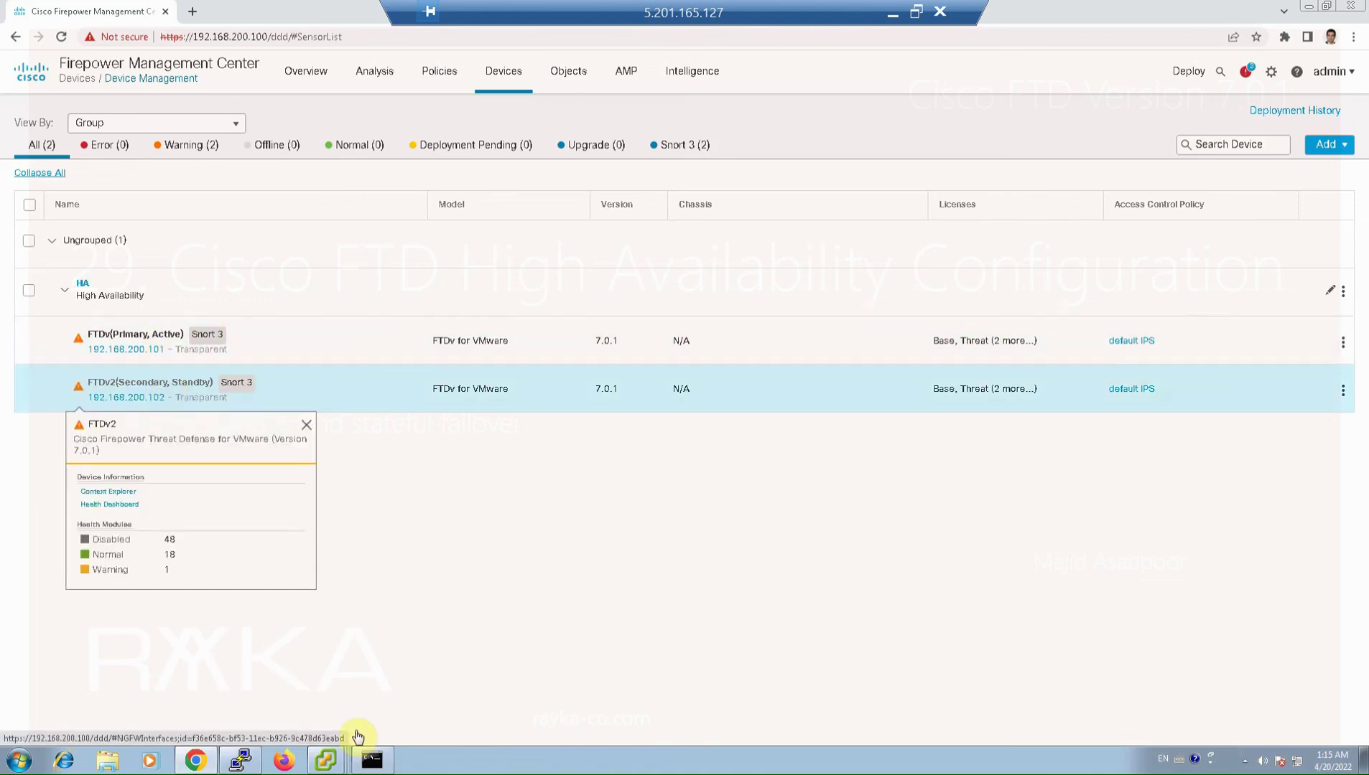
Restart the continuous ping to 192.168.1.11 in the Windows7-Test VM's command prompt.
{"action": "mouse_move", "coordinate": [325, 759]}
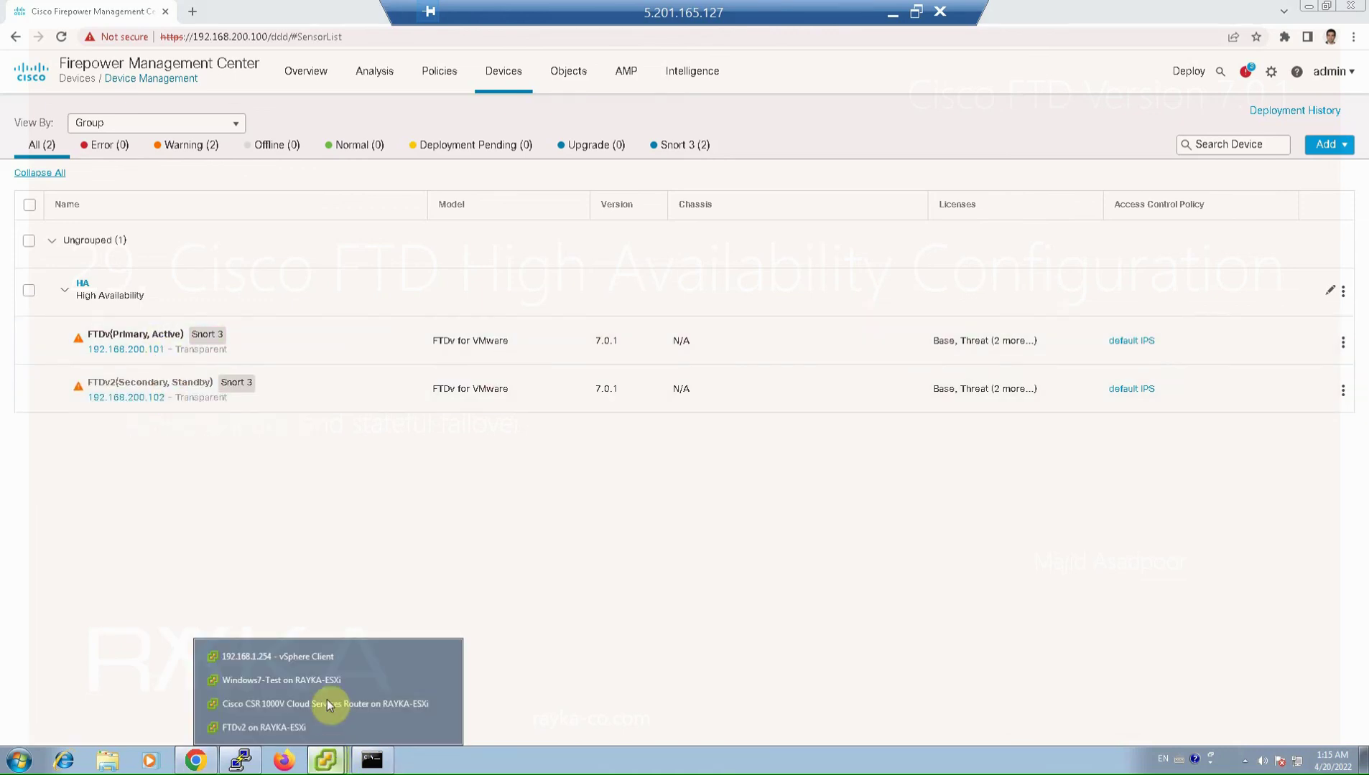
{"action": "left_click", "coordinate": [328, 680]}
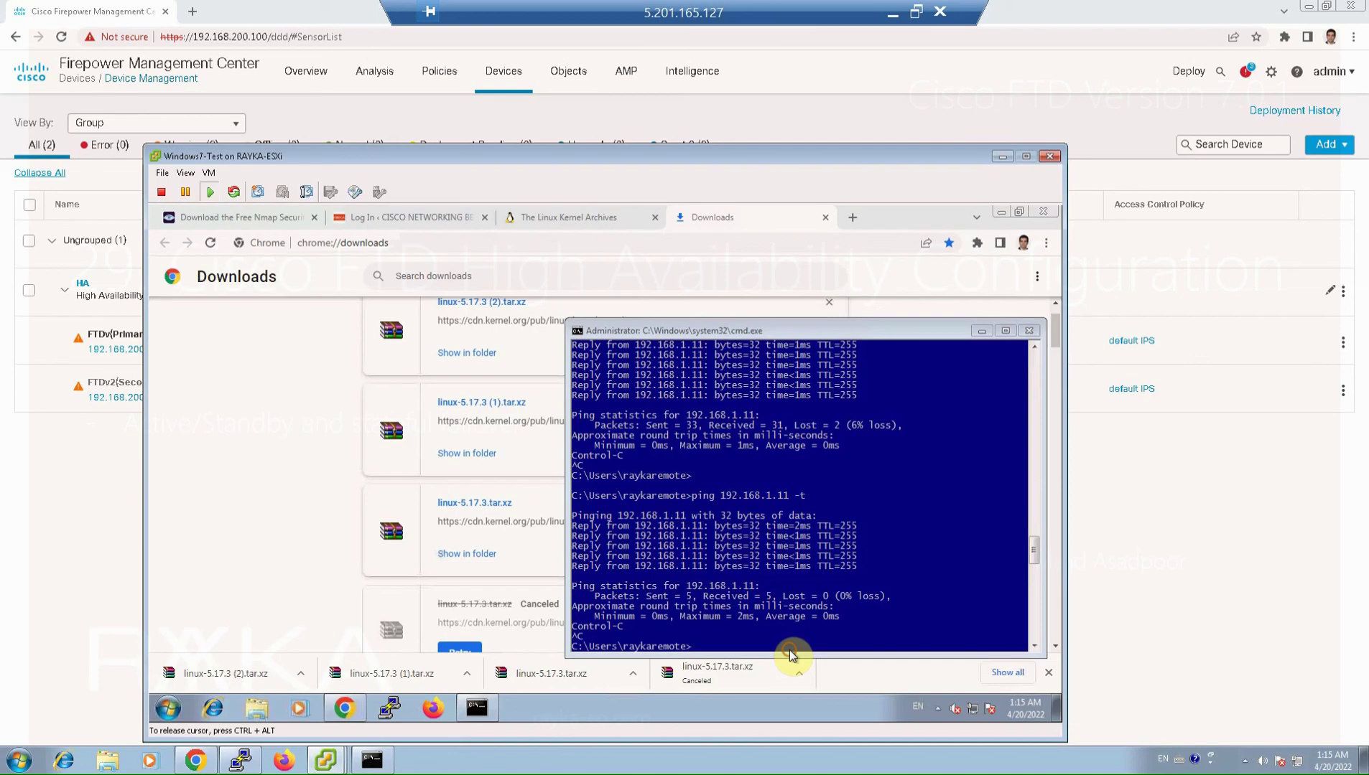
{"action": "left_click", "coordinate": [757, 488]}
{"action": "key", "text": "Up"}
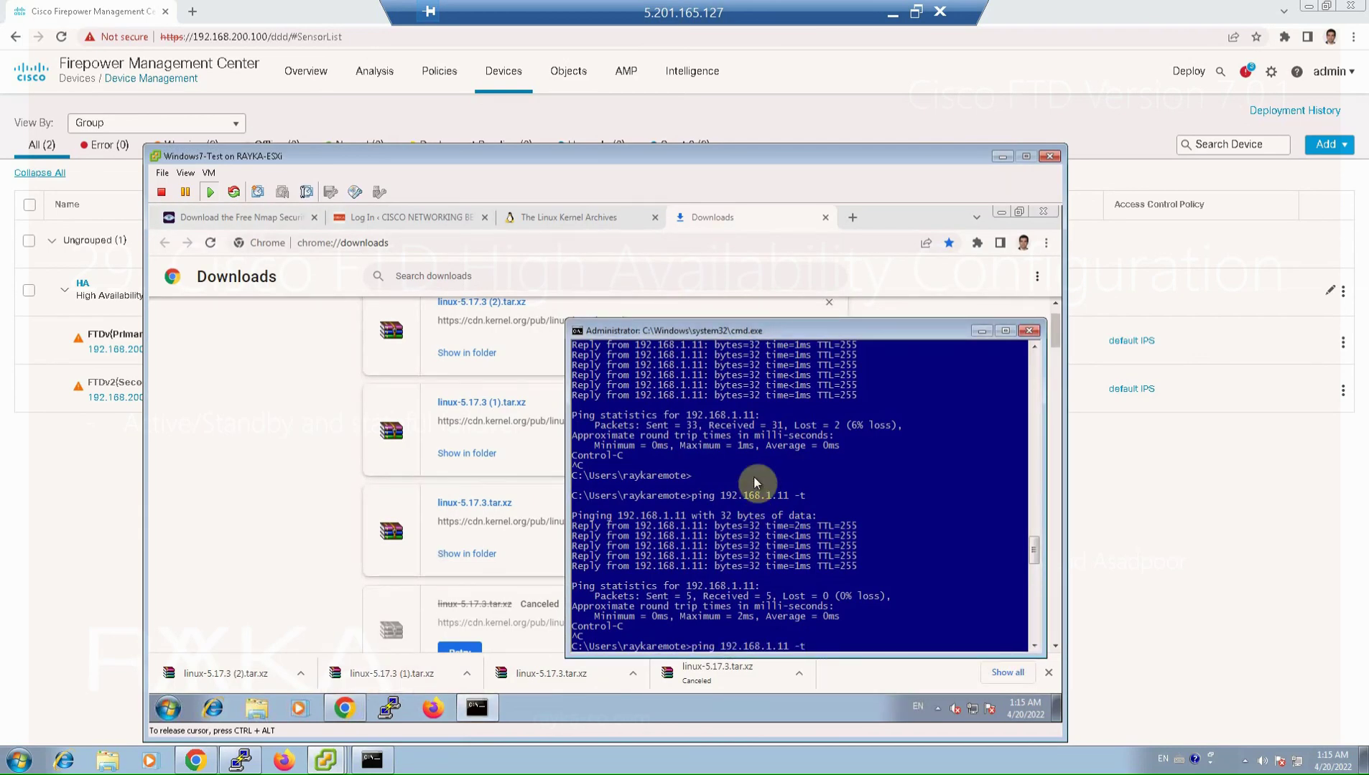
{"action": "key", "text": "Return"}
{"action": "key", "text": "ctrl+c"}
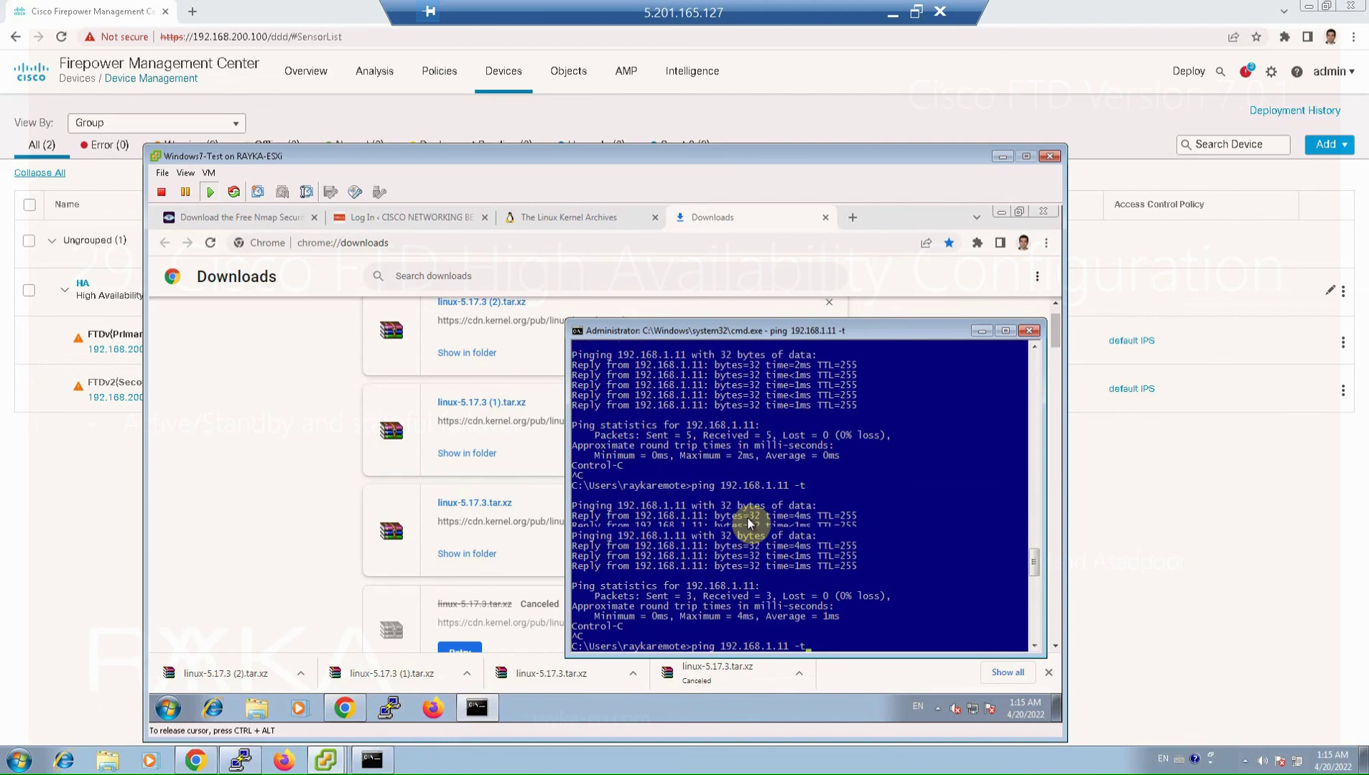
{"action": "key", "text": "Up"}
{"action": "key", "text": "Return"}
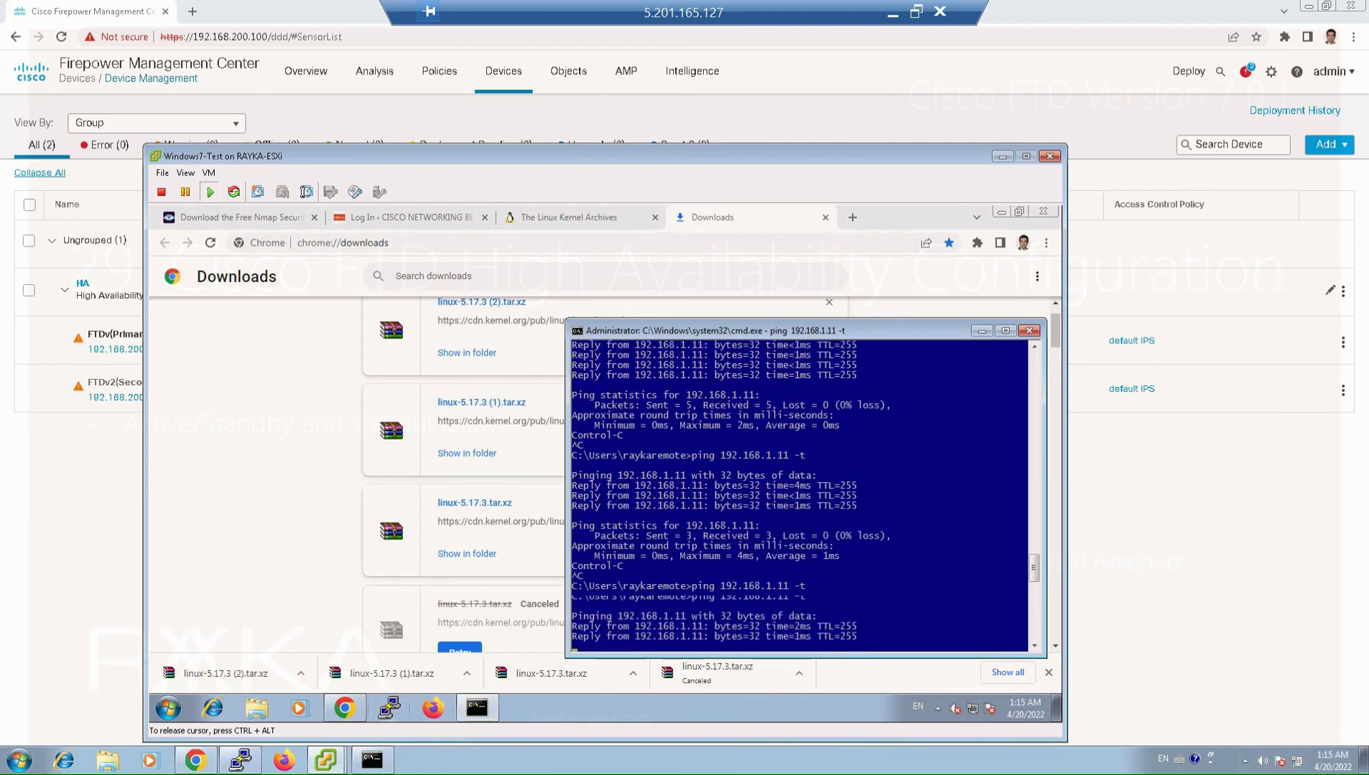
Telnet to 192.168.1.11 with PuTTY and log in with the router username.
{"action": "left_click", "coordinate": [390, 718]}
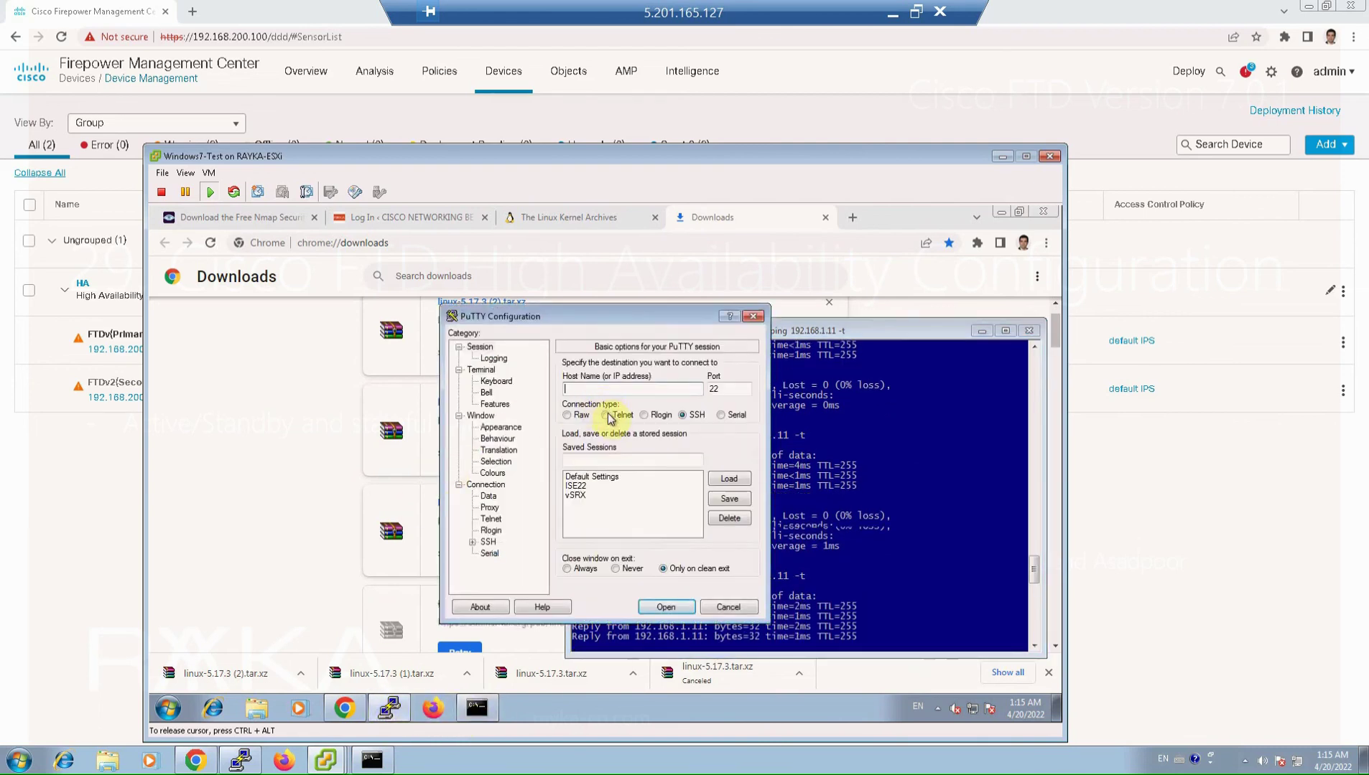
{"action": "left_click", "coordinate": [609, 418]}
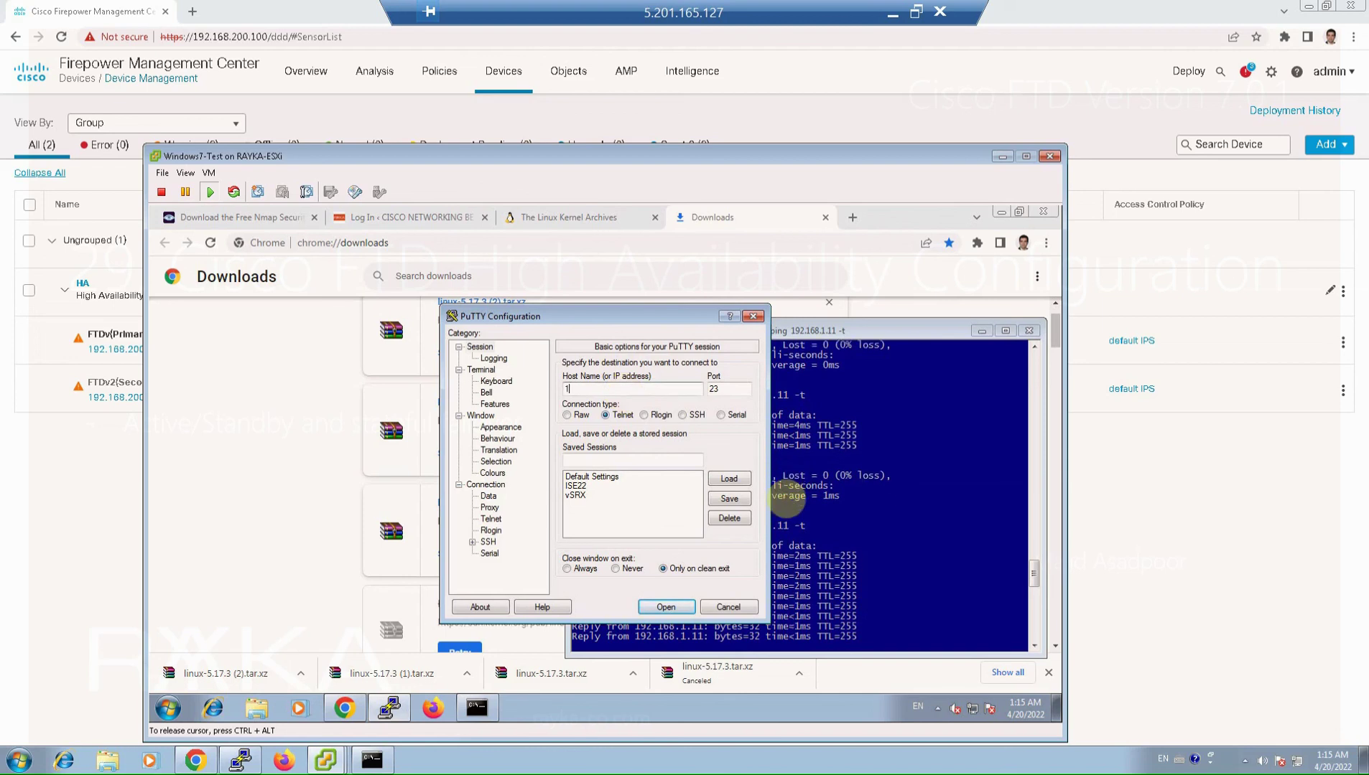
{"action": "type", "text": "192.168.1.11"}
{"action": "key", "text": "Return"}
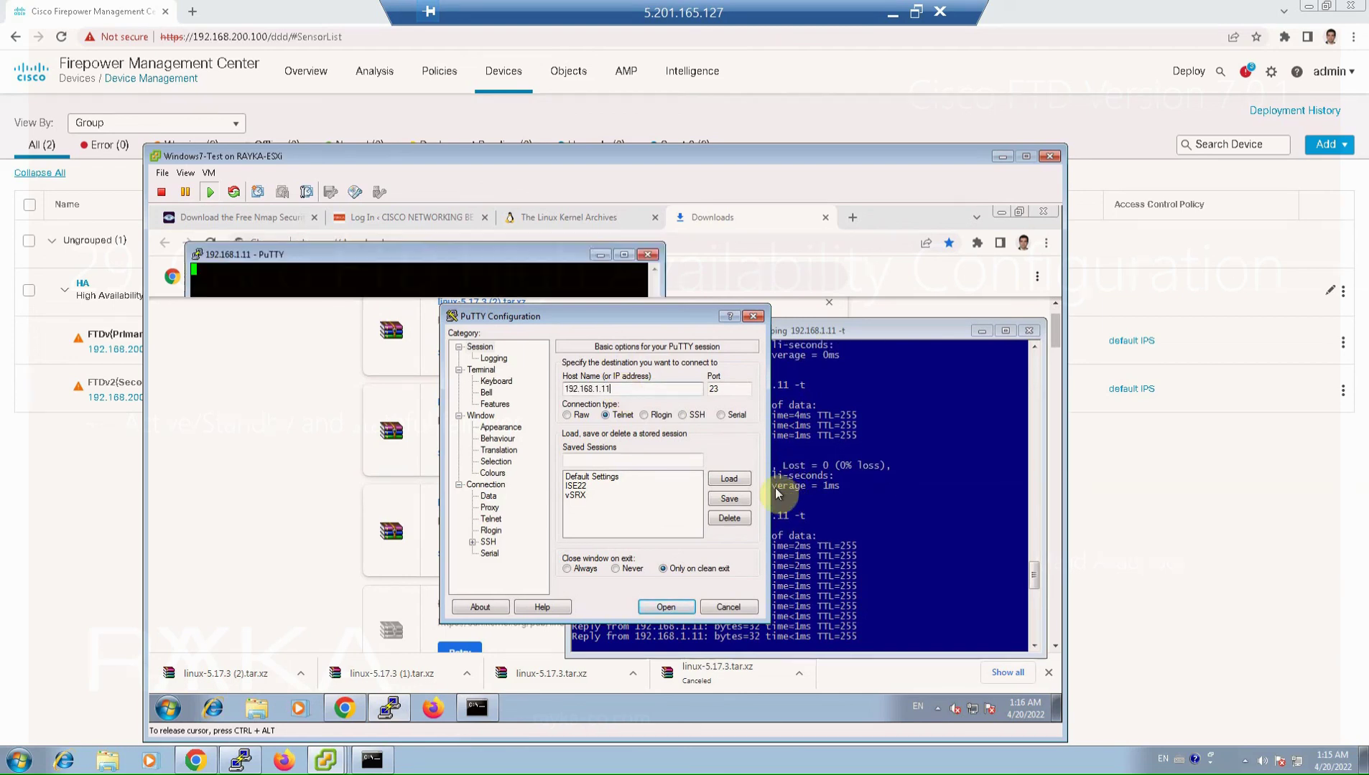
{"action": "type", "text": "ray"}
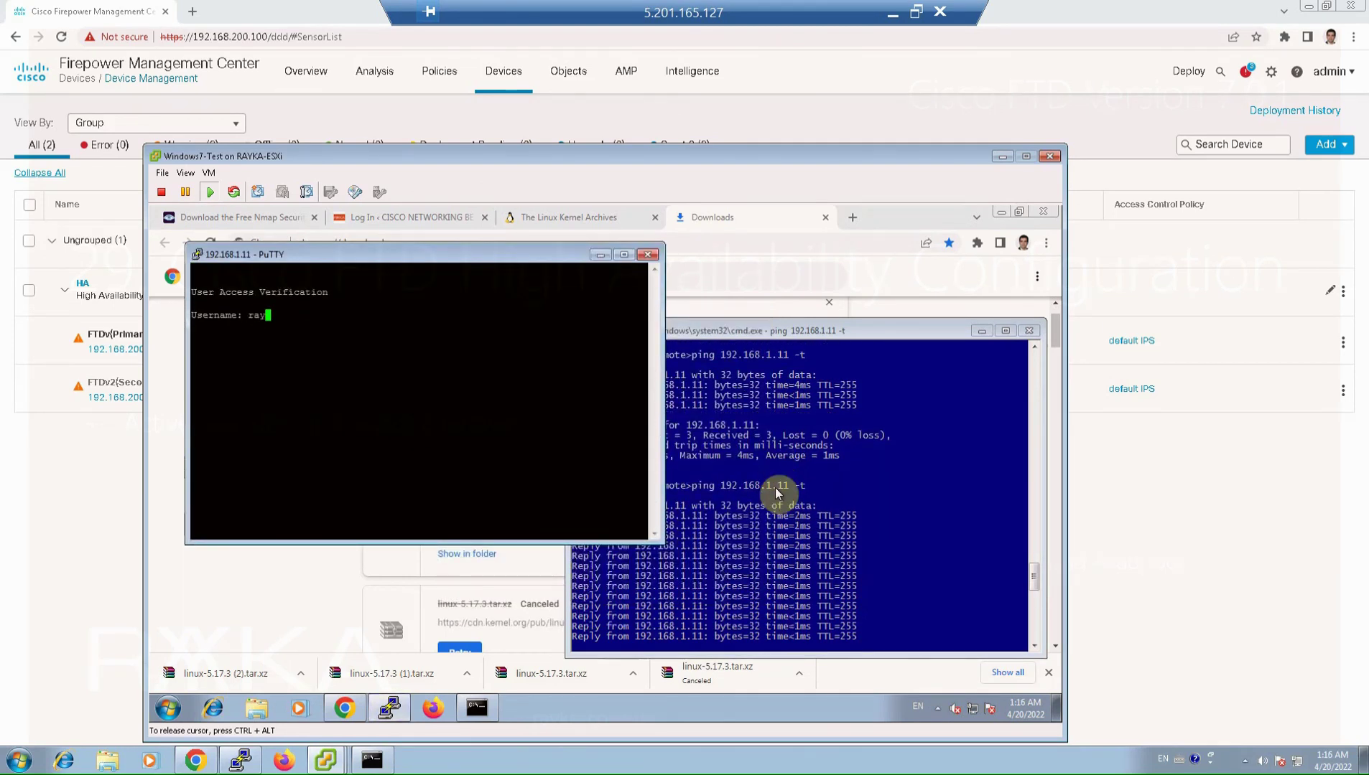
{"action": "type", "text": "ka"}
{"action": "key", "text": "Return"}
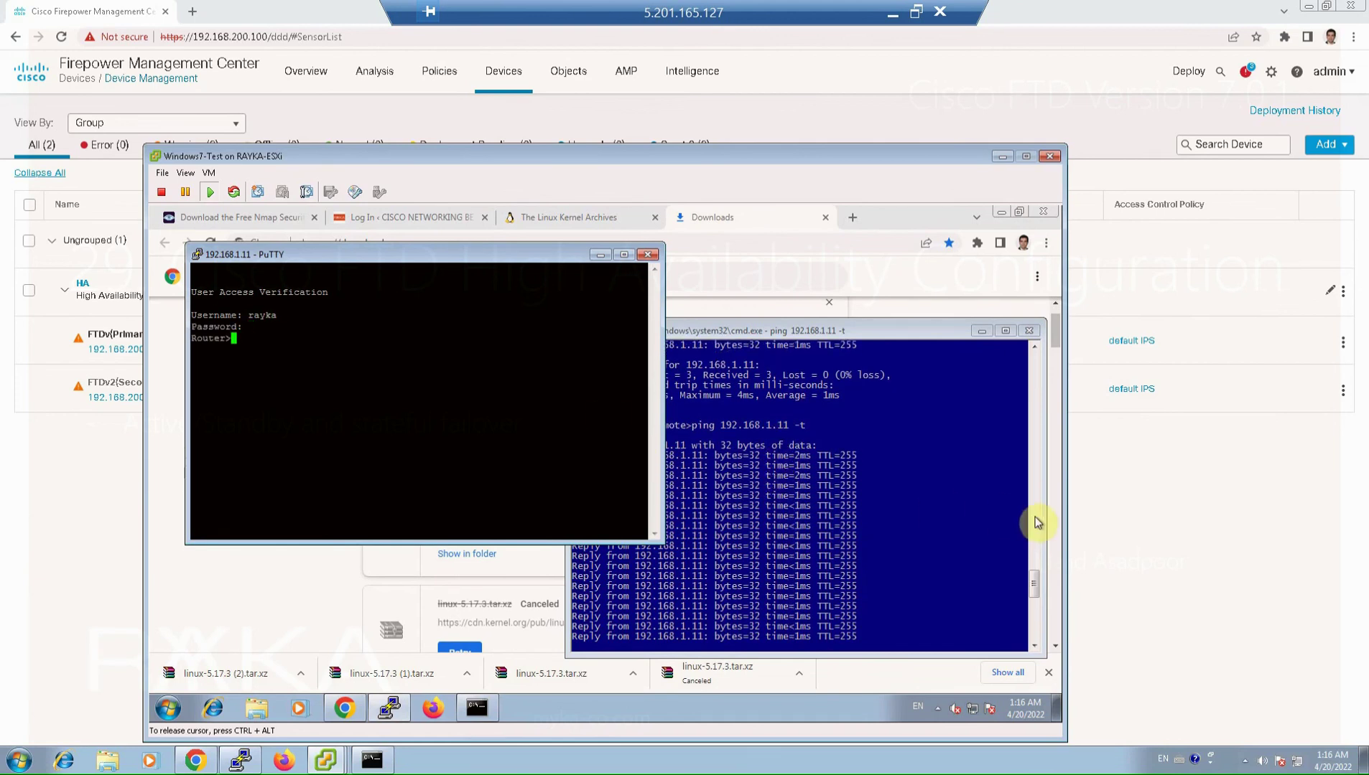
{"action": "left_click", "coordinate": [1078, 546]}
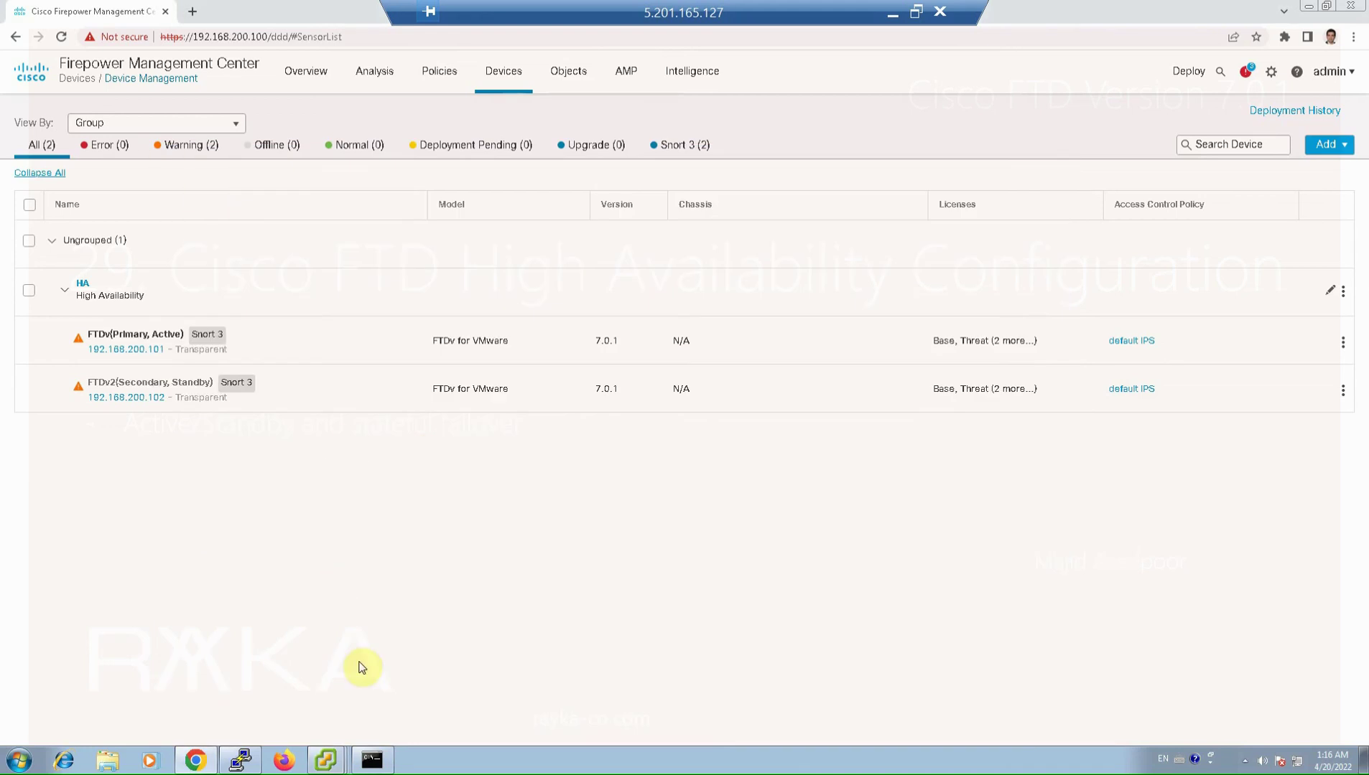
Uncheck Connected on FTDv's network adapter 5 in its vSphere Edit Settings and apply.
{"action": "left_click", "coordinate": [335, 767]}
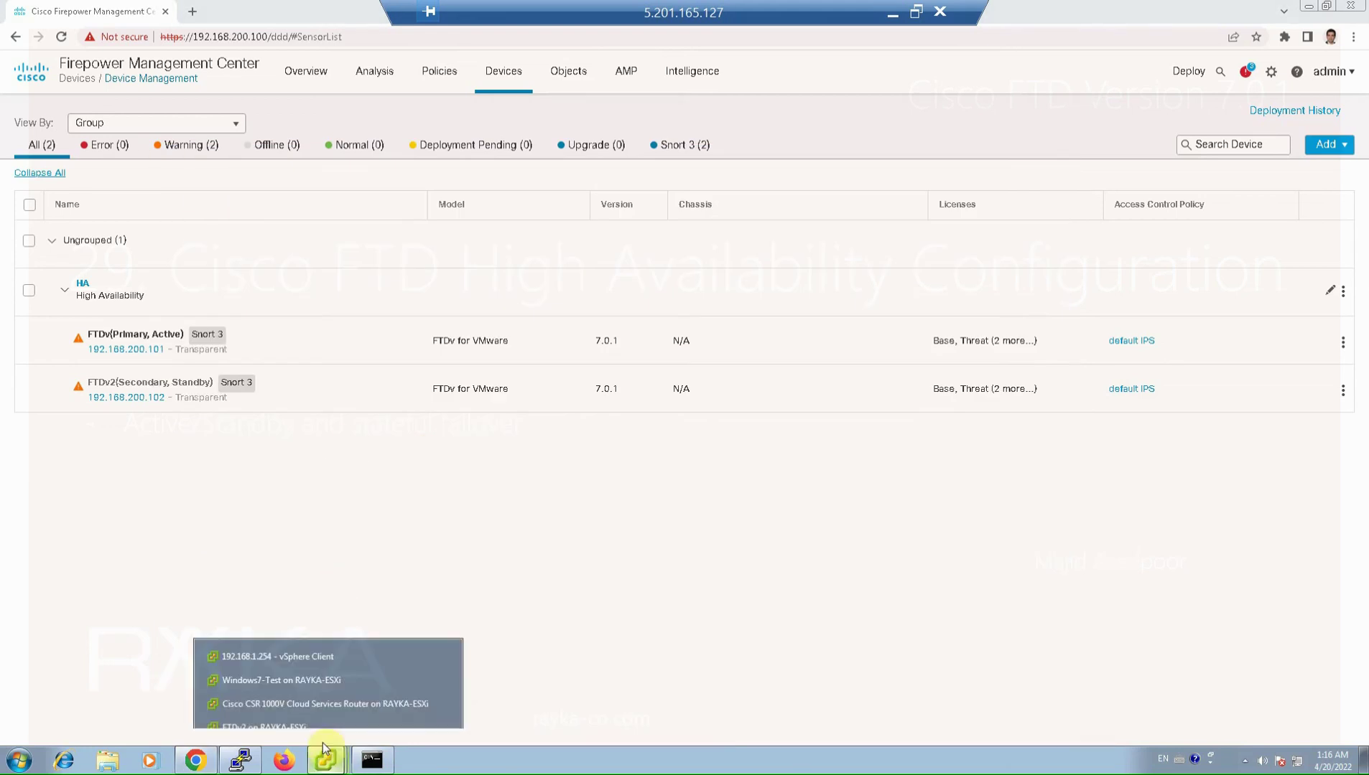
{"action": "left_click", "coordinate": [304, 658]}
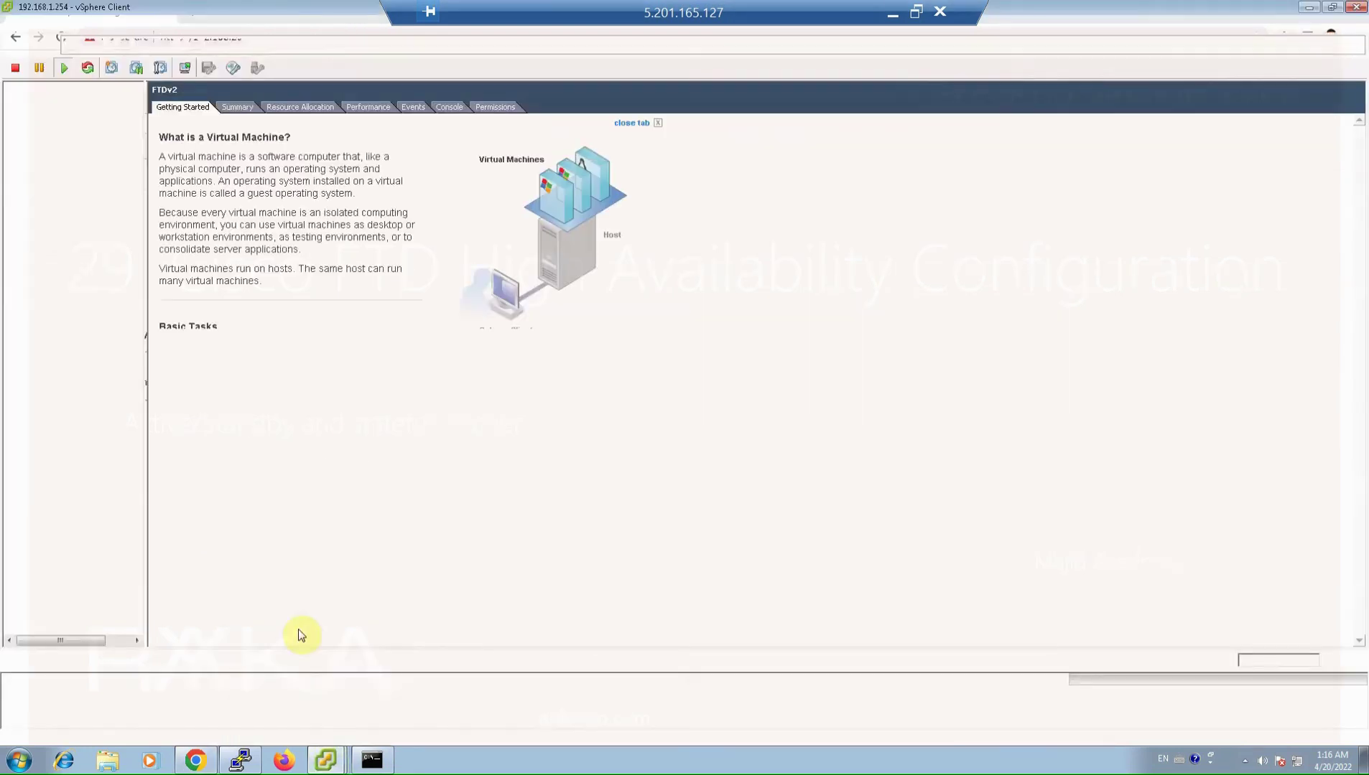
{"action": "left_click", "coordinate": [56, 144]}
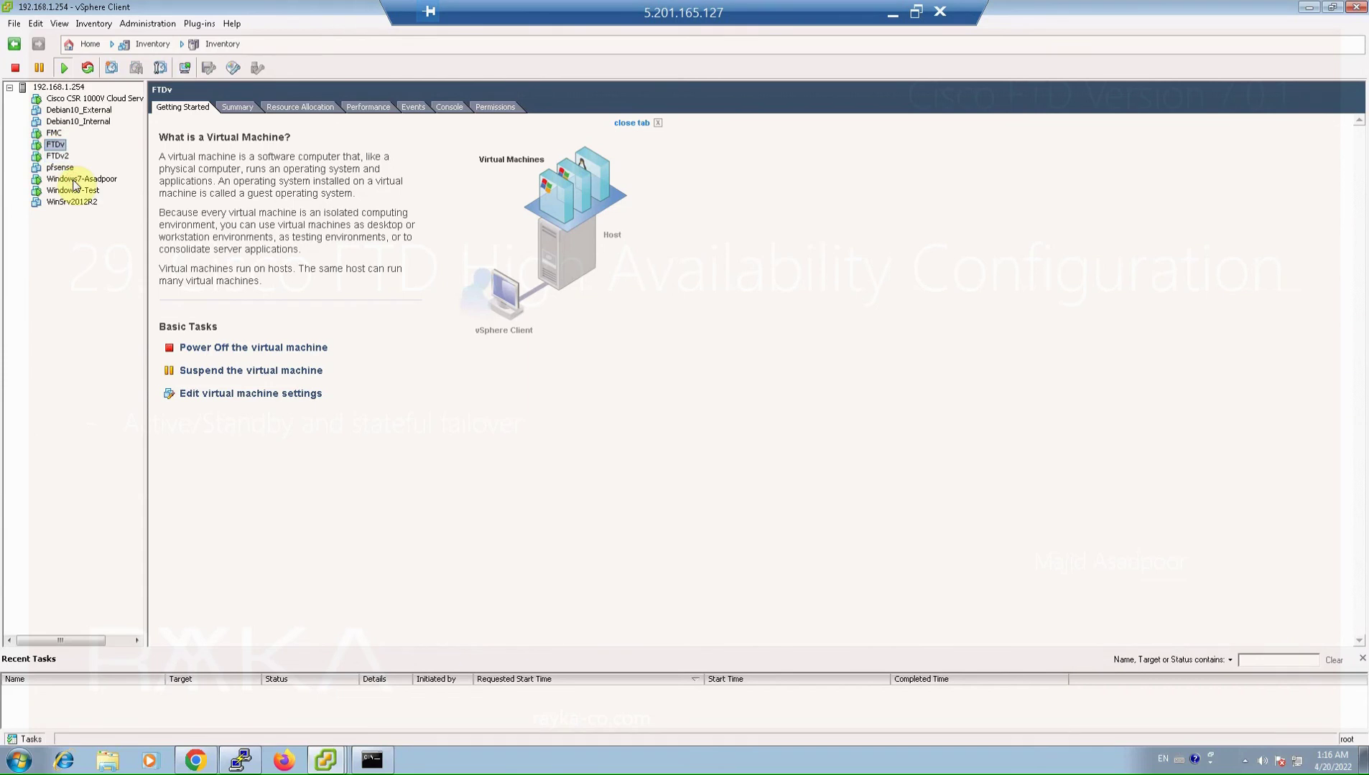
{"action": "right_click", "coordinate": [59, 144]}
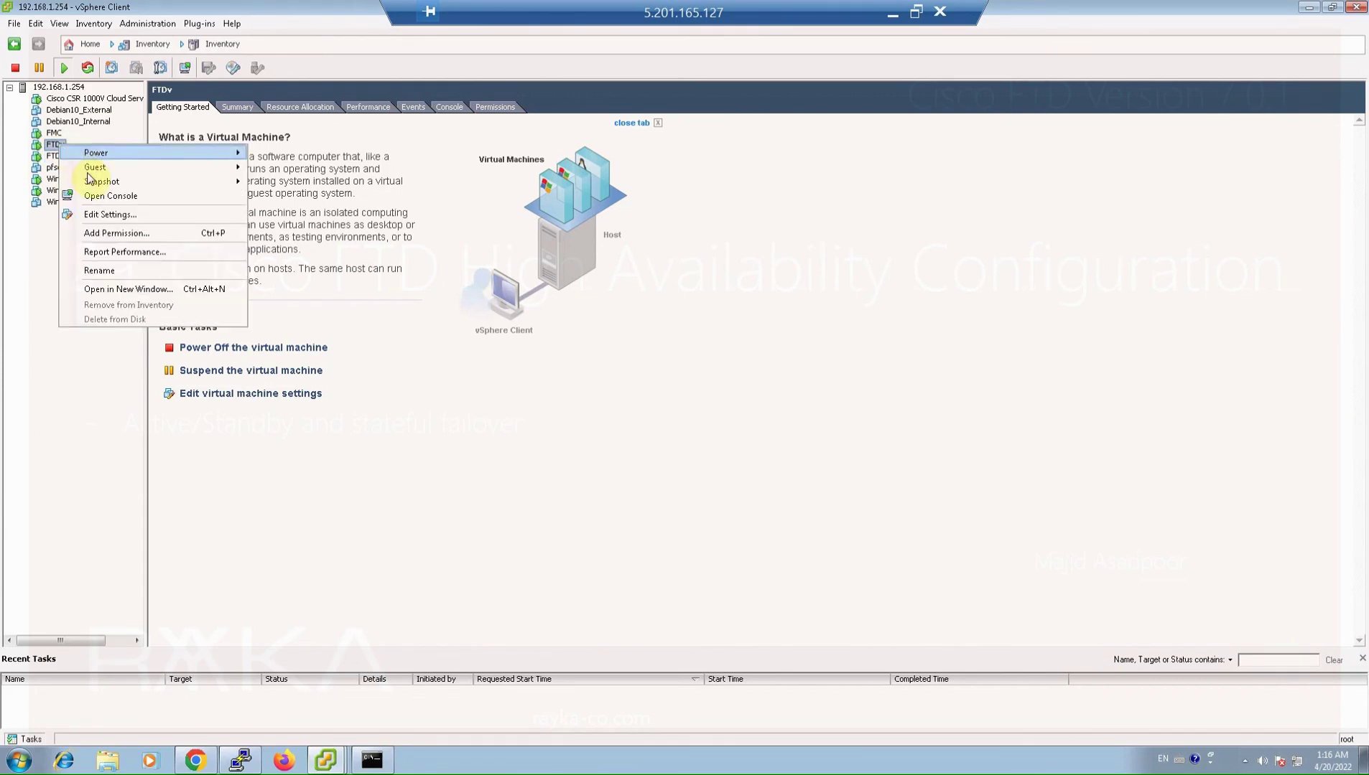
{"action": "left_click", "coordinate": [109, 213]}
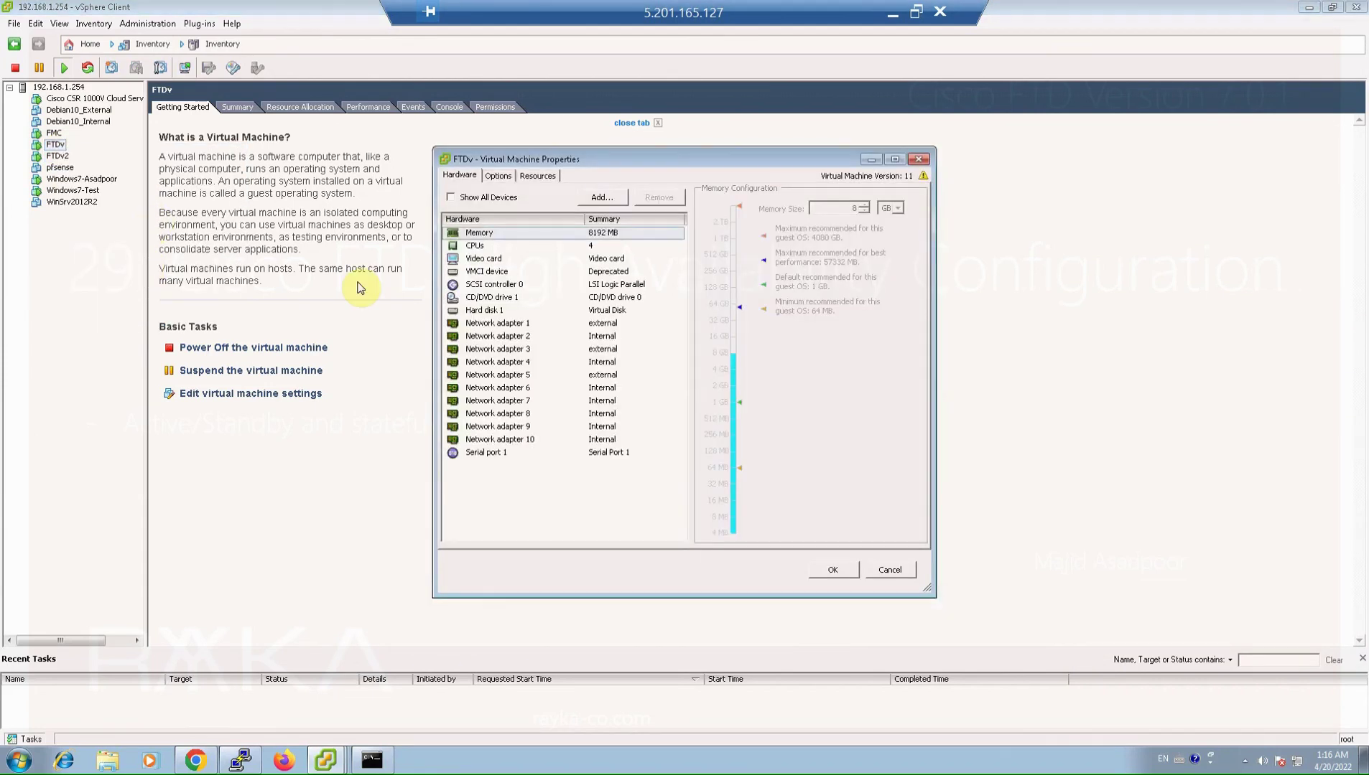
{"action": "left_click", "coordinate": [524, 375]}
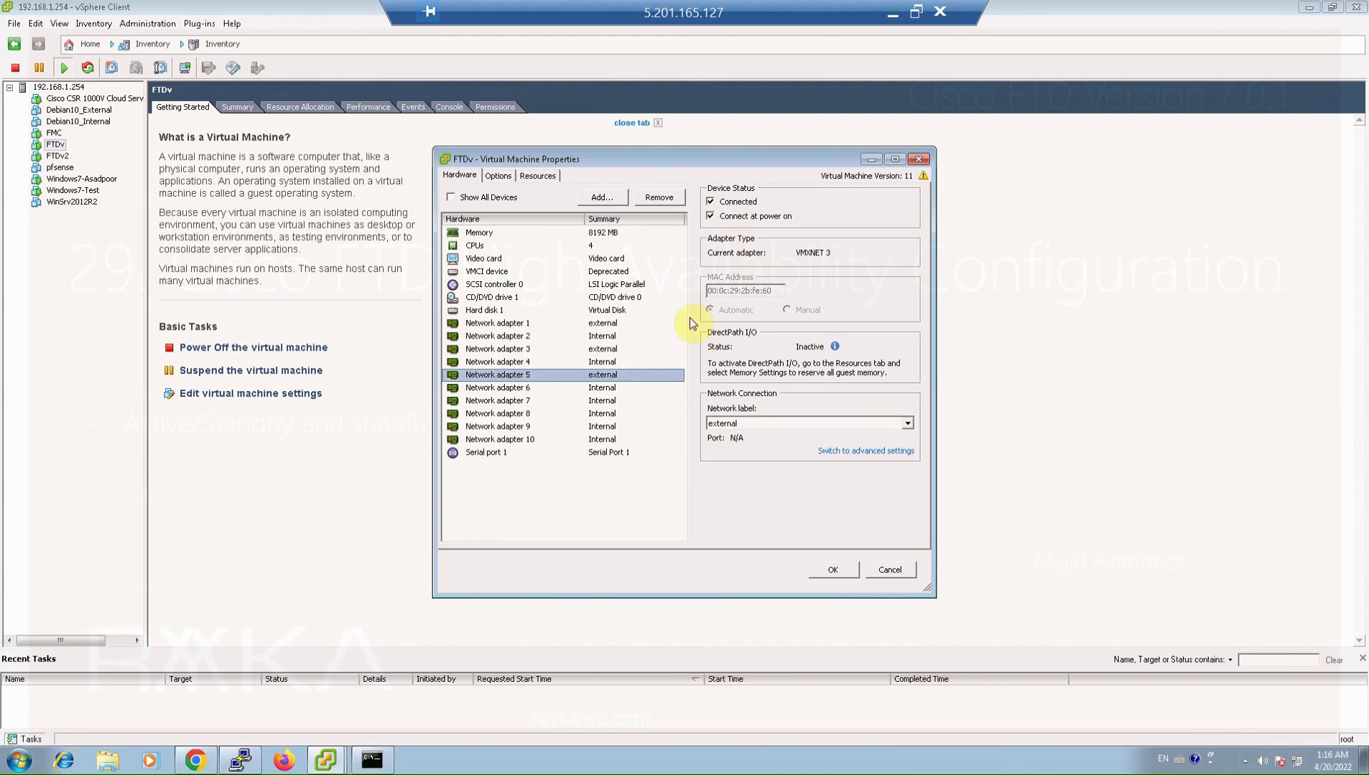
{"action": "left_click", "coordinate": [730, 217]}
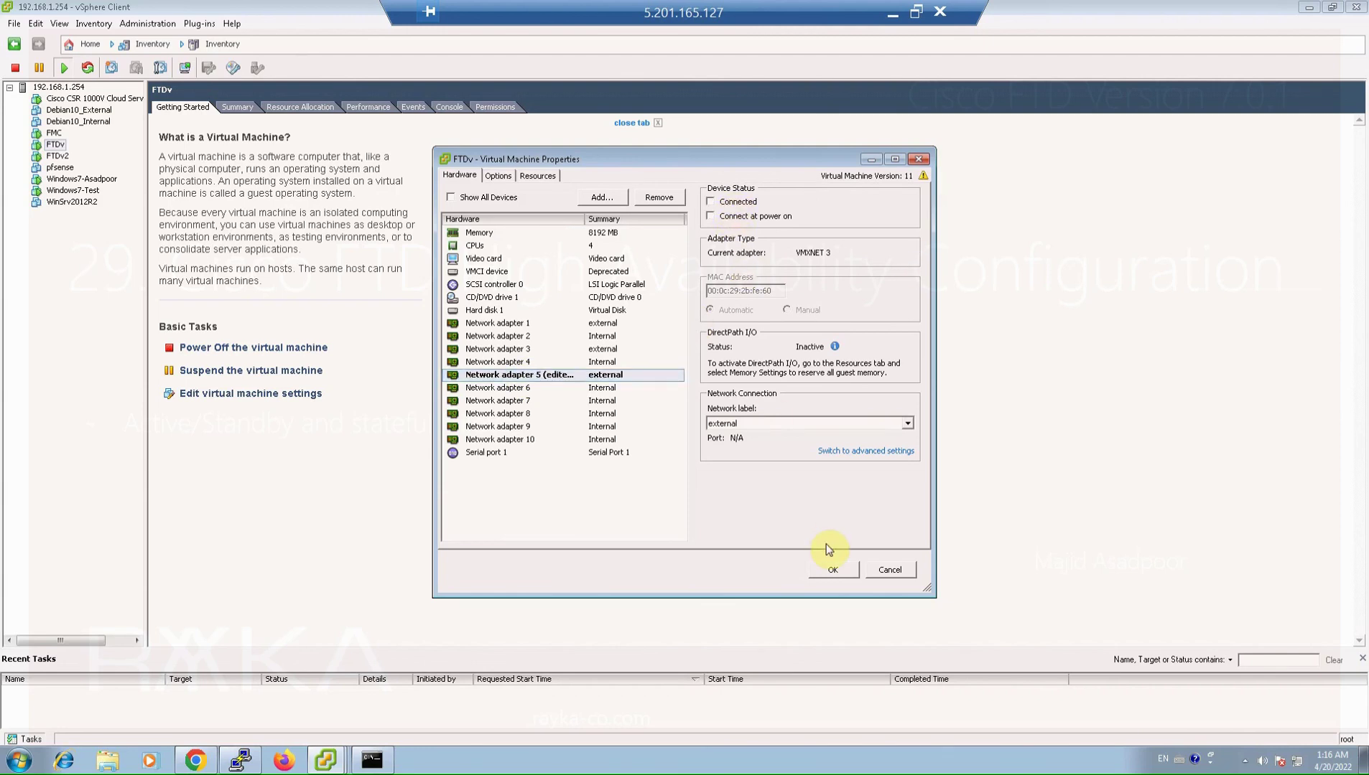
{"action": "left_click", "coordinate": [831, 571]}
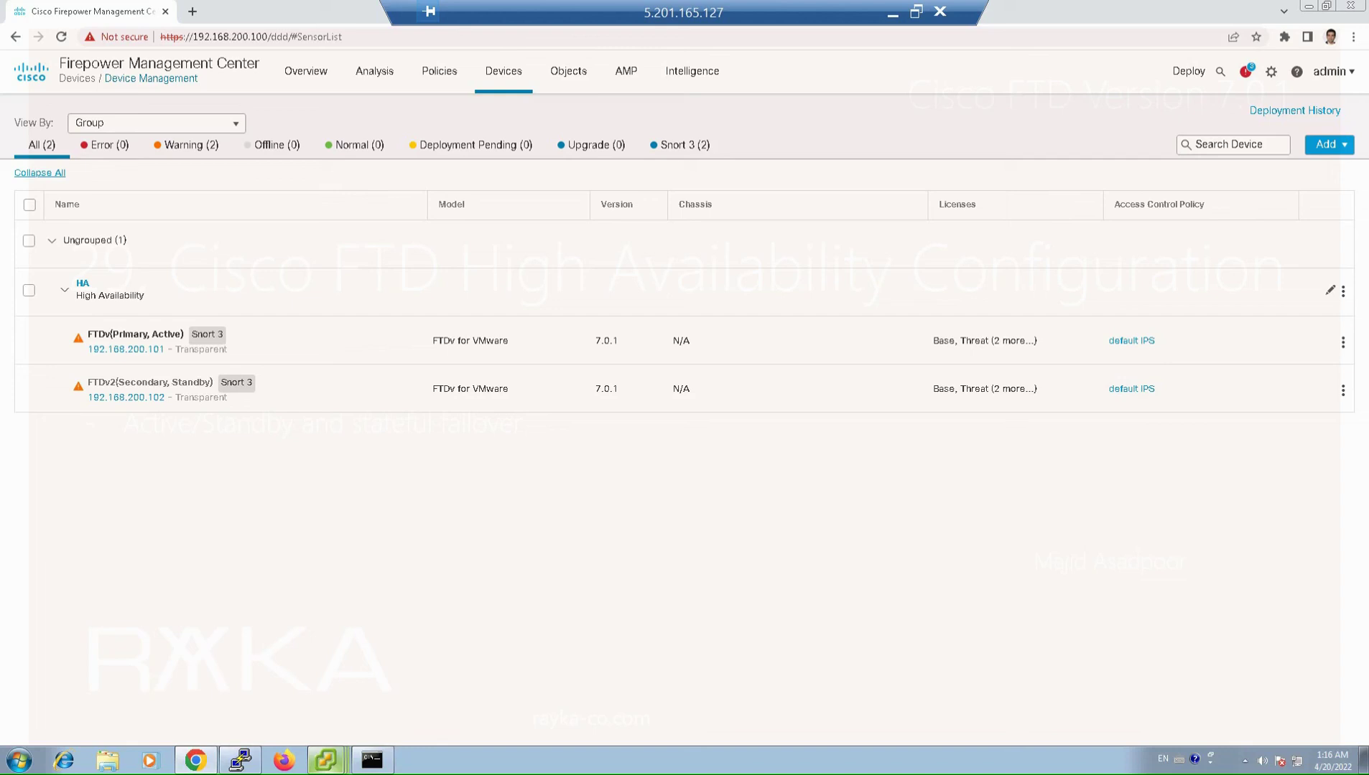
Check the telnet session and ping, then refresh Device Management to see FTDv2 active, FTDv failed.
{"action": "mouse_move", "coordinate": [326, 760]}
{"action": "left_click", "coordinate": [319, 683]}
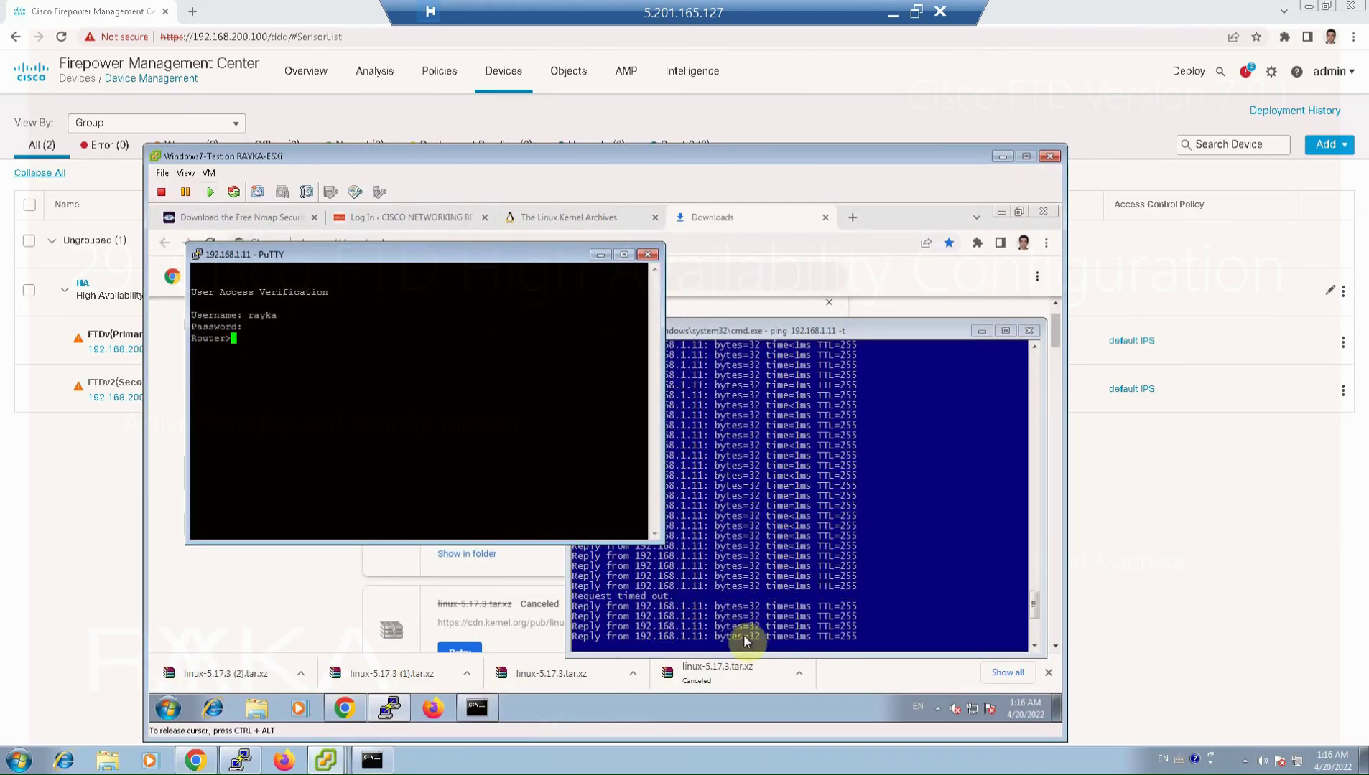
{"action": "key", "text": "Return"}
{"action": "key", "text": "Return"}
{"action": "key", "text": "Return"}
{"action": "key", "text": "Return"}
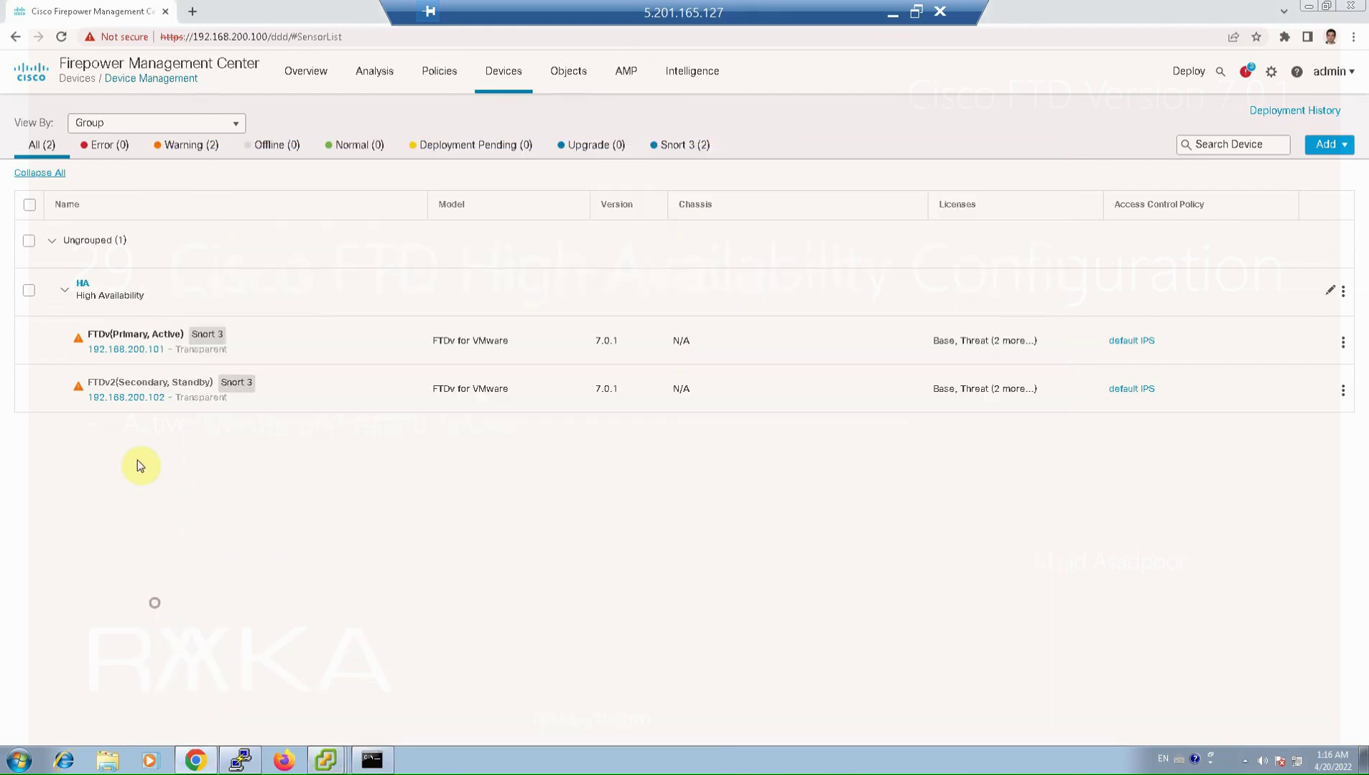
{"action": "left_click", "coordinate": [125, 487]}
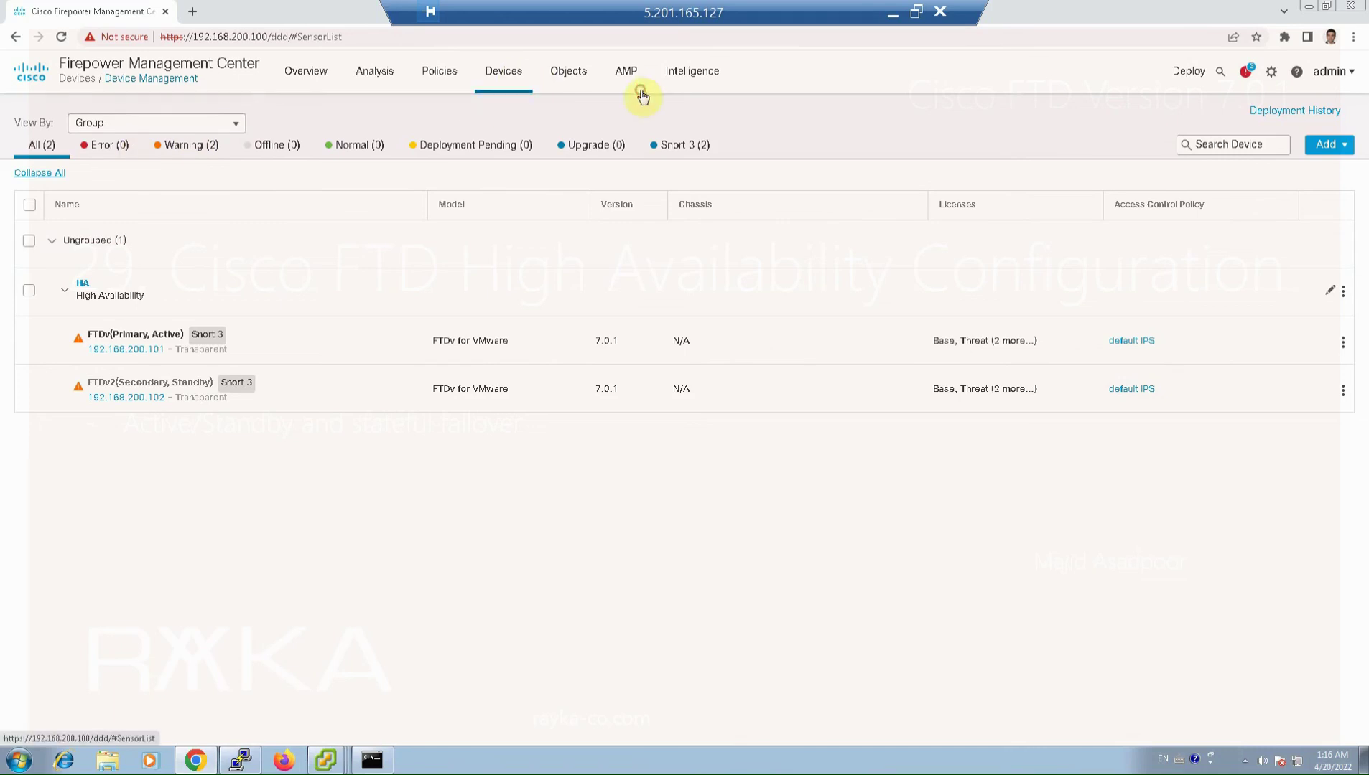
{"action": "left_click", "coordinate": [503, 71]}
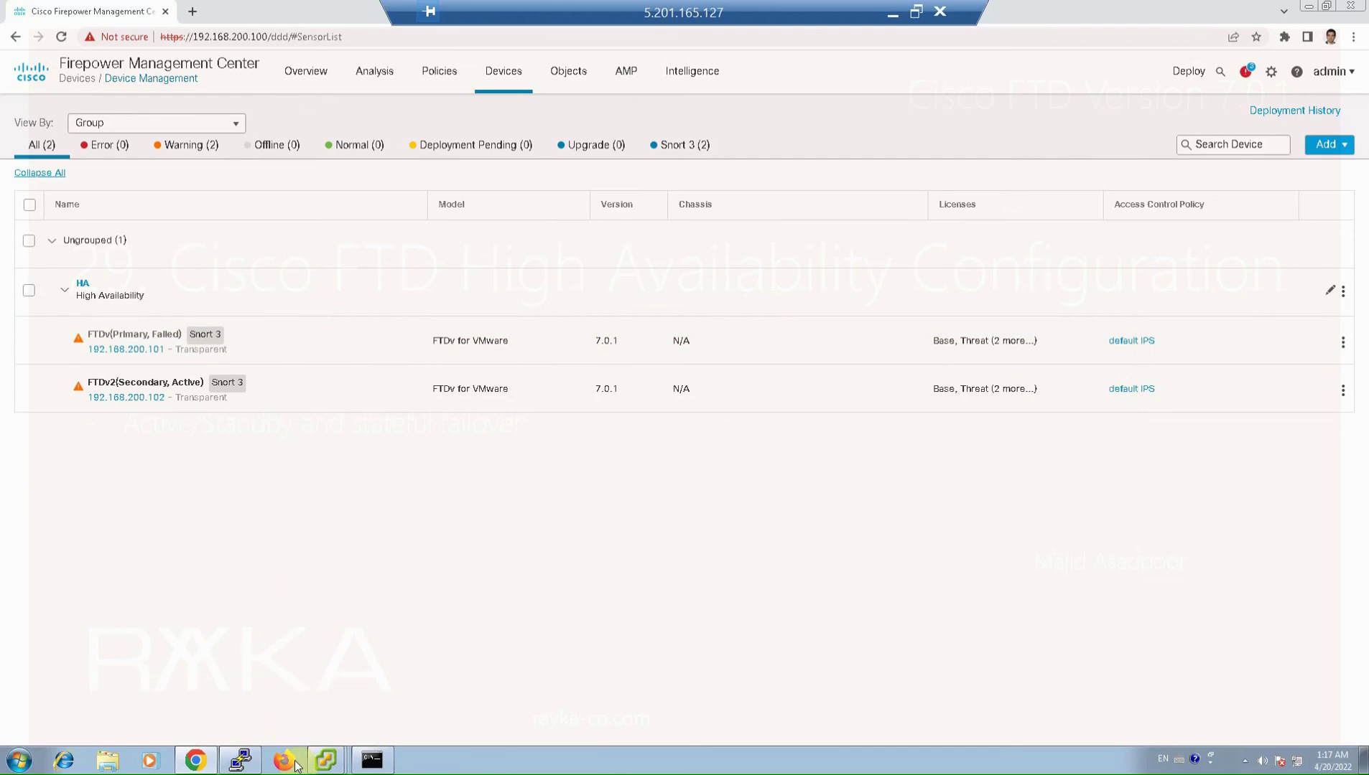
{"action": "mouse_move", "coordinate": [327, 762]}
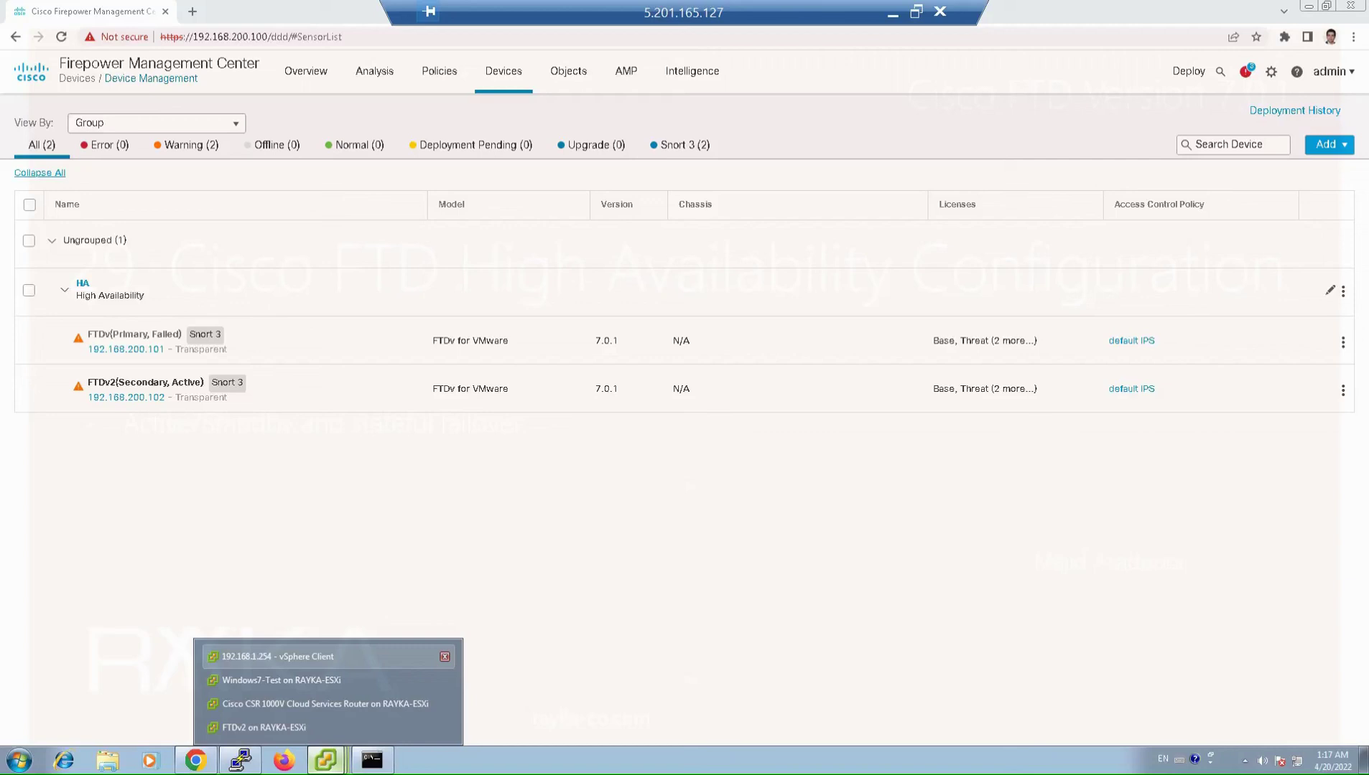
Check Connected on FTDv's network adapter 5 in its vSphere Edit Settings and apply.
{"action": "left_click", "coordinate": [308, 656]}
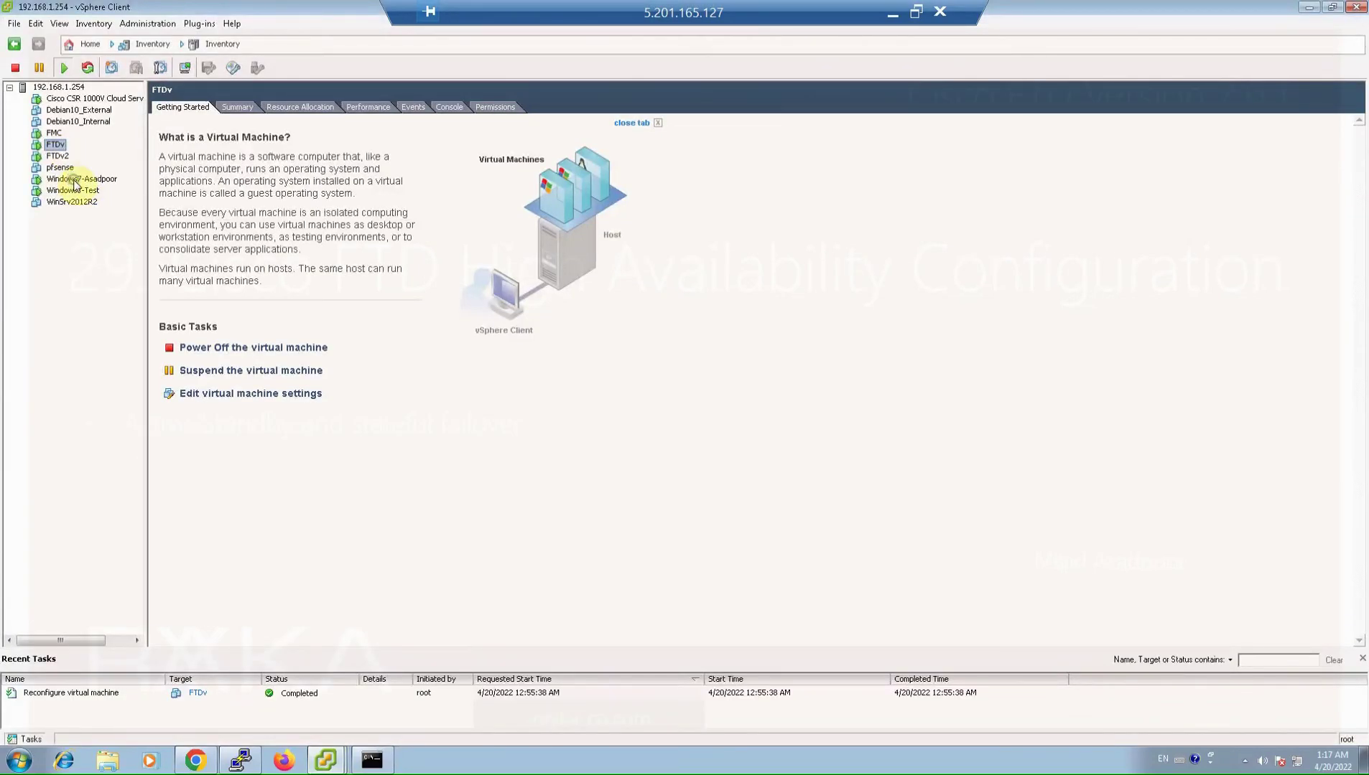
{"action": "right_click", "coordinate": [62, 148]}
{"action": "left_click", "coordinate": [125, 208]}
{"action": "left_click", "coordinate": [523, 375]}
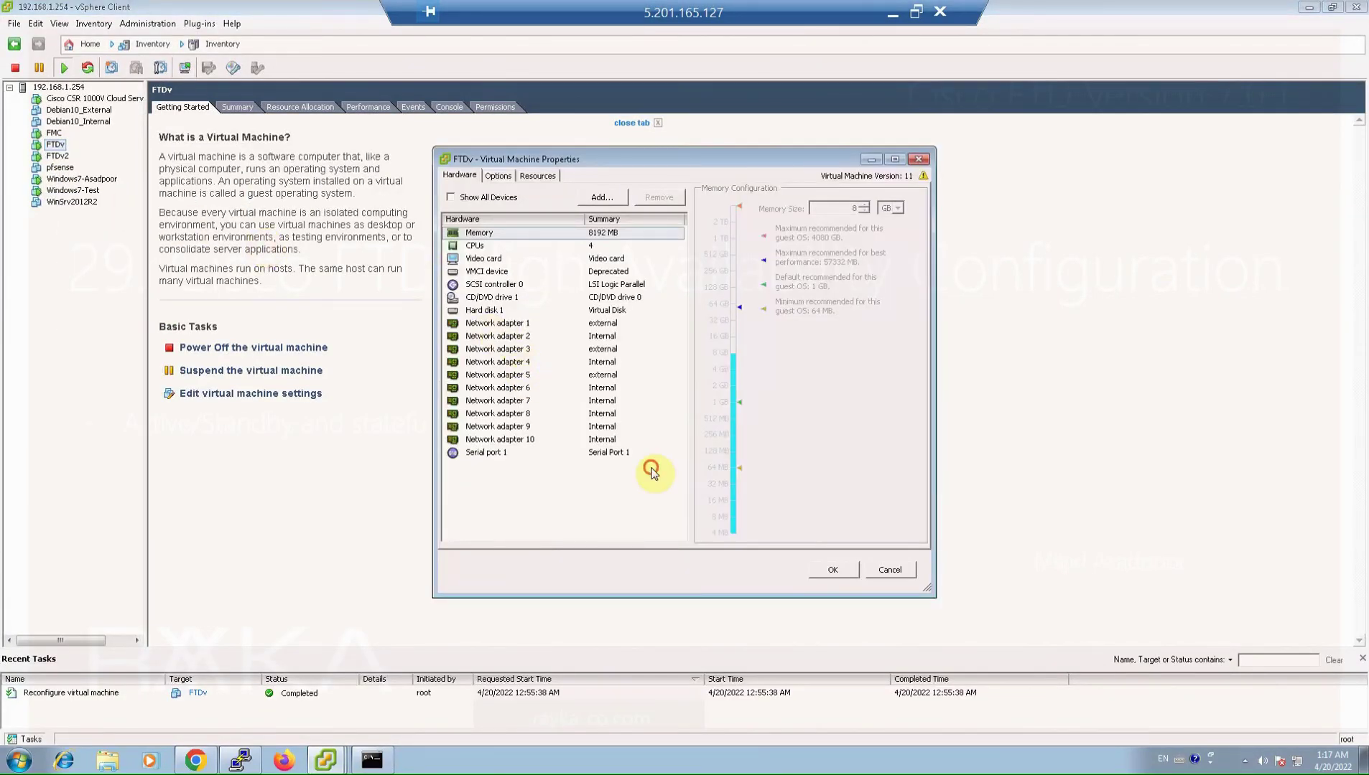
{"action": "left_click", "coordinate": [728, 205]}
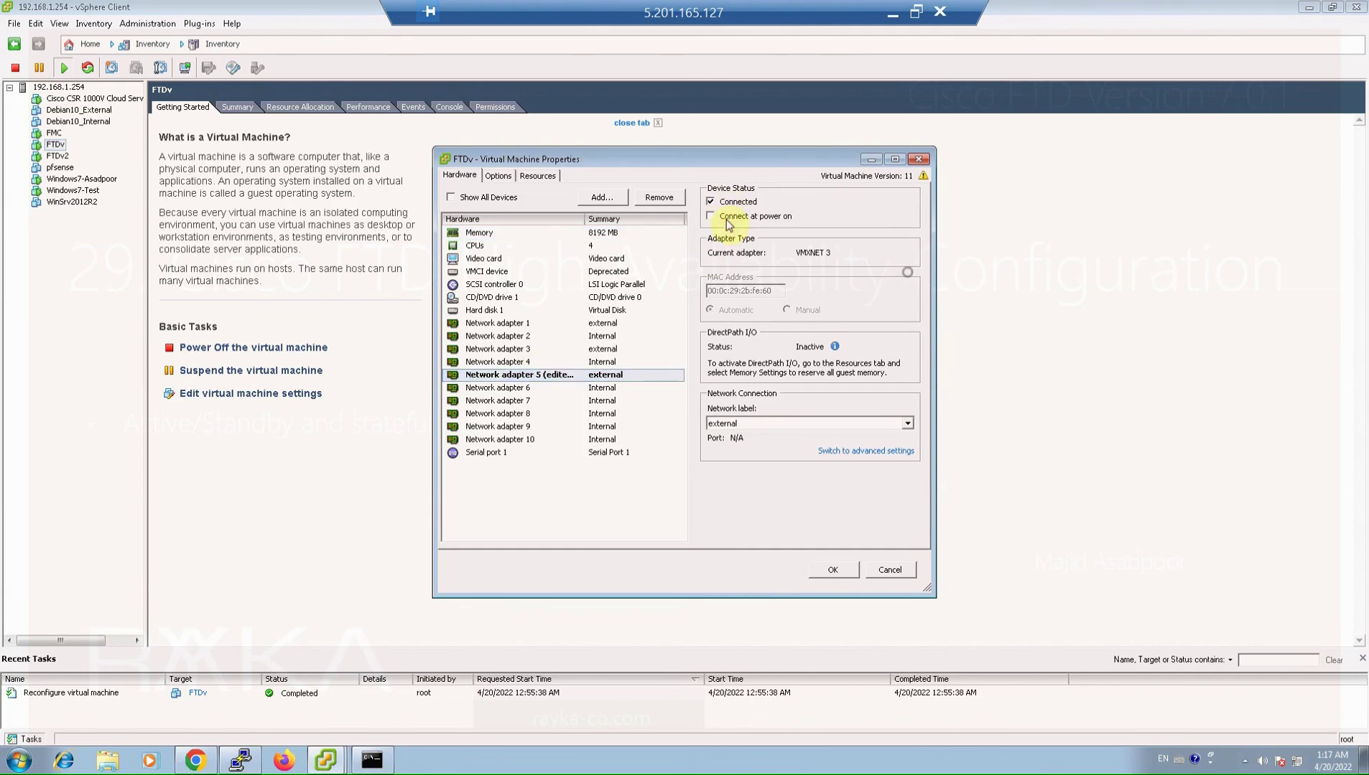
{"action": "left_click", "coordinate": [849, 566]}
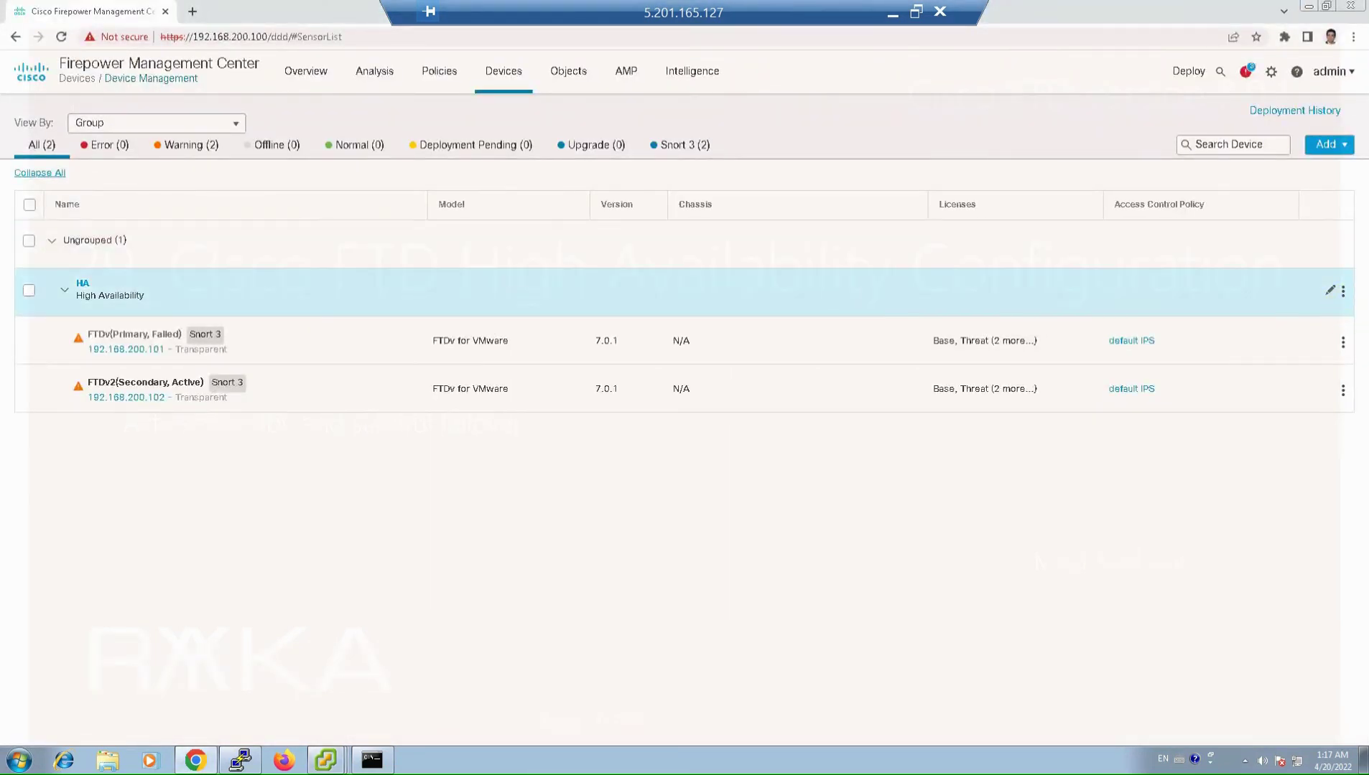
Use Switch Active Peer on the HA pair and confirm with Yes.
{"action": "left_click", "coordinate": [1343, 291]}
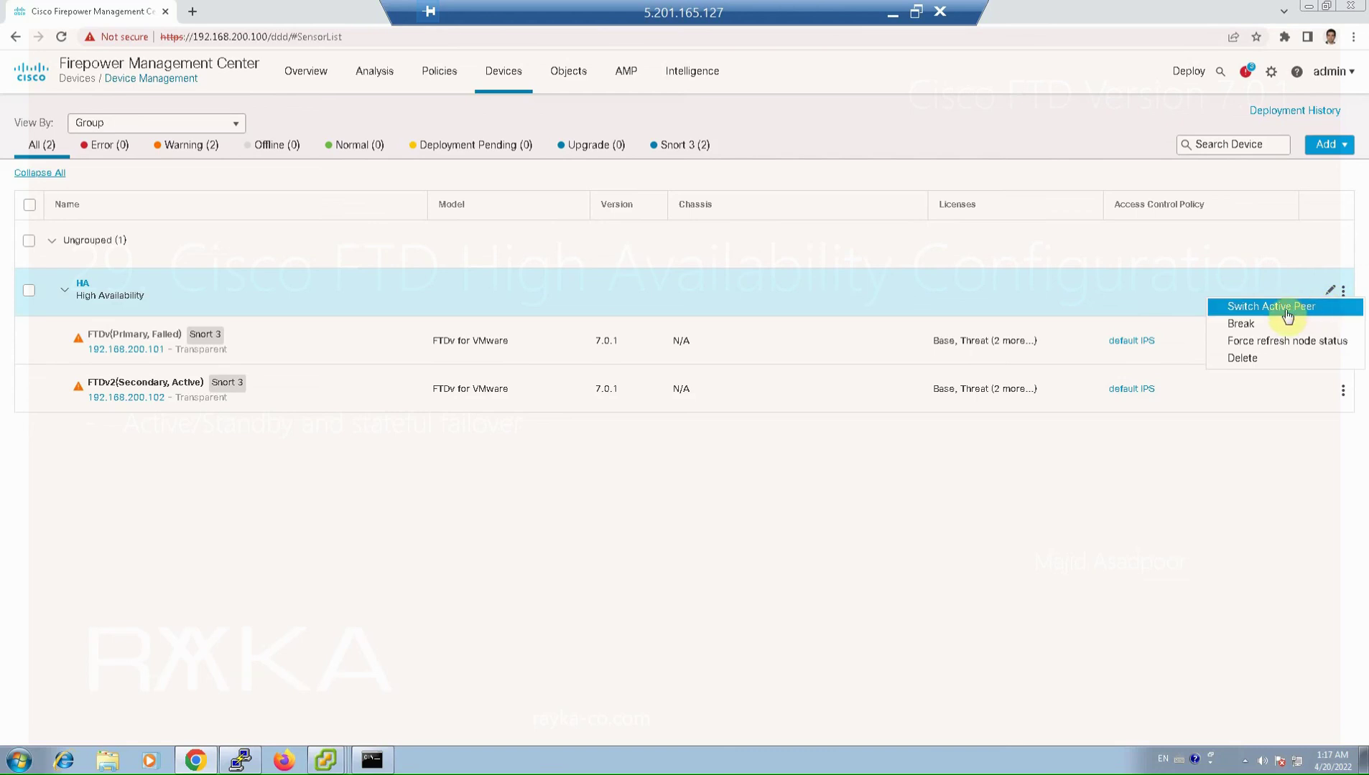
{"action": "left_click", "coordinate": [1285, 309]}
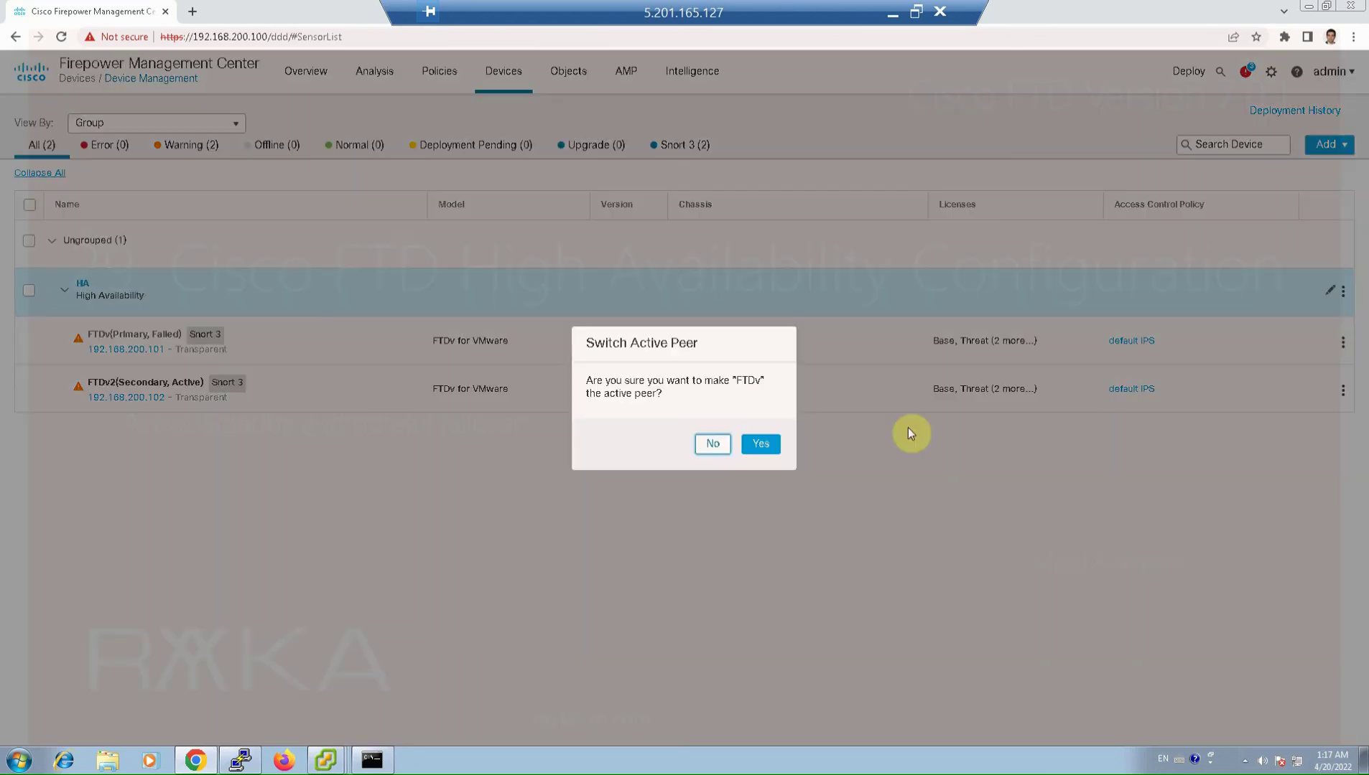
{"action": "left_click", "coordinate": [762, 445]}
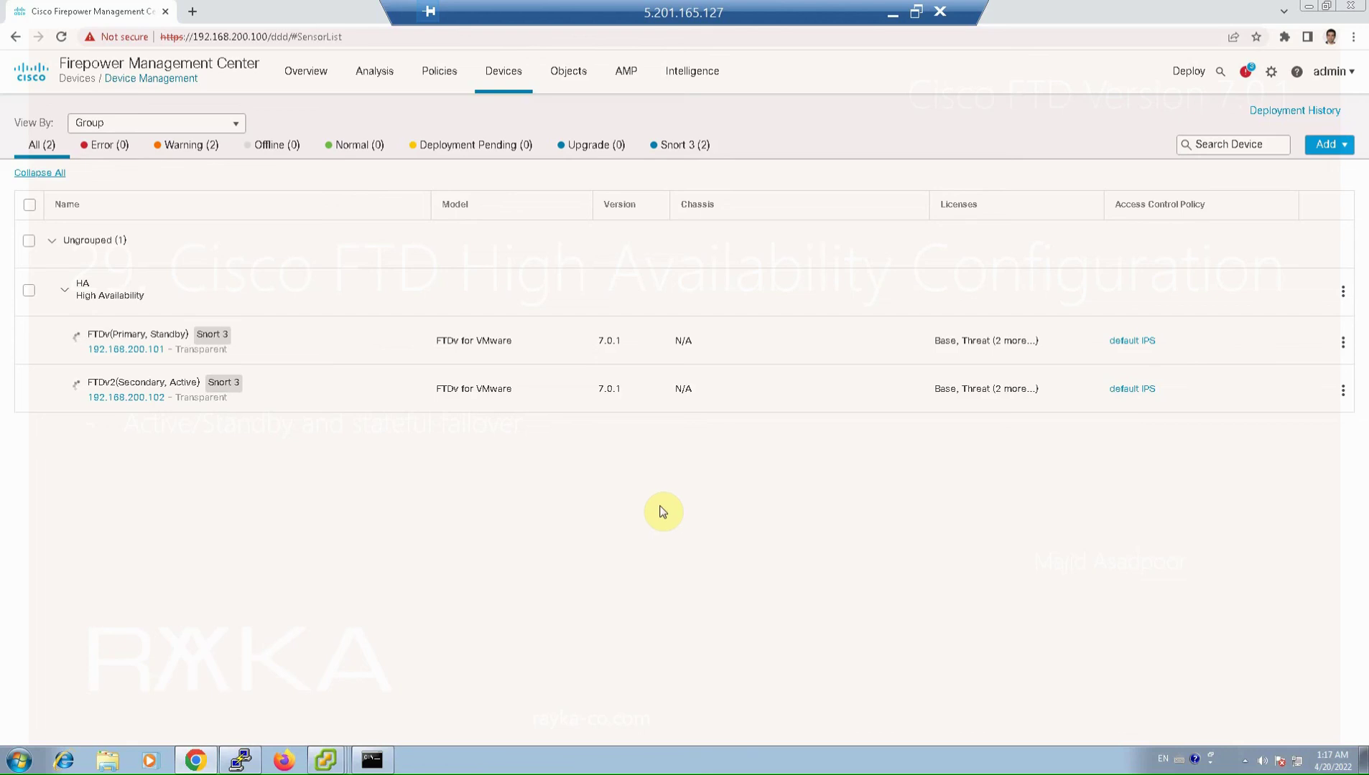
{"action": "mouse_move", "coordinate": [149, 343]}
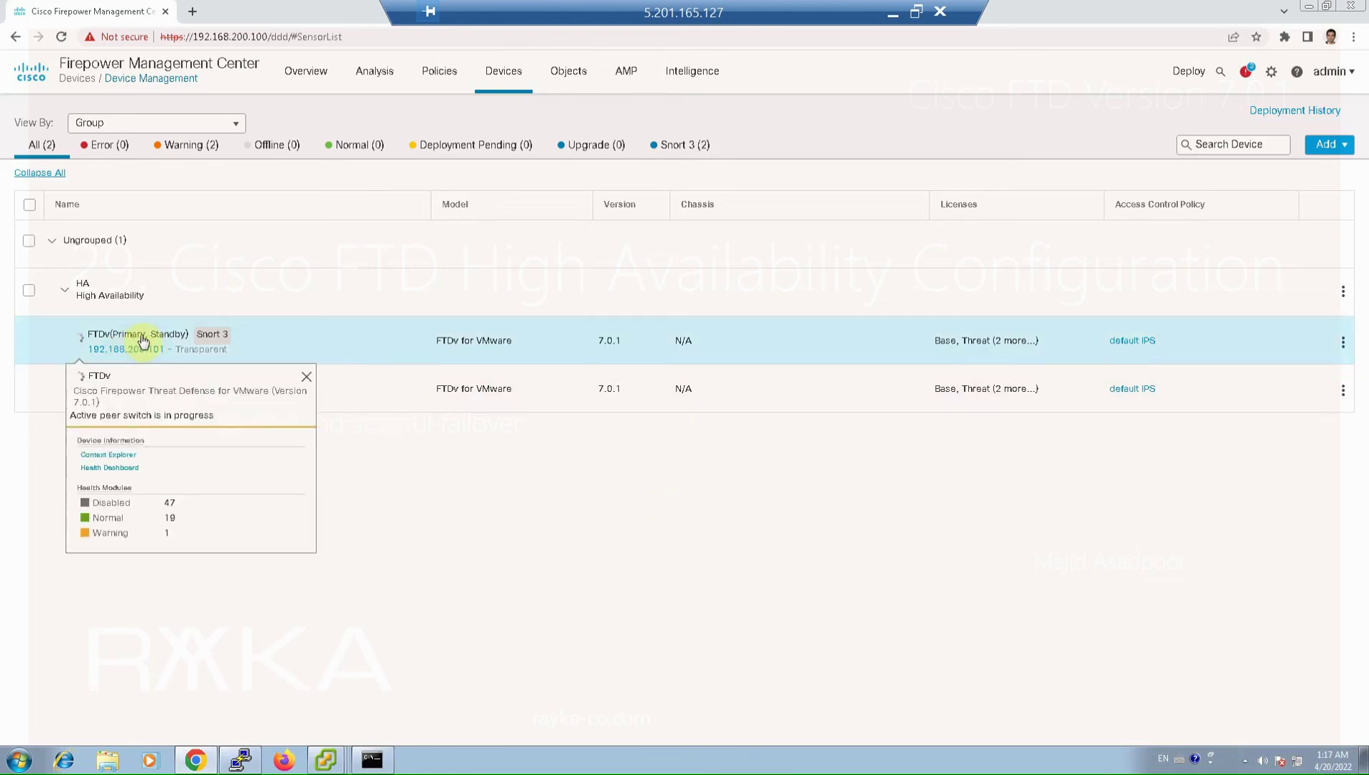